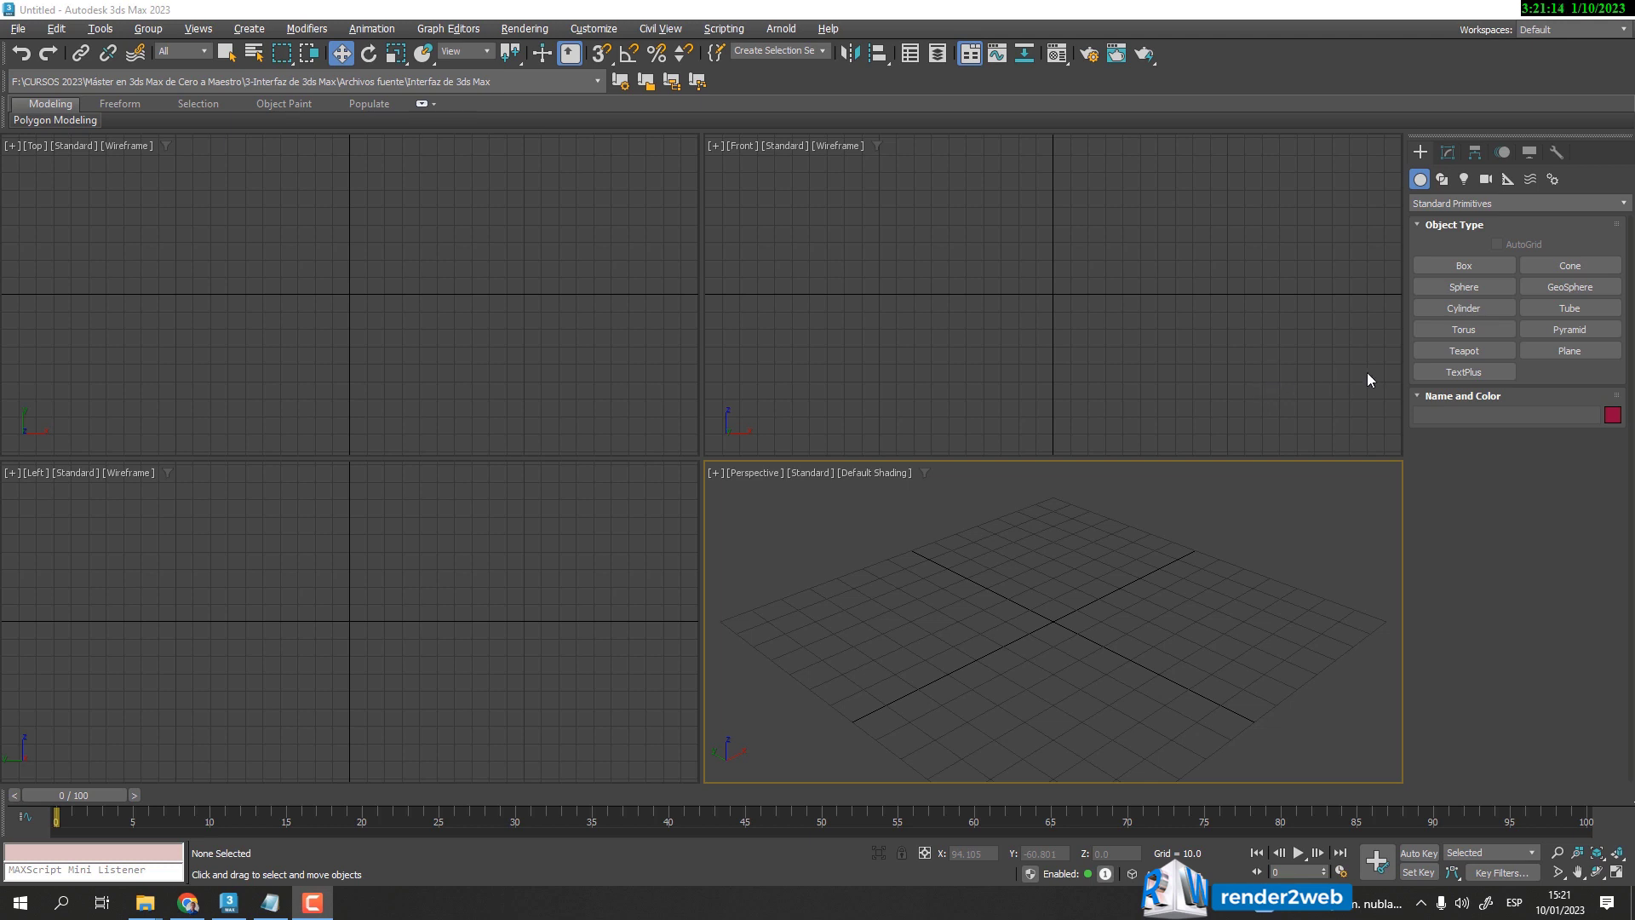
- Create a teapot at the centre of the Top viewport and set its X and Y position to 0
{"action": "left_click", "coordinate": [1475, 153]}
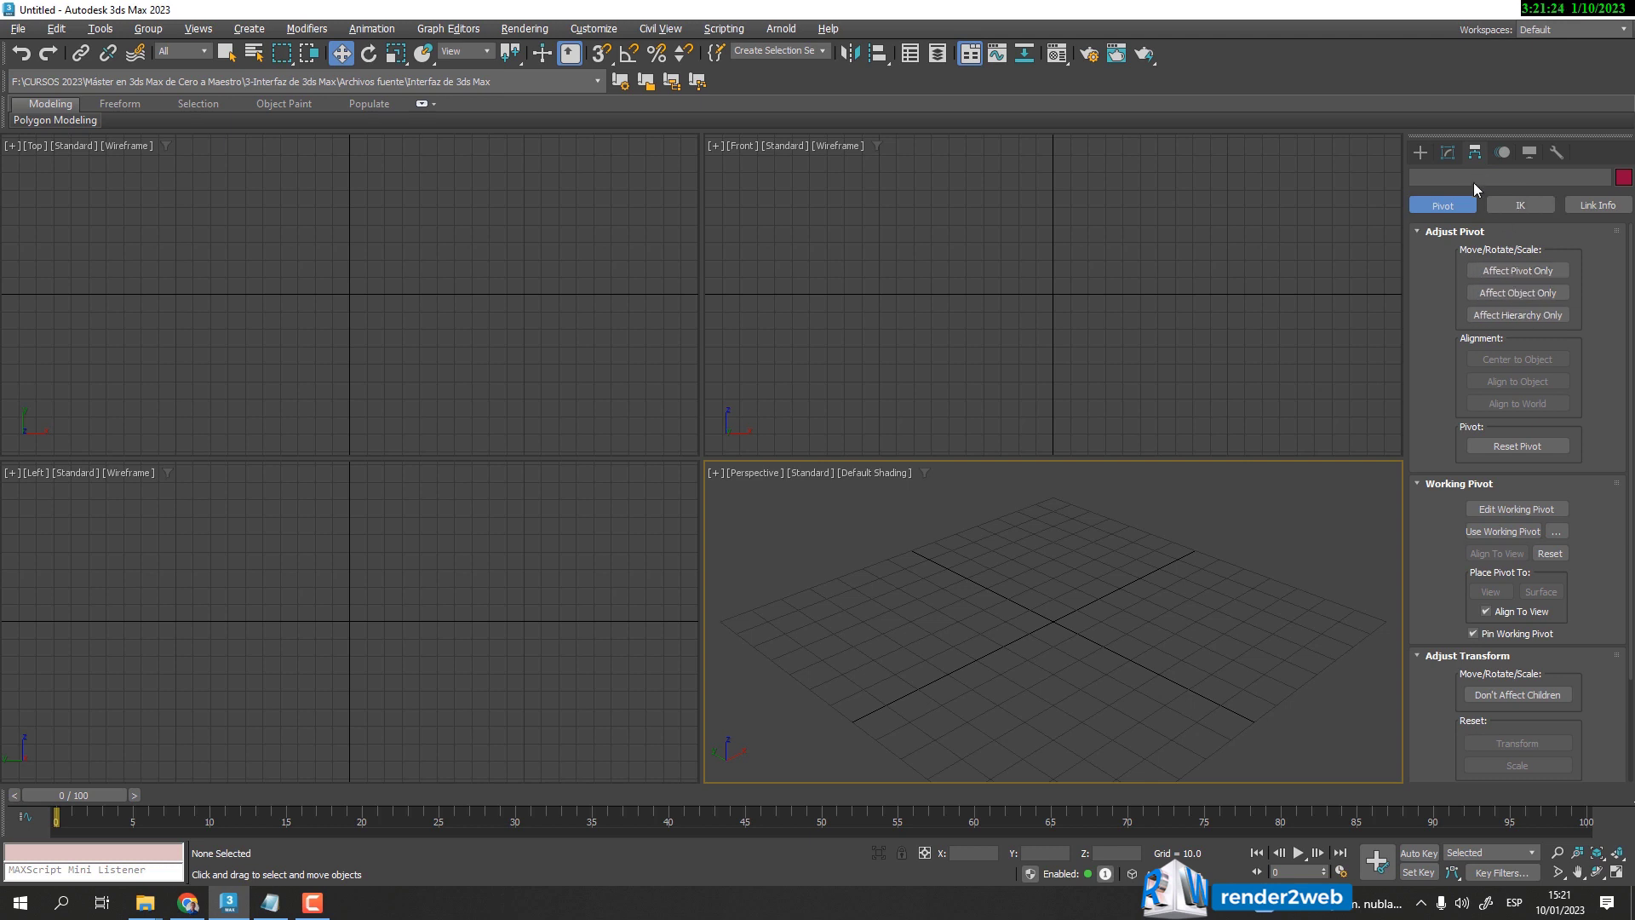
{"action": "left_click", "coordinate": [1421, 153]}
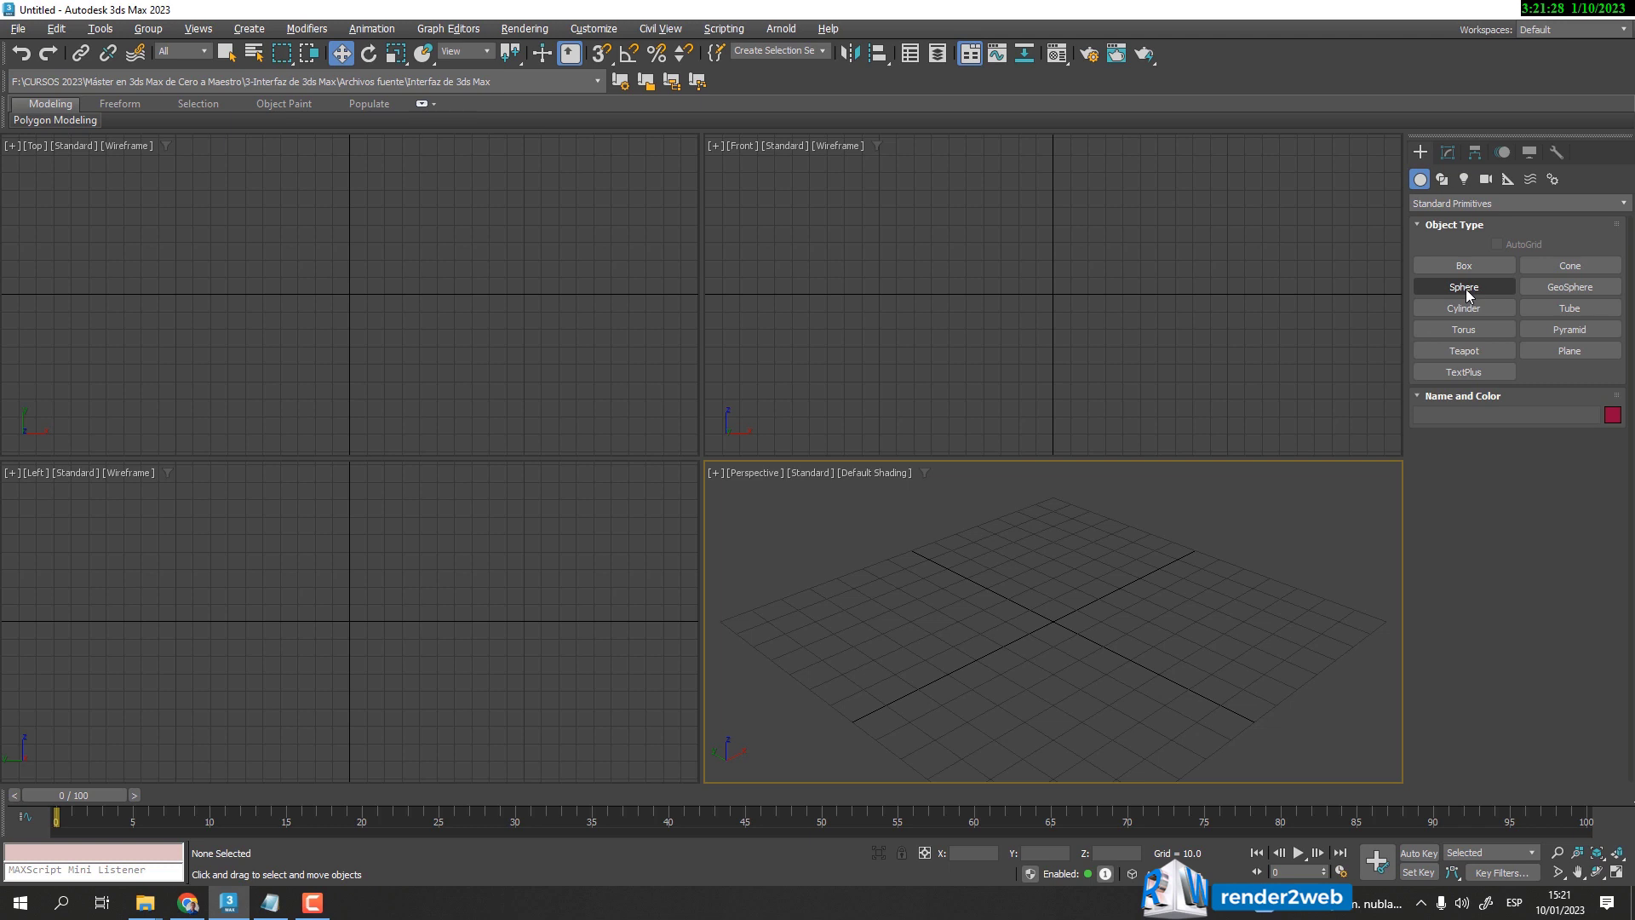
{"action": "left_click", "coordinate": [1470, 350]}
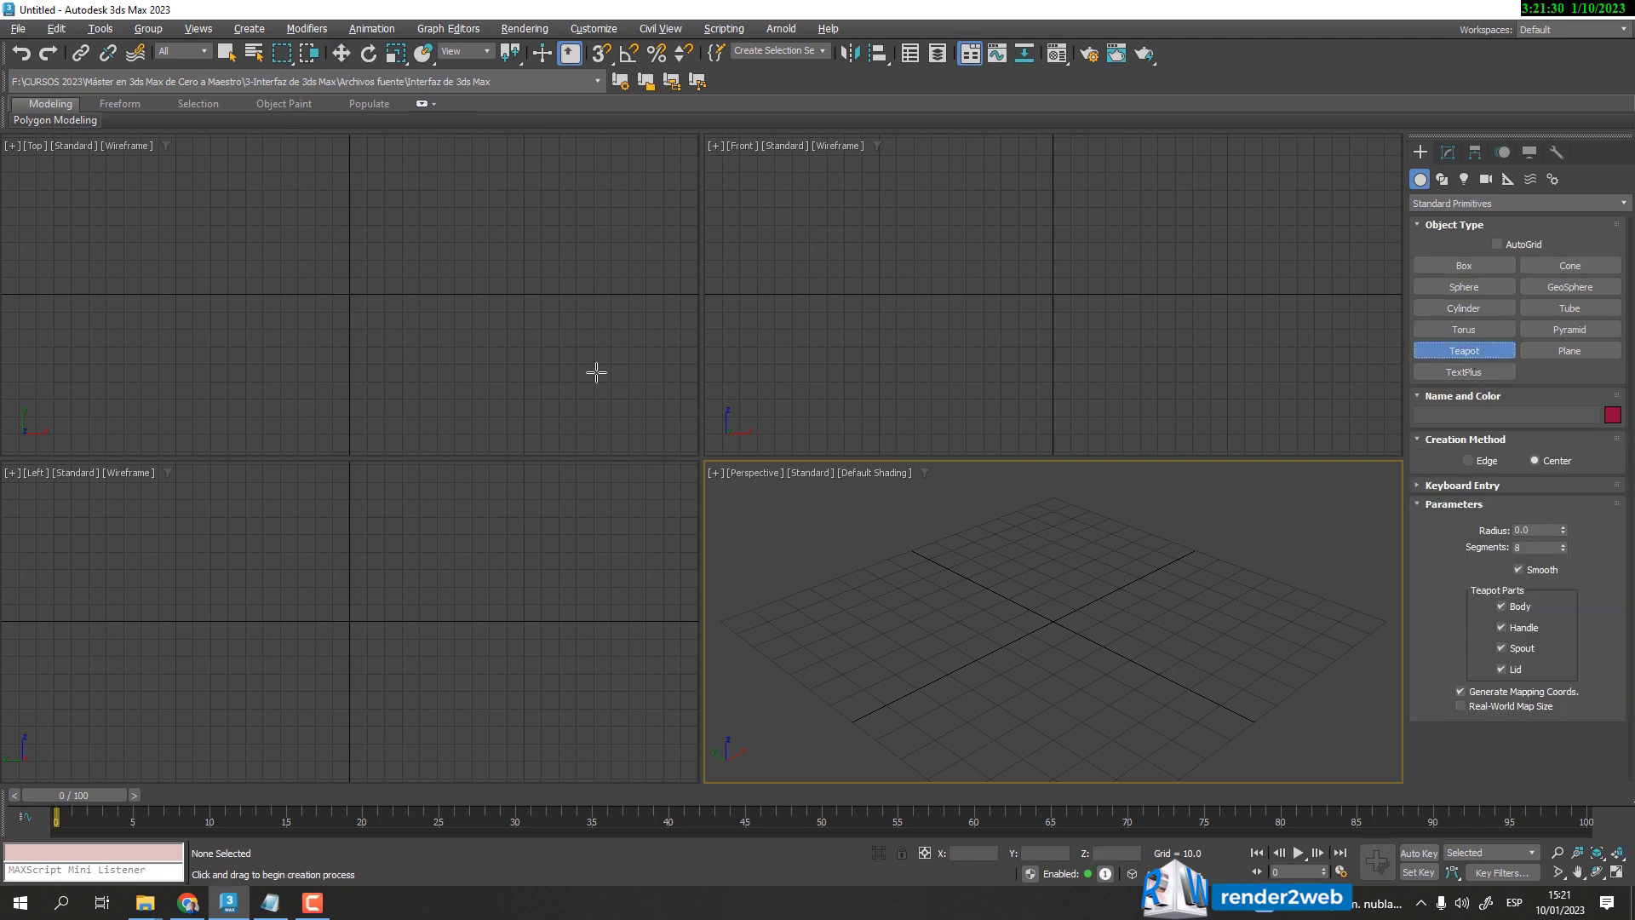
{"action": "left_click_drag", "start_coordinate": [348, 292], "coordinate": [387, 327]}
{"action": "left_click", "coordinate": [341, 53]}
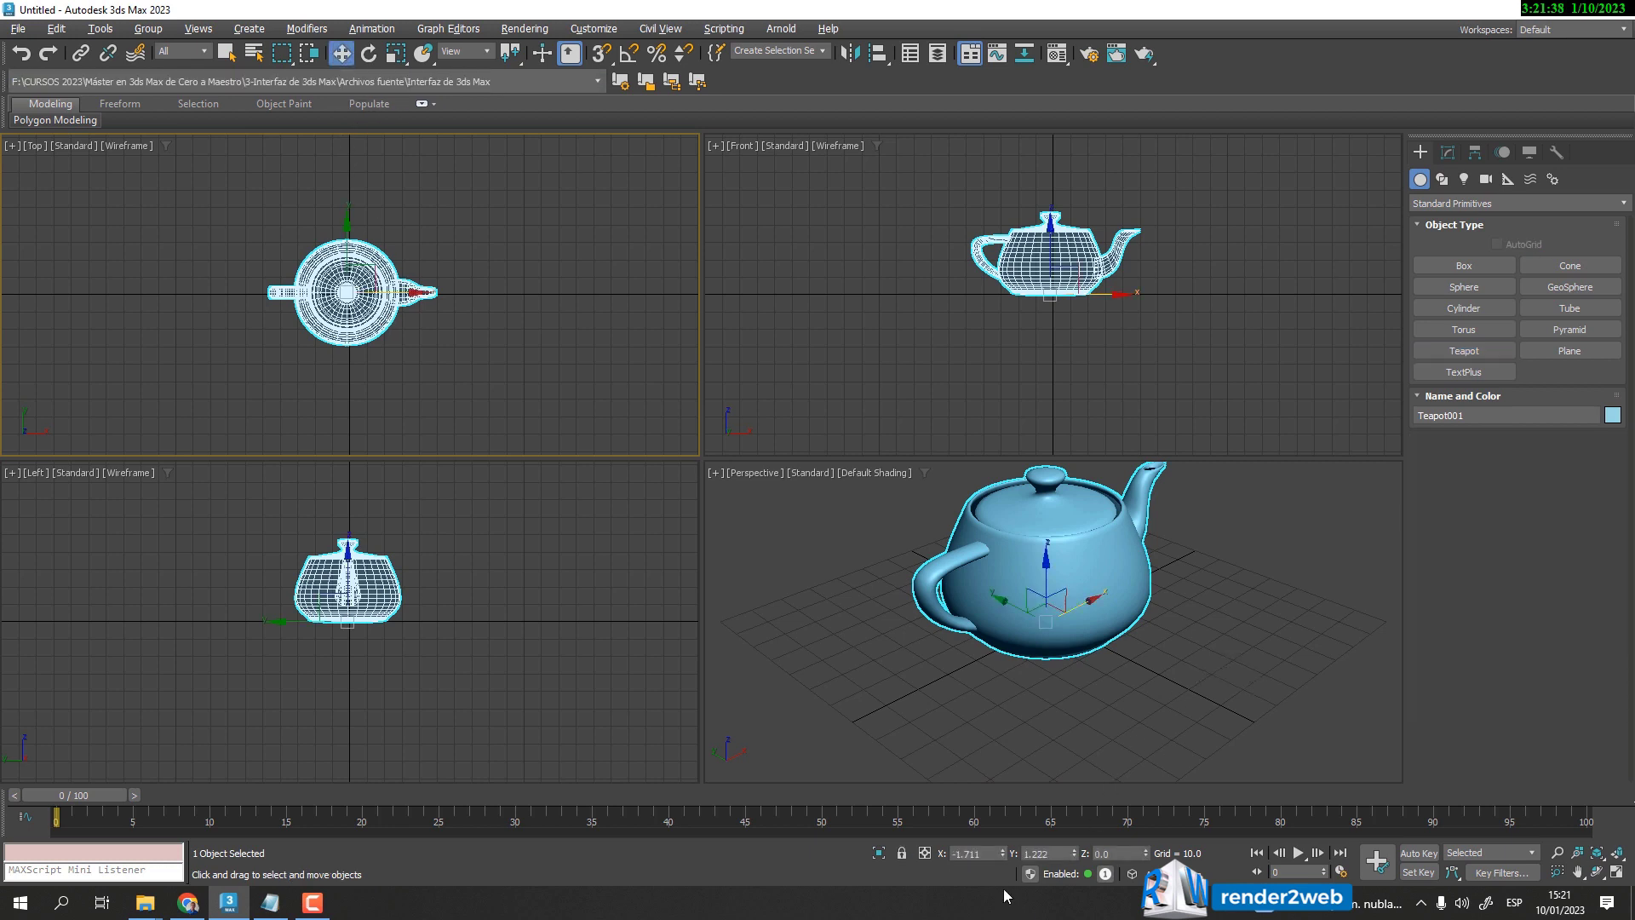
{"action": "right_click", "coordinate": [1004, 855]}
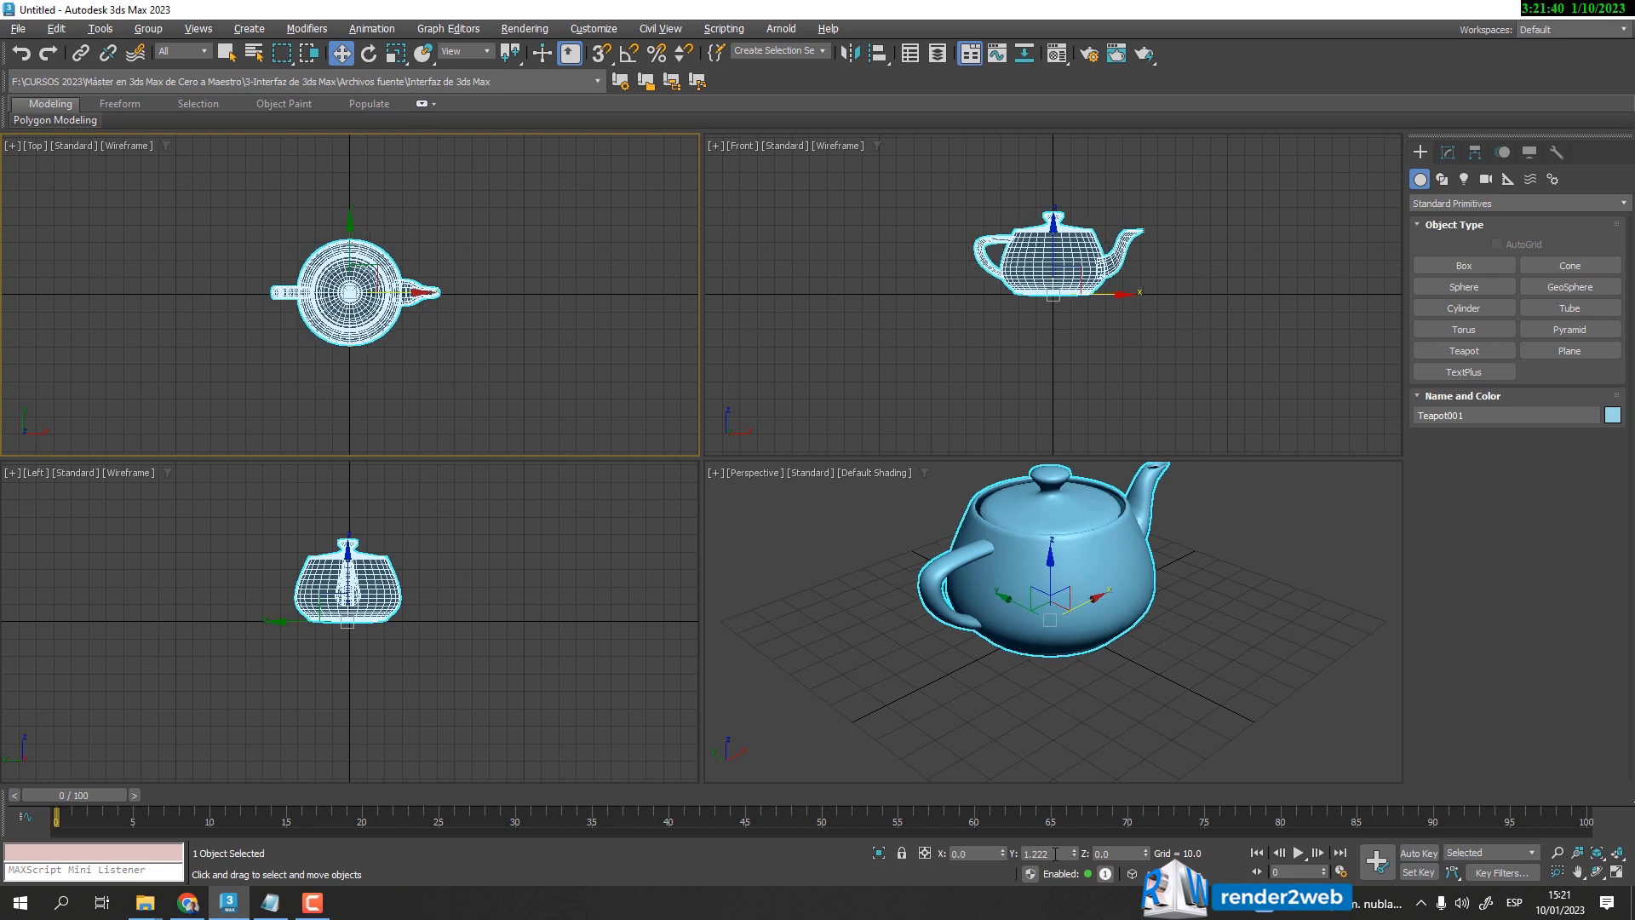
{"action": "right_click", "coordinate": [1075, 855]}
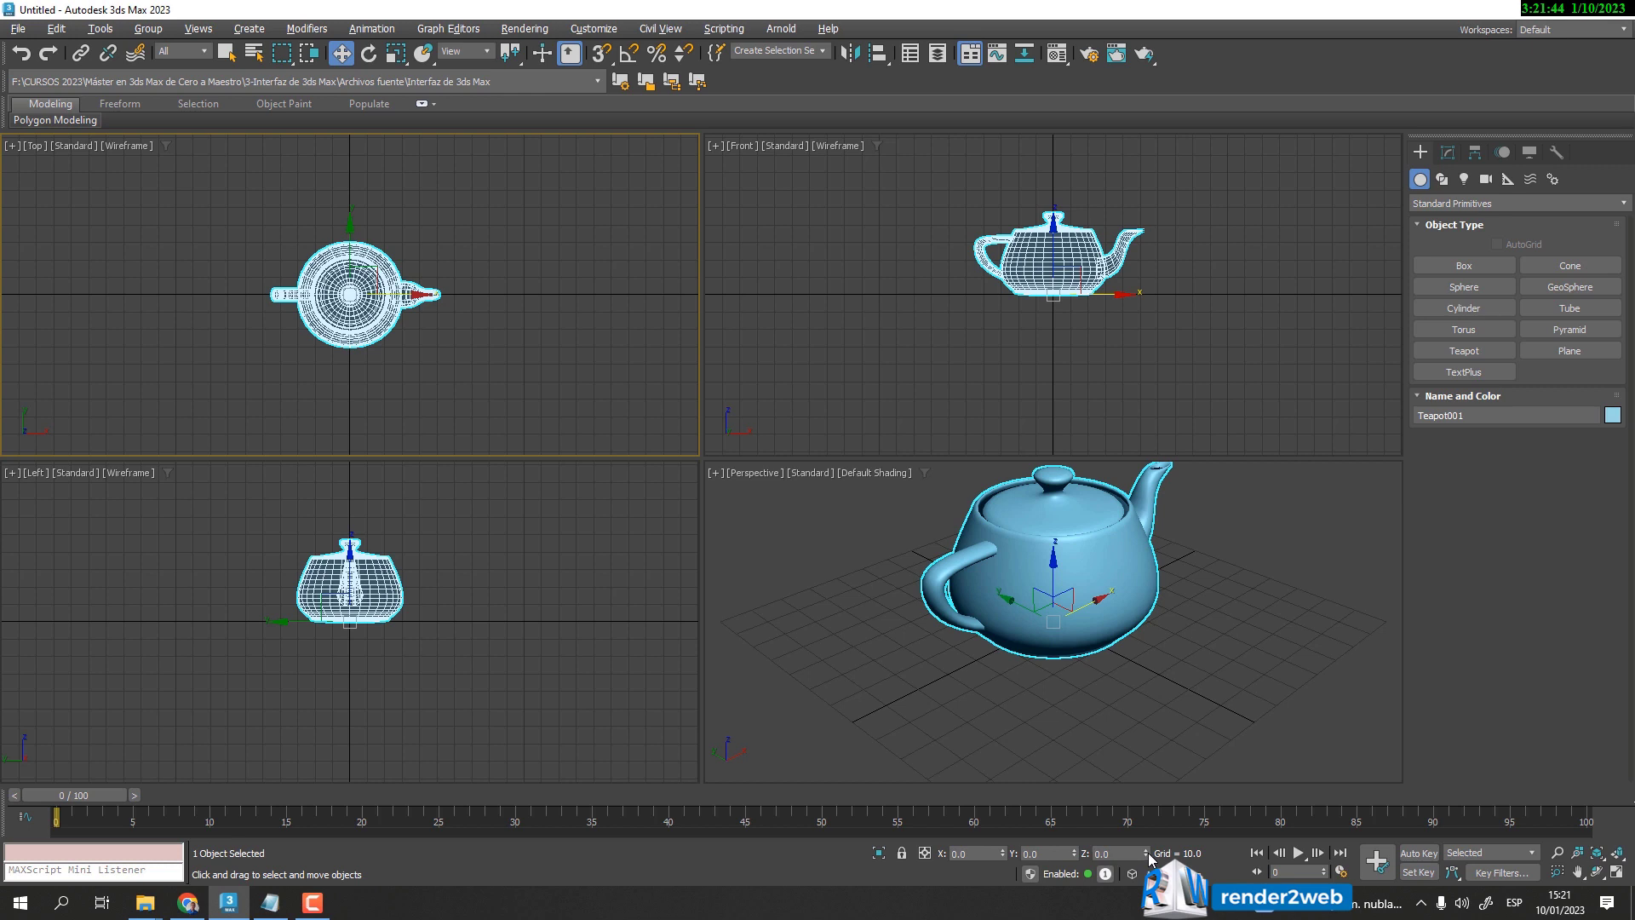
- Maximize the Perspective viewport and select the teapot with the Move tool
{"action": "left_click", "coordinate": [1163, 586]}
{"action": "middle_click_drag", "start_coordinate": [1136, 636], "coordinate": [1114, 686]}
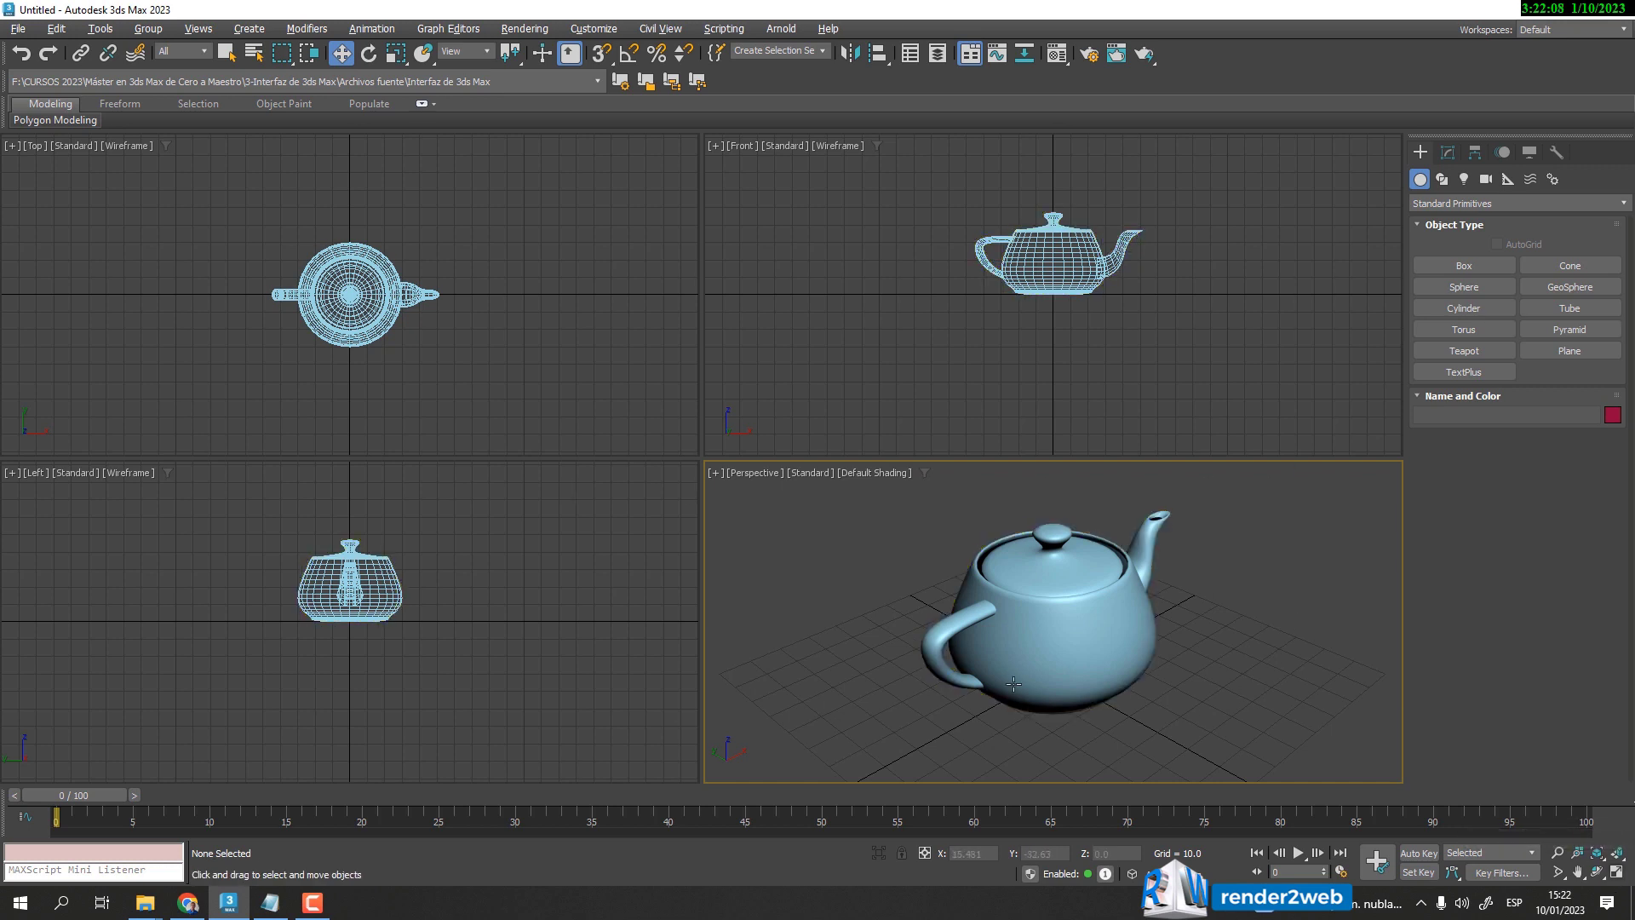
{"action": "left_click", "coordinate": [1616, 872]}
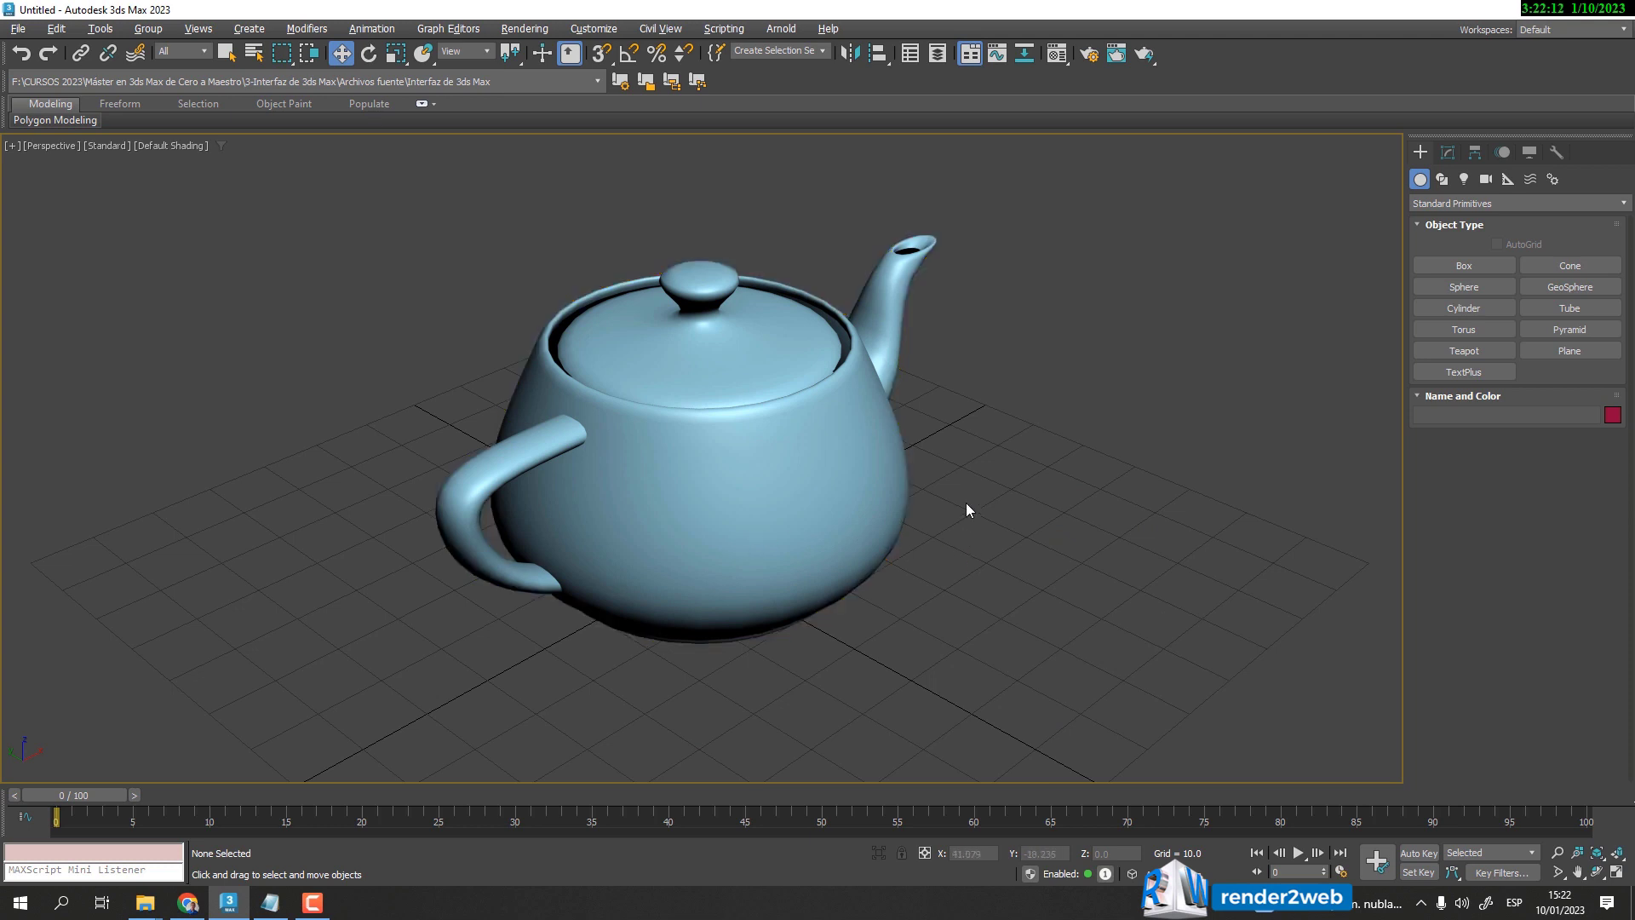
{"action": "left_click", "coordinate": [369, 54]}
{"action": "left_click", "coordinate": [341, 53]}
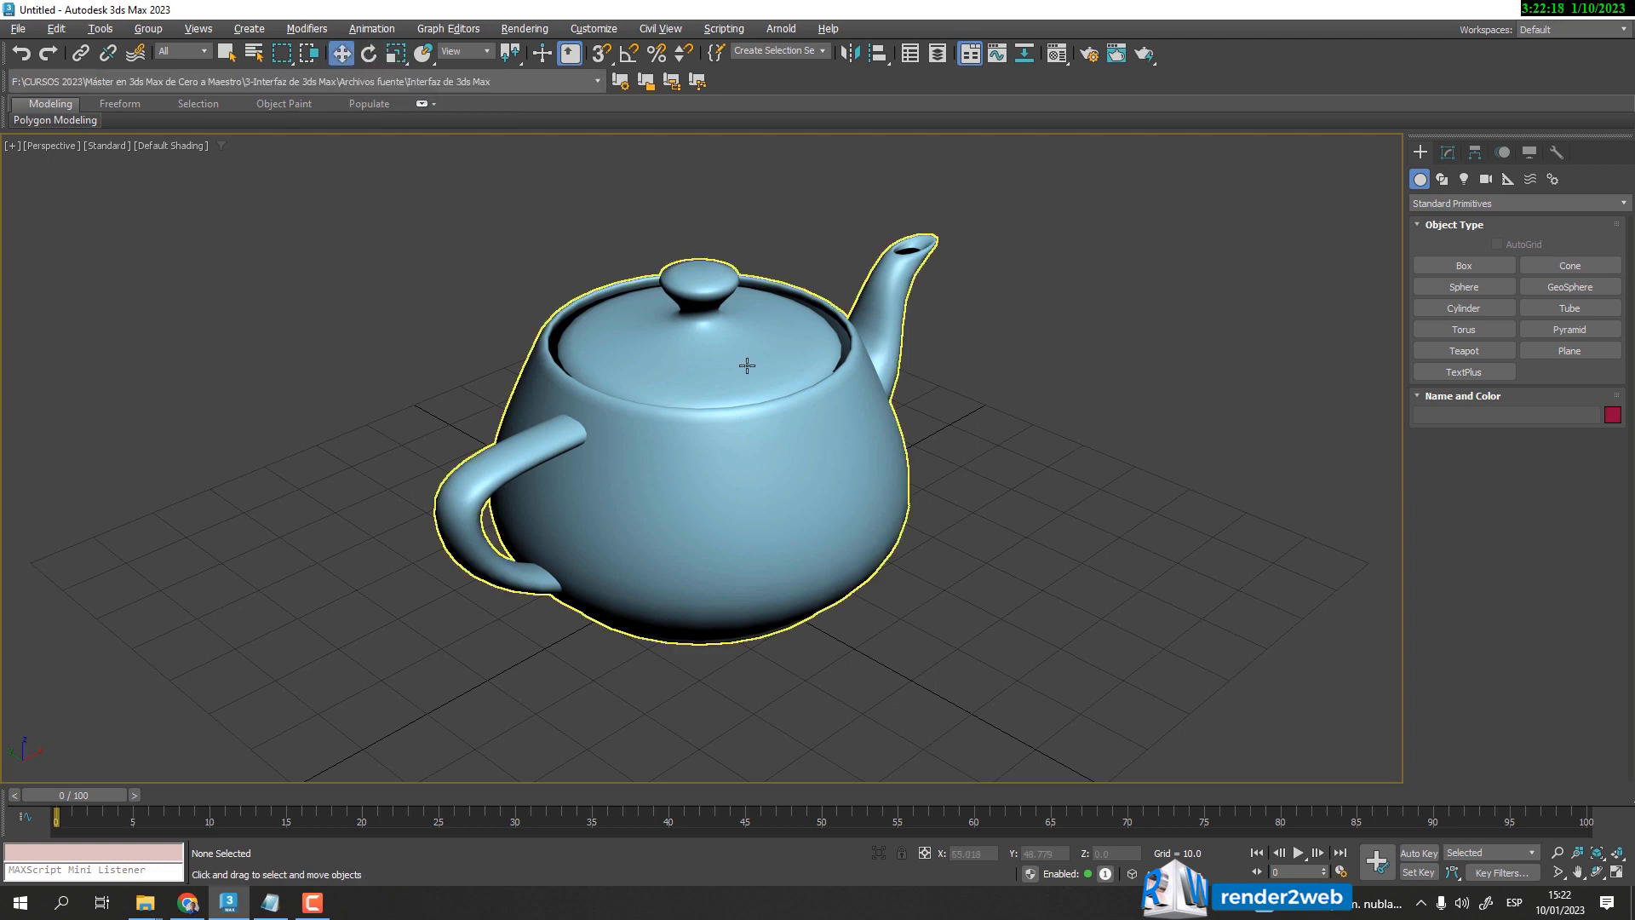
{"action": "left_click", "coordinate": [736, 358]}
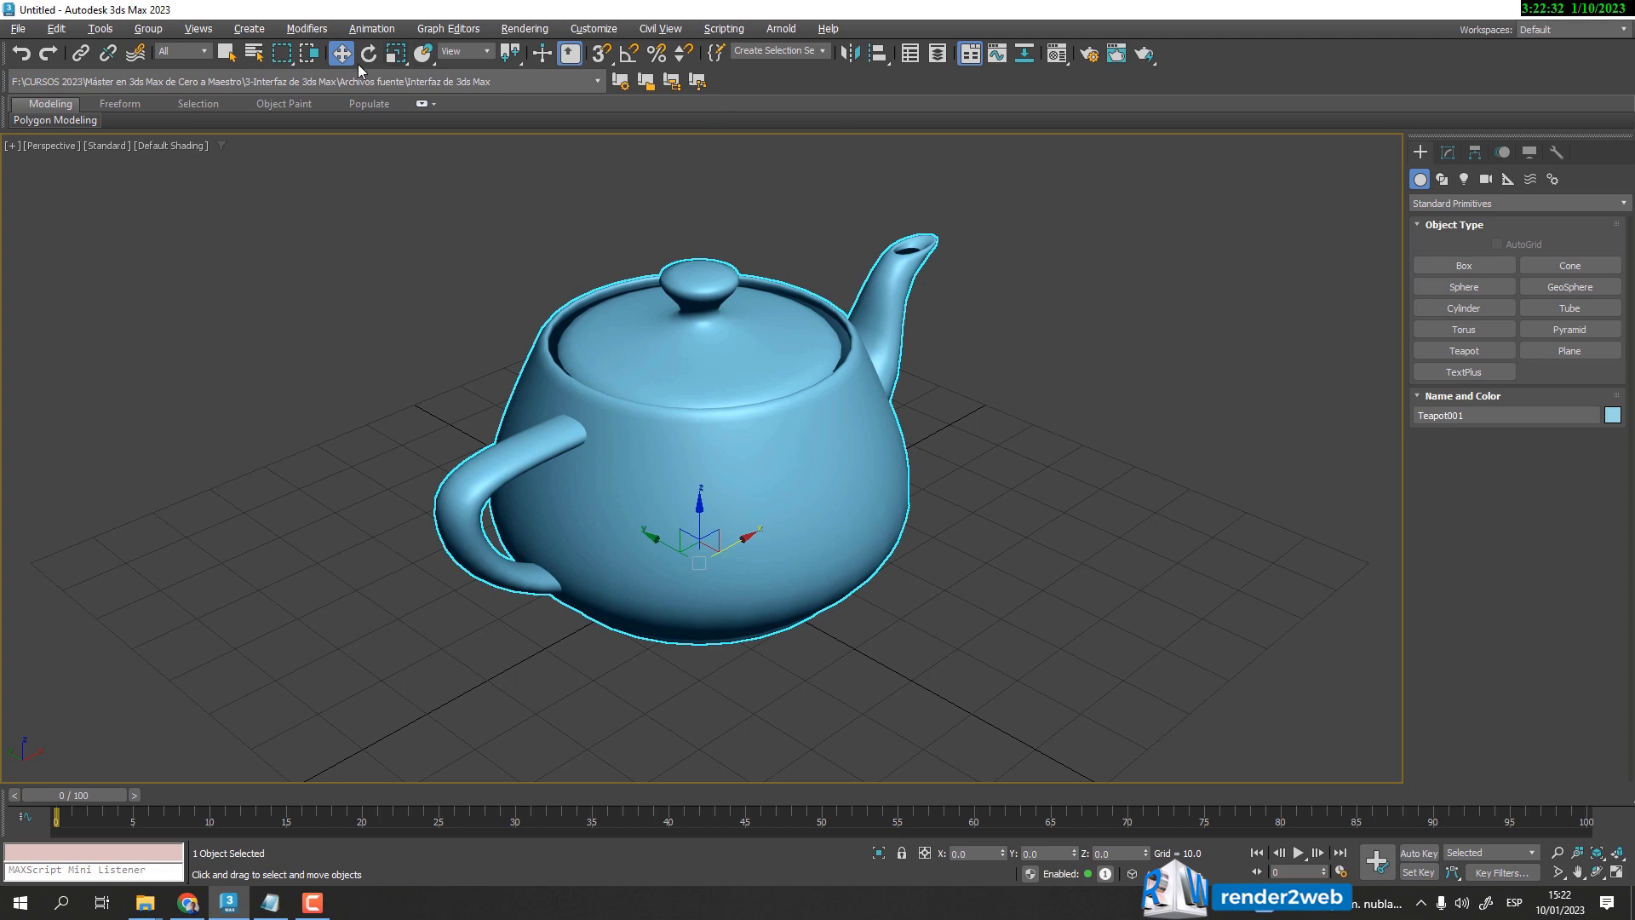
- Try rotating the teapot around its default pivot at the base
{"action": "scroll", "coordinate": [924, 545], "scroll_direction": "down", "scroll_amount": 5}
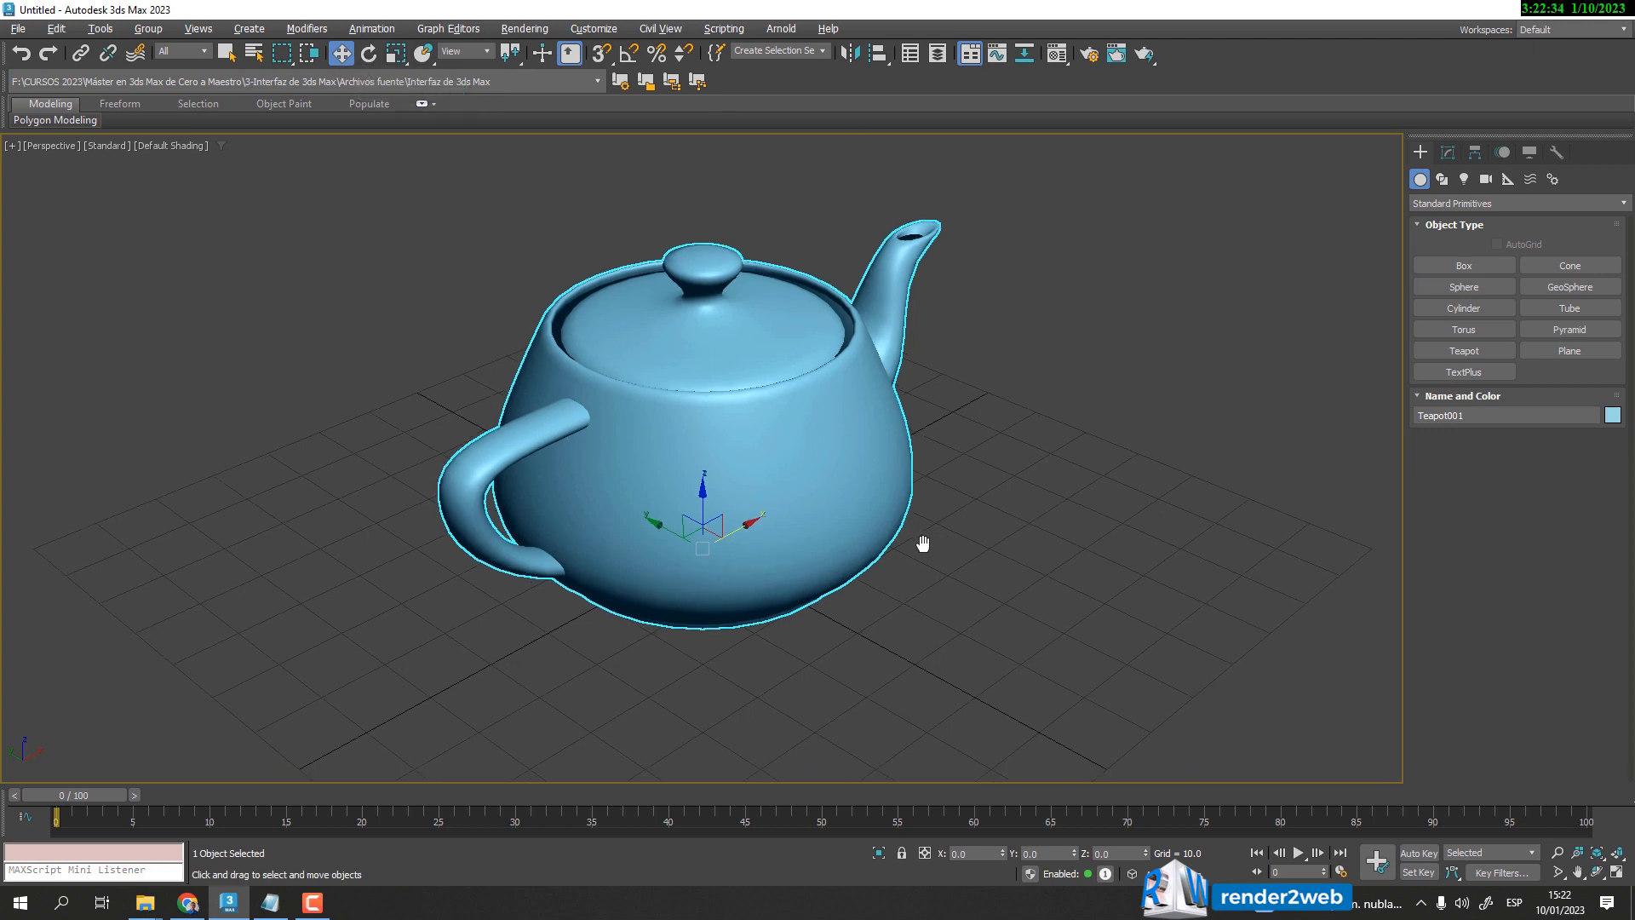
{"action": "scroll", "coordinate": [908, 560], "scroll_direction": "down", "scroll_amount": 3}
{"action": "middle_click_drag", "start_coordinate": [951, 555], "coordinate": [891, 536], "text": "alt"}
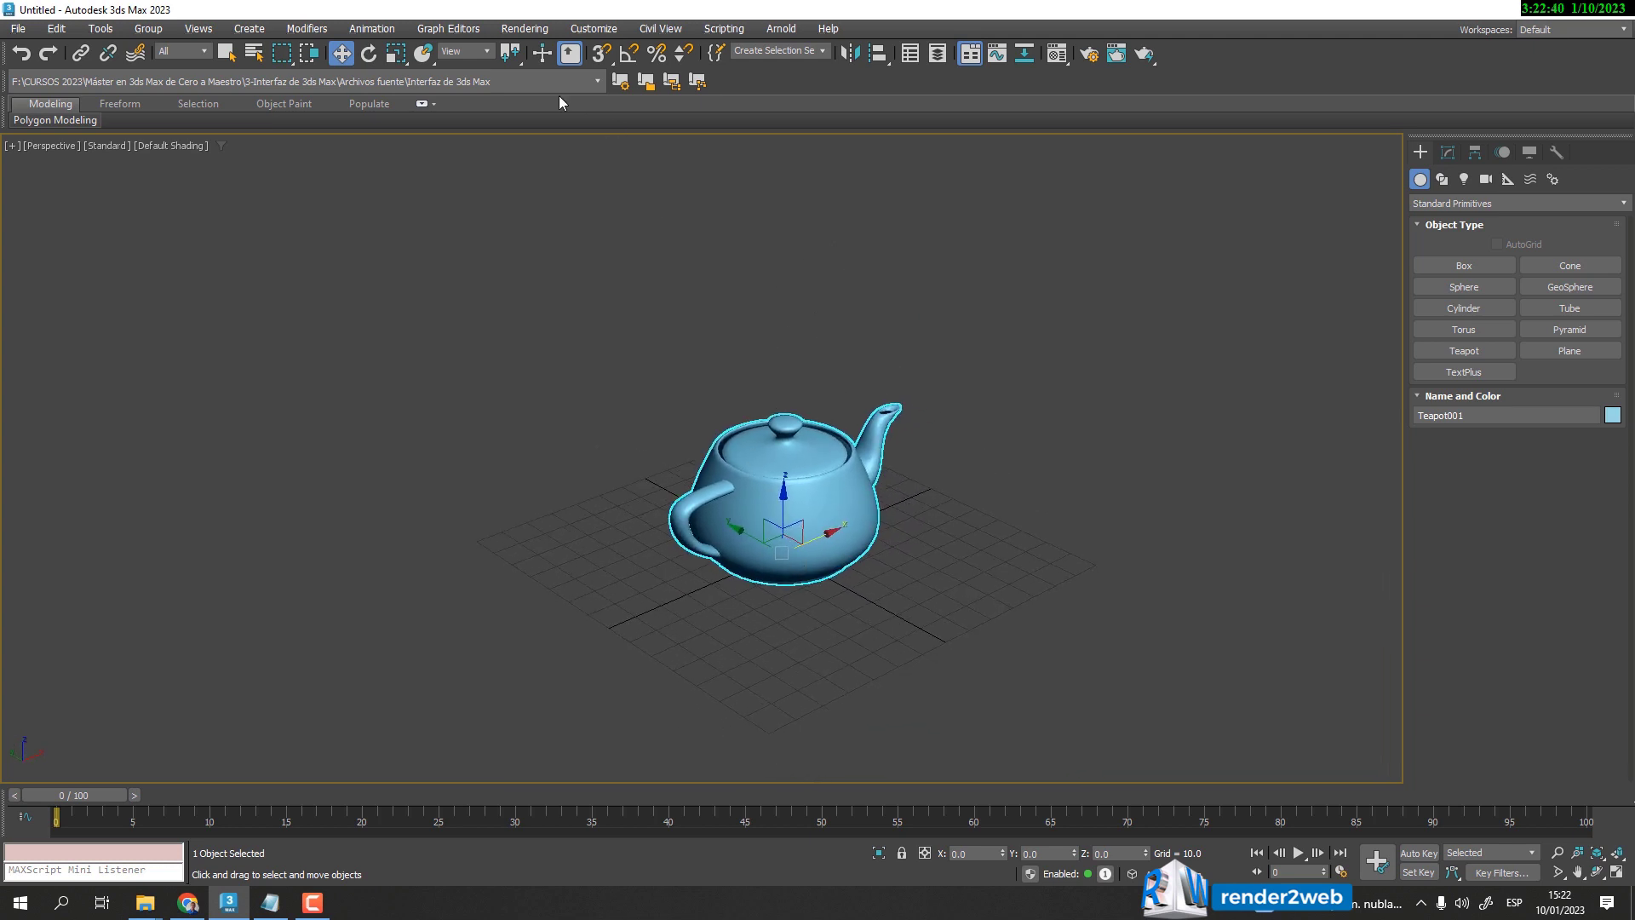
{"action": "left_click", "coordinate": [369, 54]}
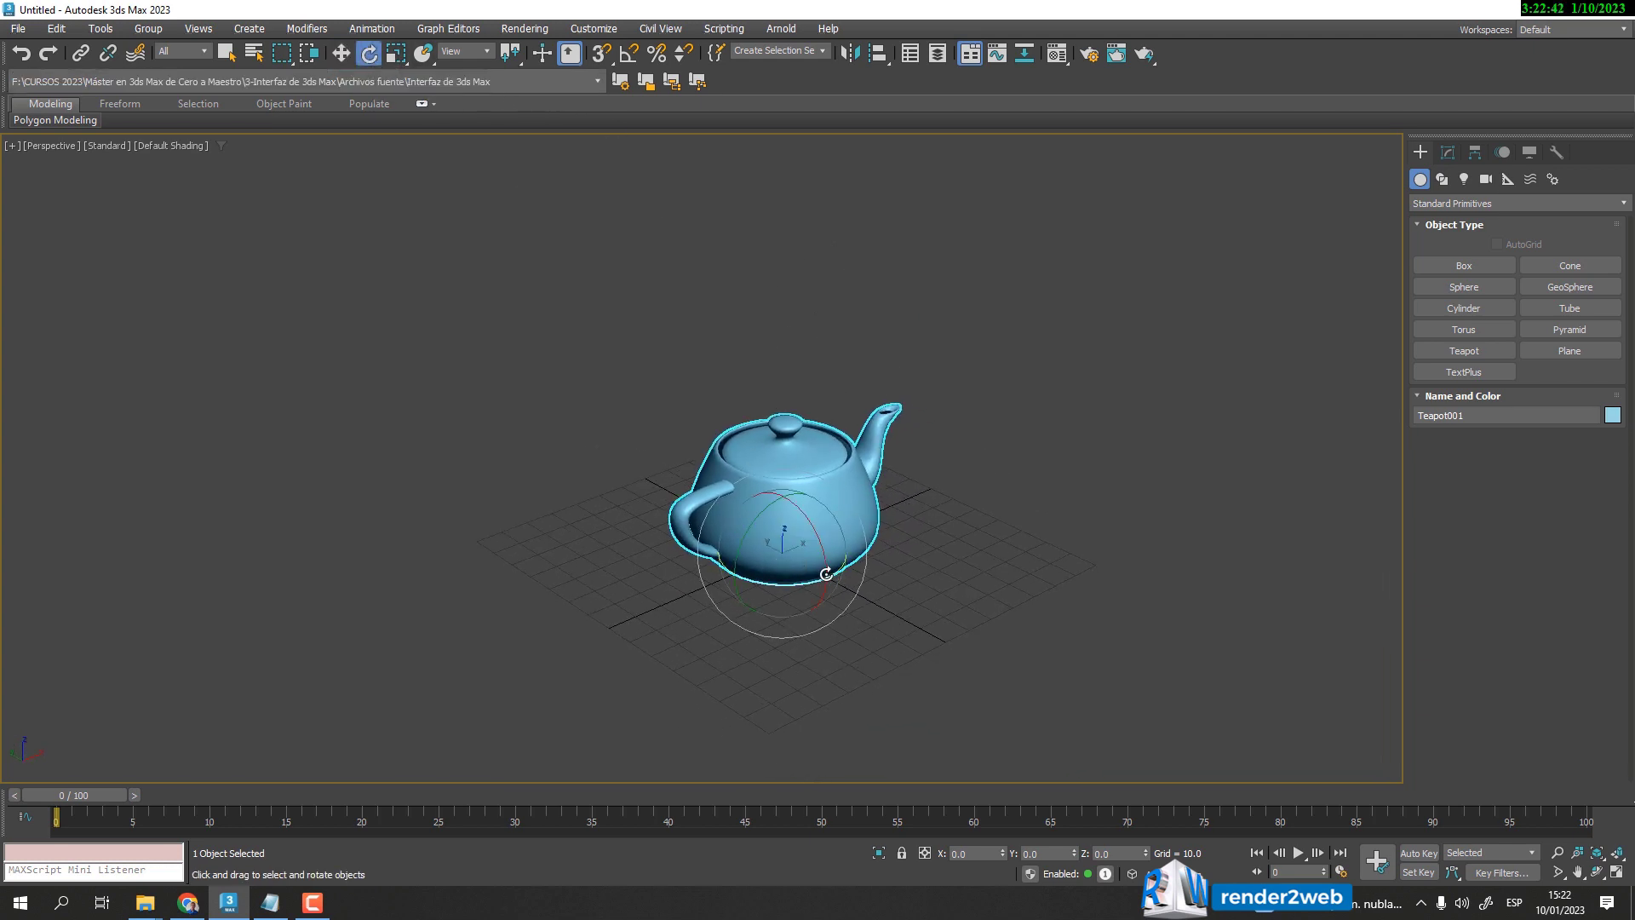
{"action": "left_click_drag", "start_coordinate": [803, 585], "coordinate": [817, 488]}
{"action": "left_click", "coordinate": [340, 54]}
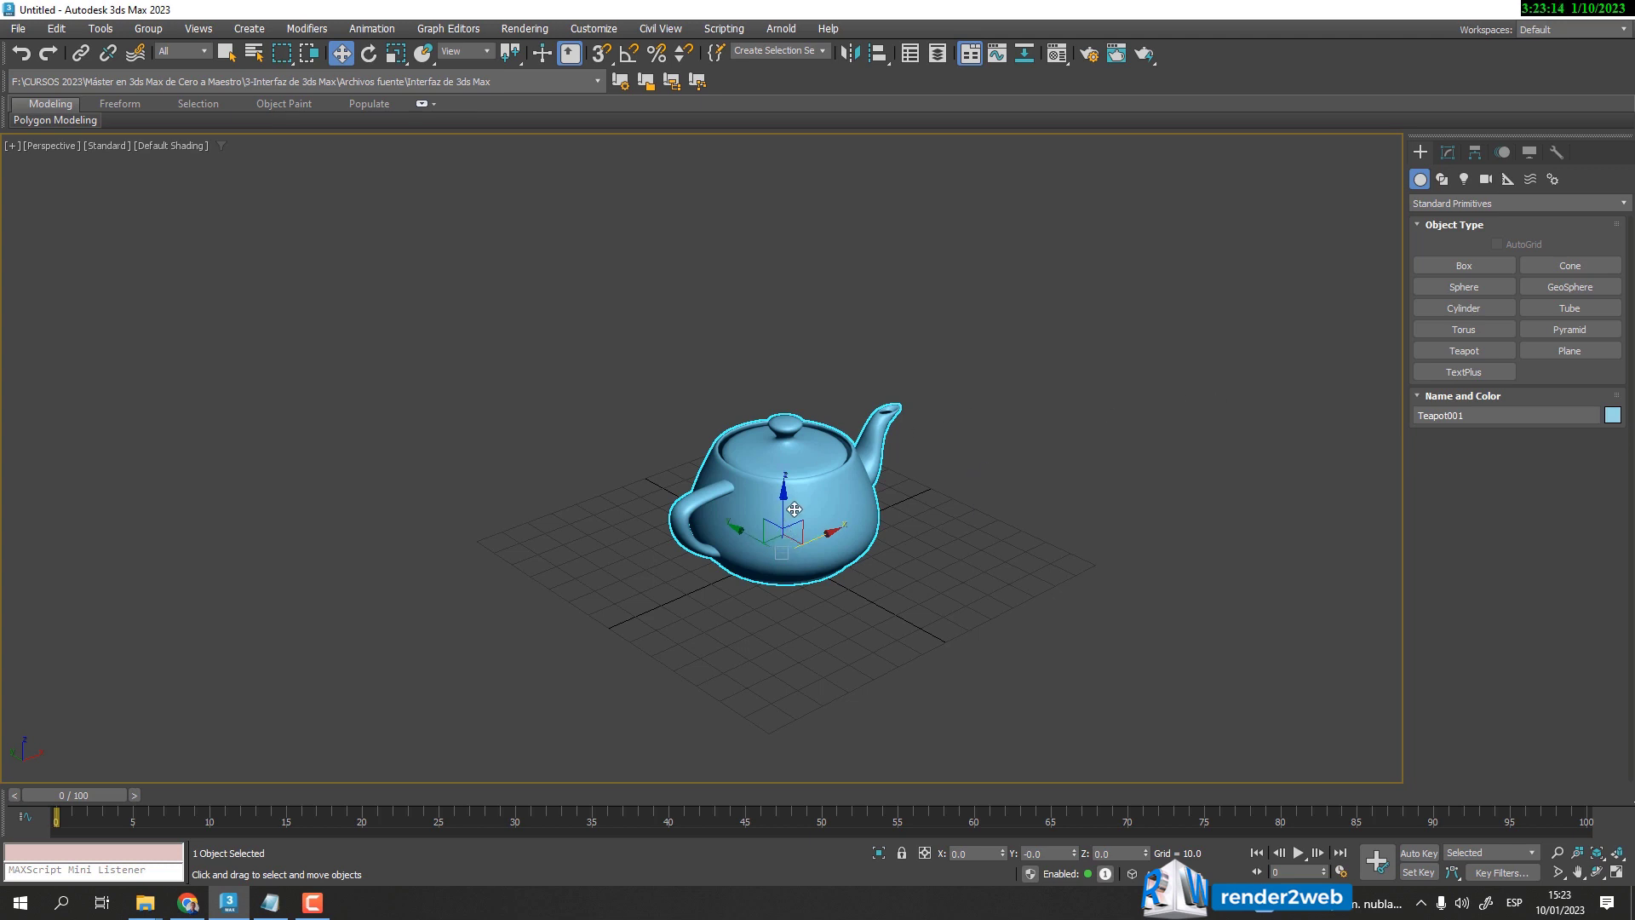
- Try moving the teapot along its X axis, undo the move, and test rotating it around the base pivot
{"action": "scroll", "coordinate": [843, 511], "scroll_direction": "up", "scroll_amount": 2}
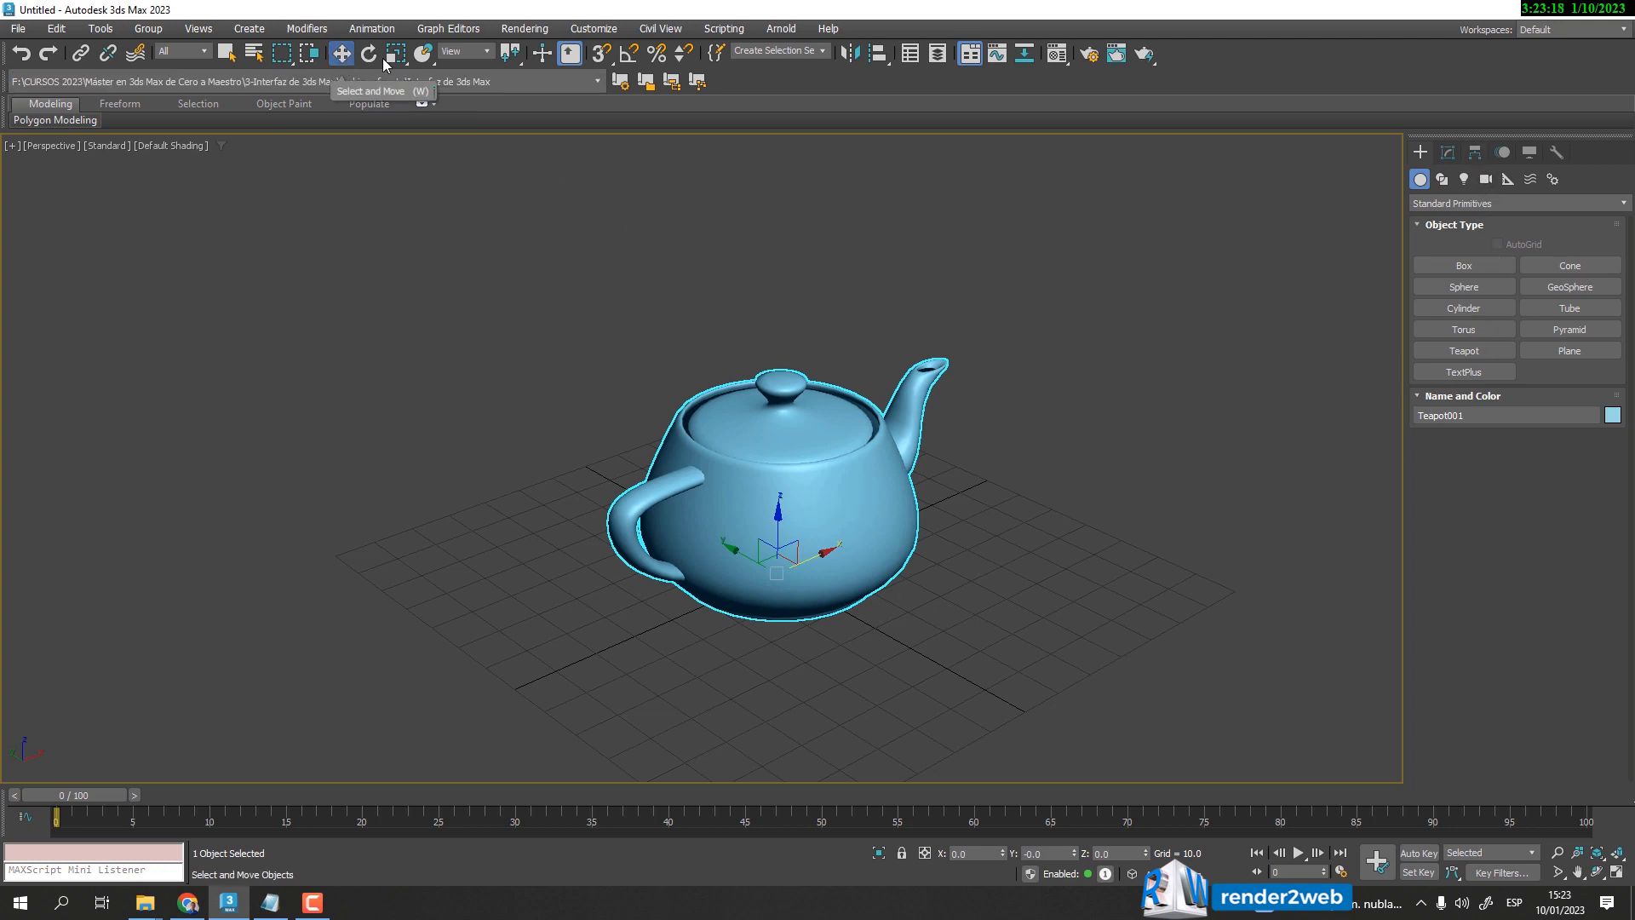
{"action": "left_click_drag", "start_coordinate": [808, 552], "coordinate": [865, 542]}
{"action": "key", "text": "ctrl+z"}
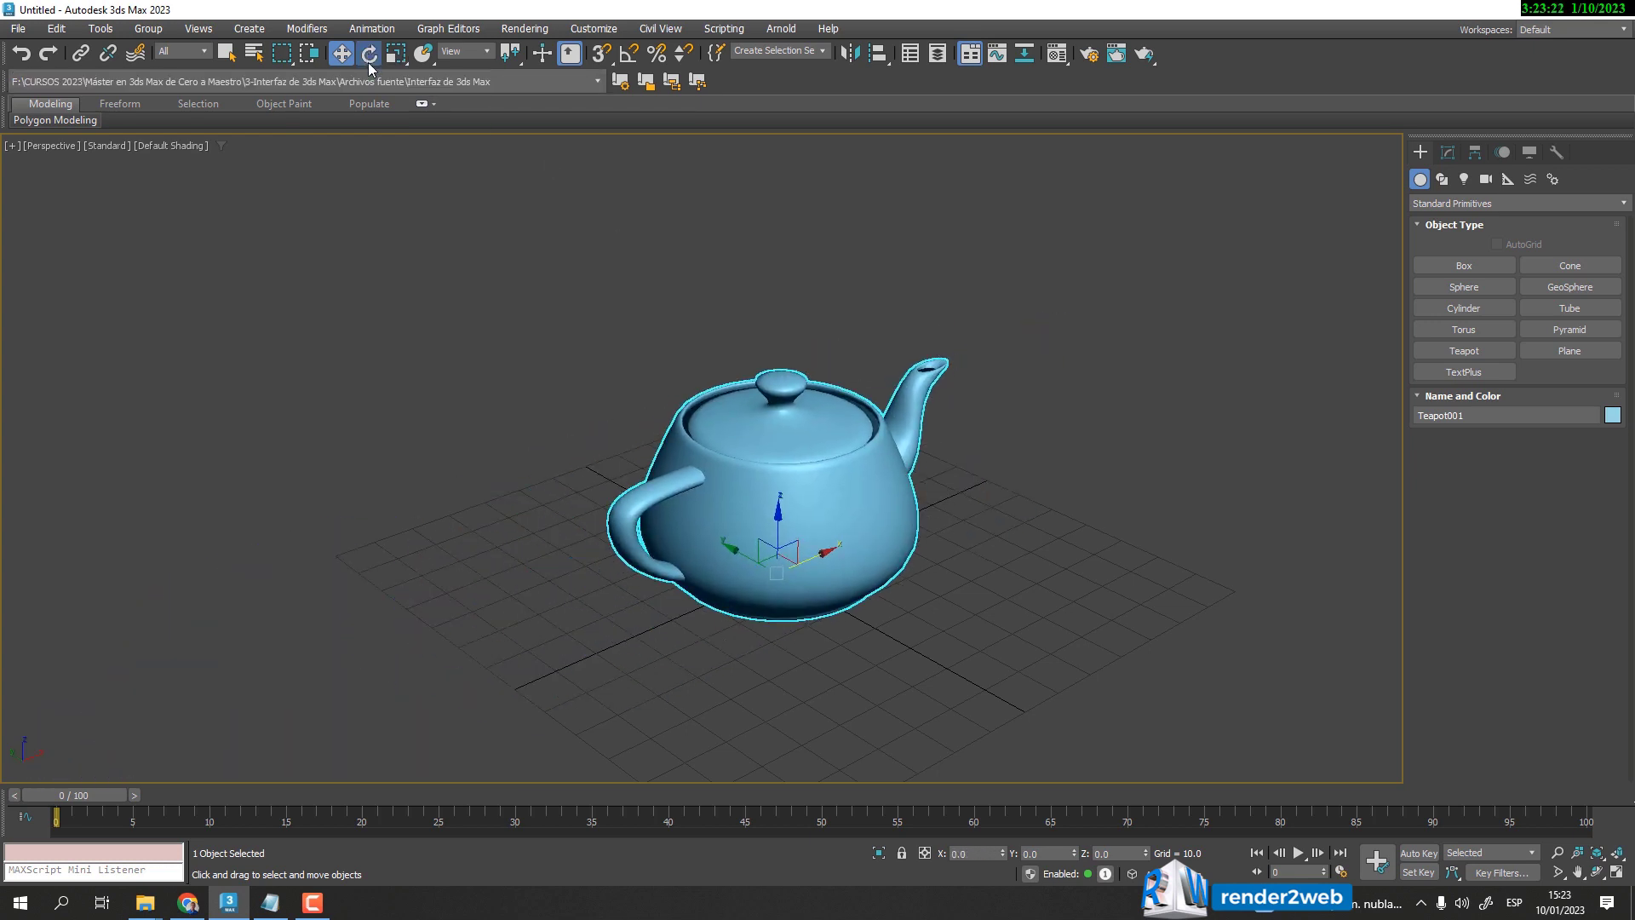
{"action": "left_click", "coordinate": [369, 54]}
{"action": "mouse_move", "coordinate": [784, 611]}
{"action": "left_mouse_down"}
{"action": "mouse_move", "coordinate": [621, 596]}
{"action": "mouse_move", "coordinate": [839, 588]}
{"action": "mouse_move", "coordinate": [783, 606]}
{"action": "left_mouse_up"}
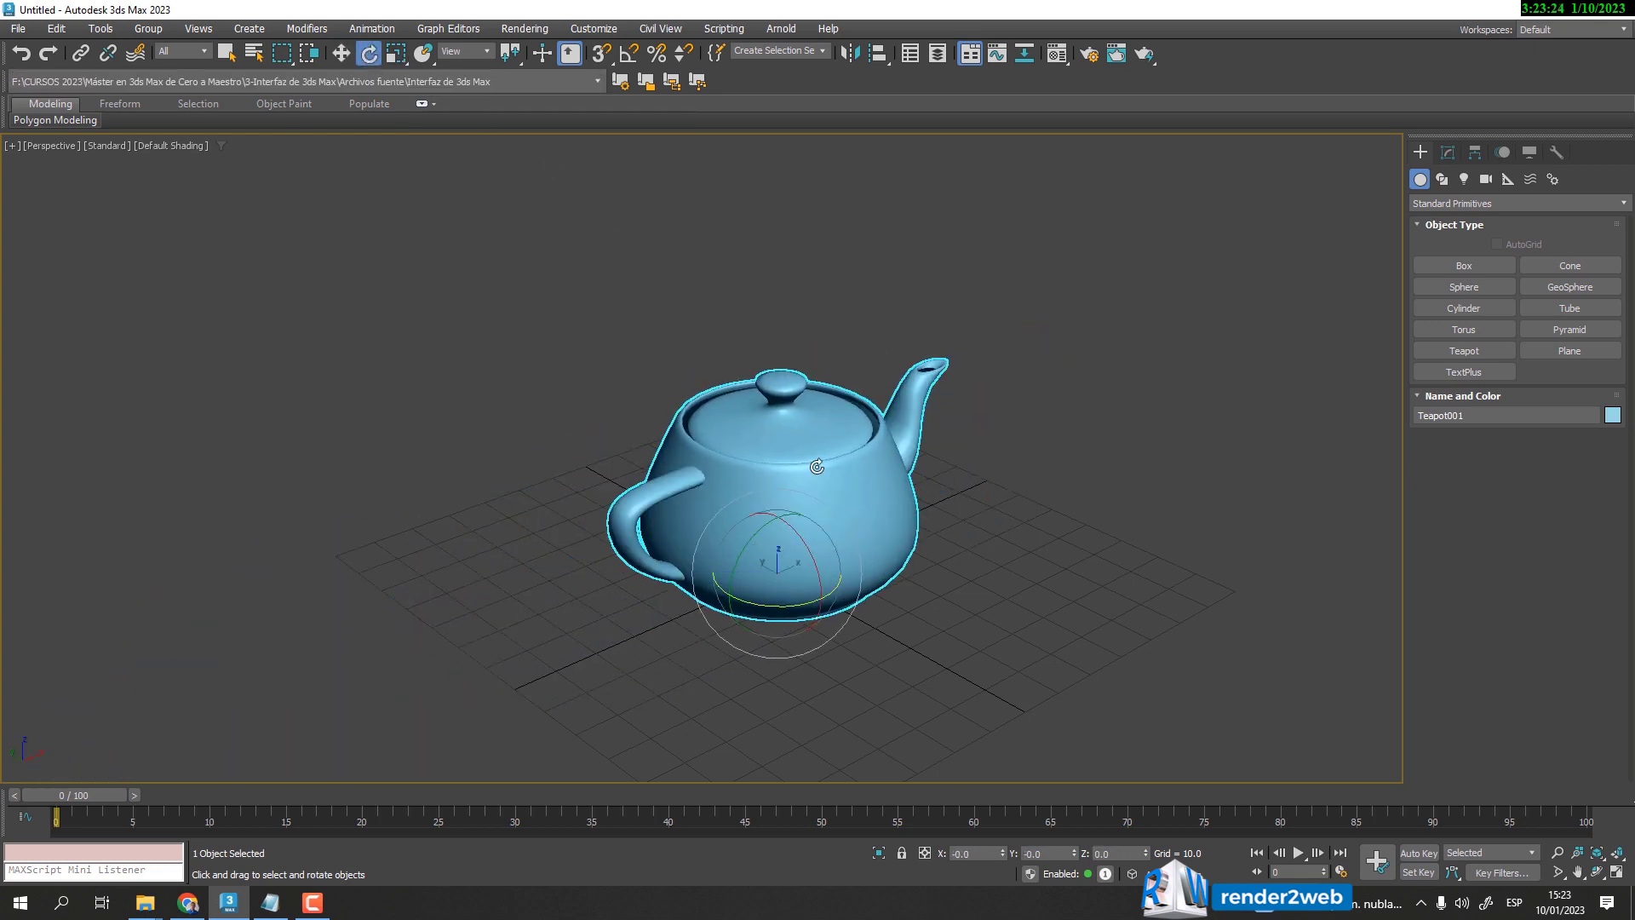
{"action": "left_click", "coordinate": [342, 52]}
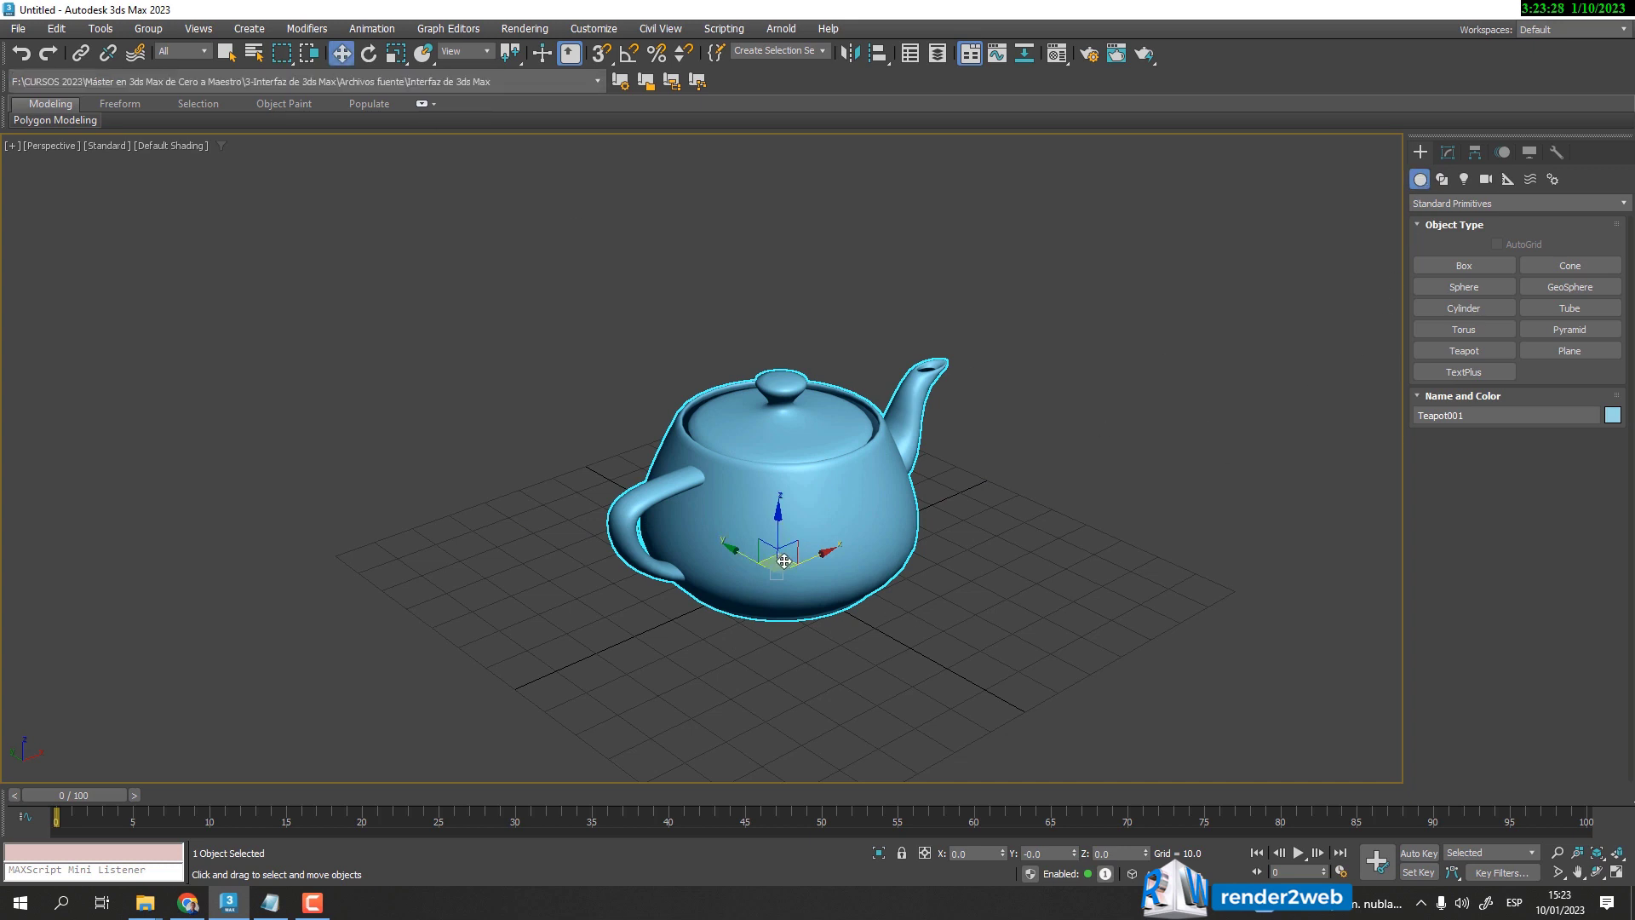
- Move only the teapot's pivot along X to about -29.7, below the handle, and leave pivot editing
{"action": "left_click", "coordinate": [1476, 155]}
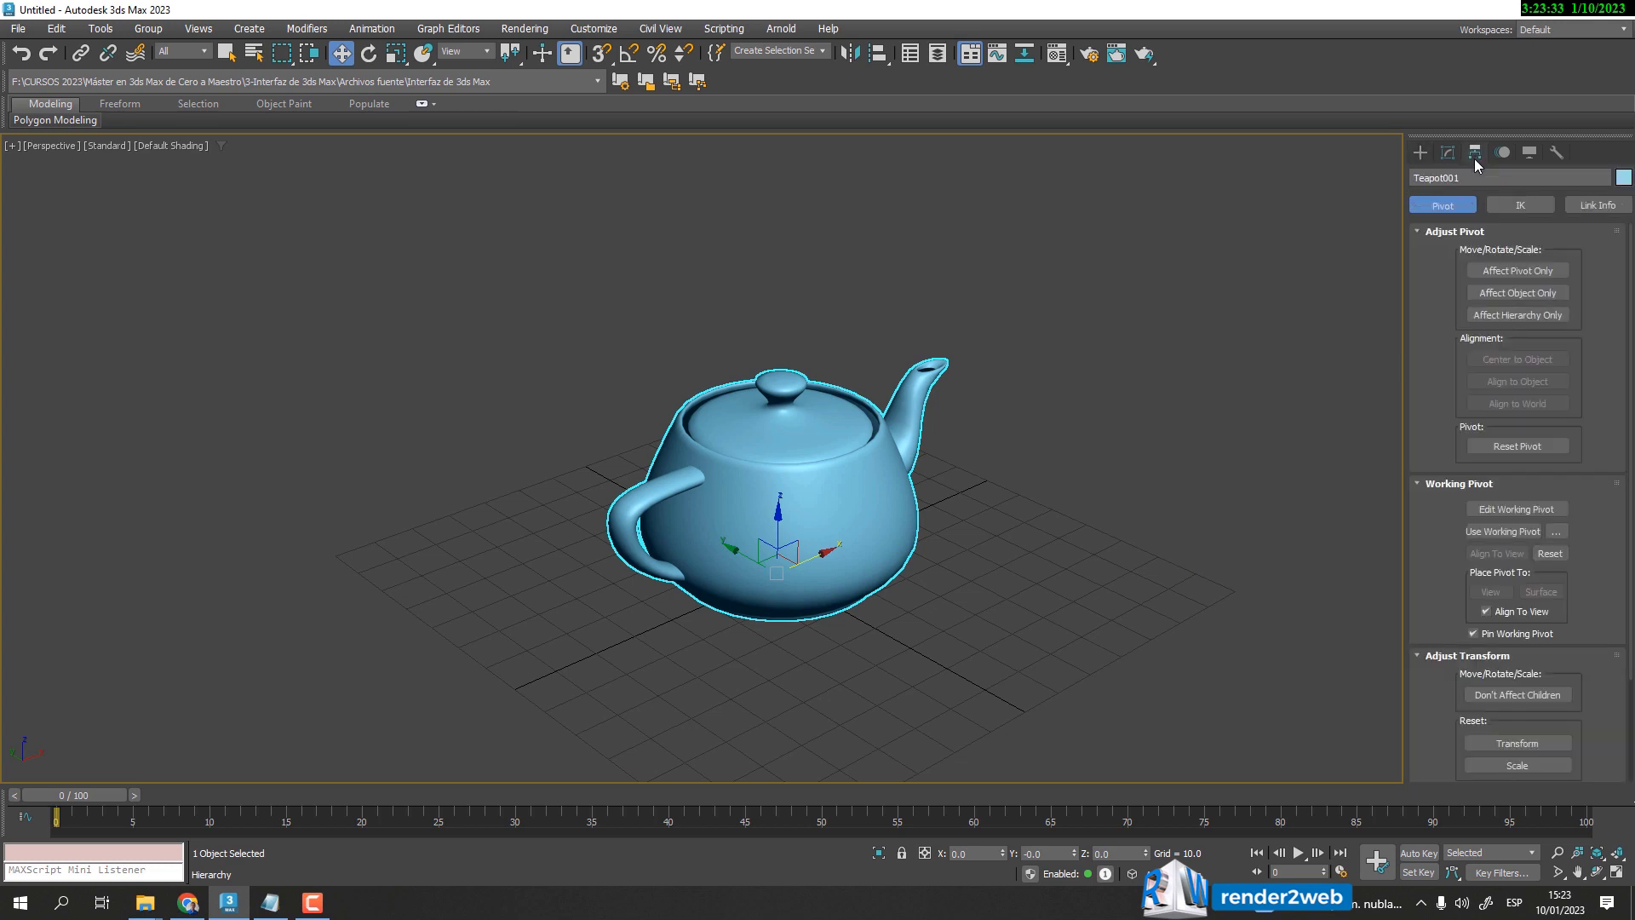
{"action": "left_click", "coordinate": [1509, 278]}
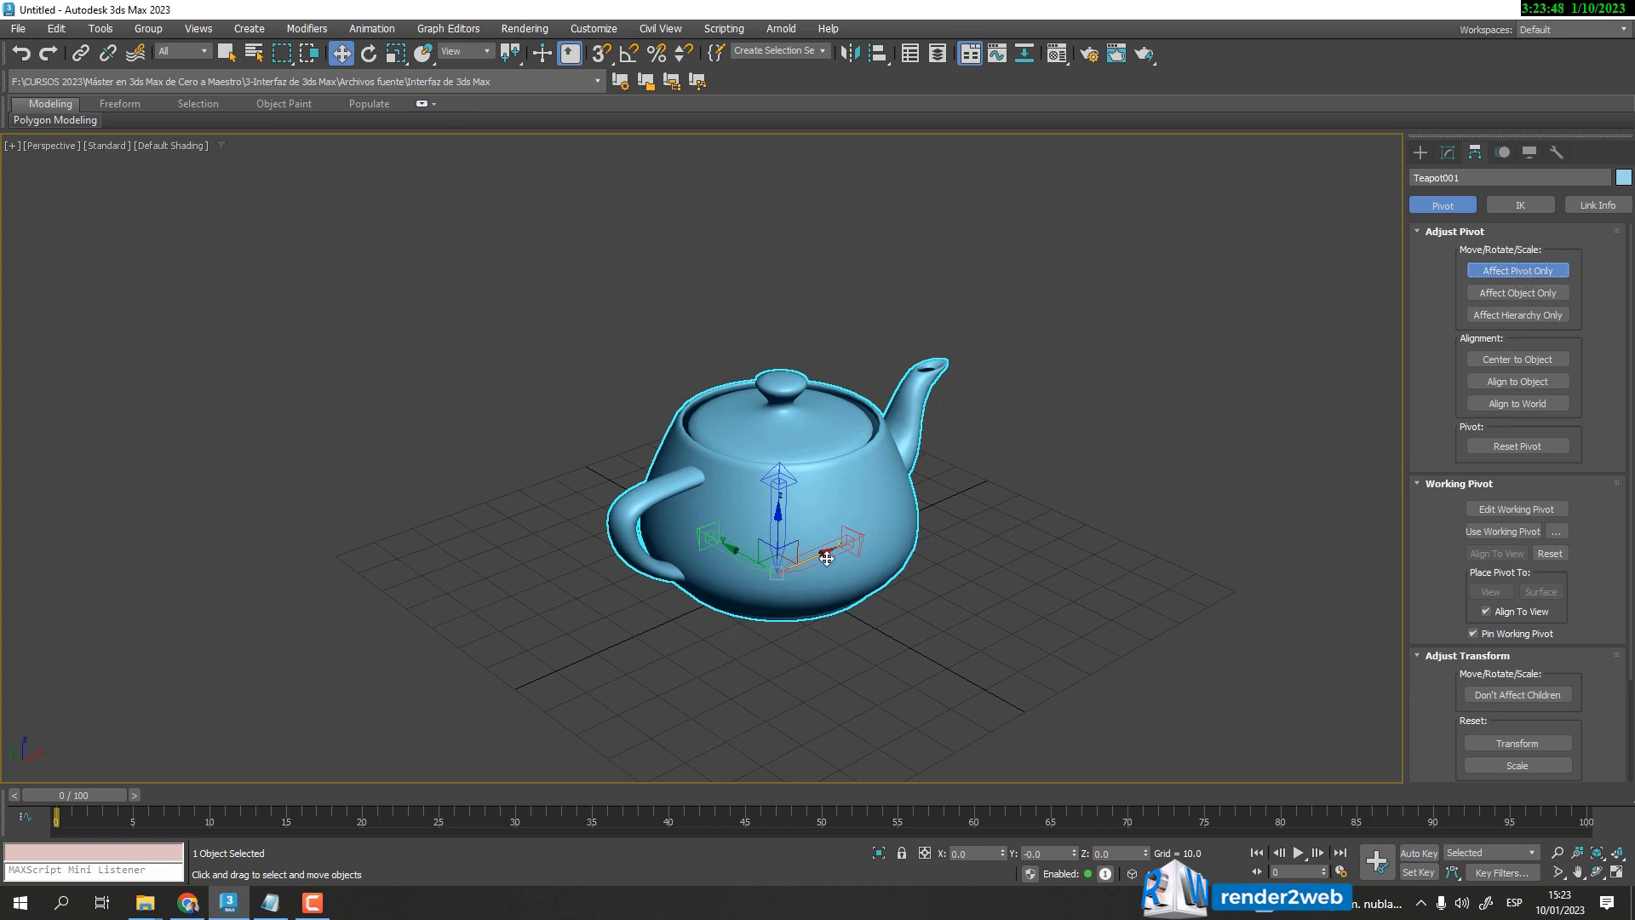
{"action": "left_click_drag", "start_coordinate": [826, 553], "coordinate": [720, 590]}
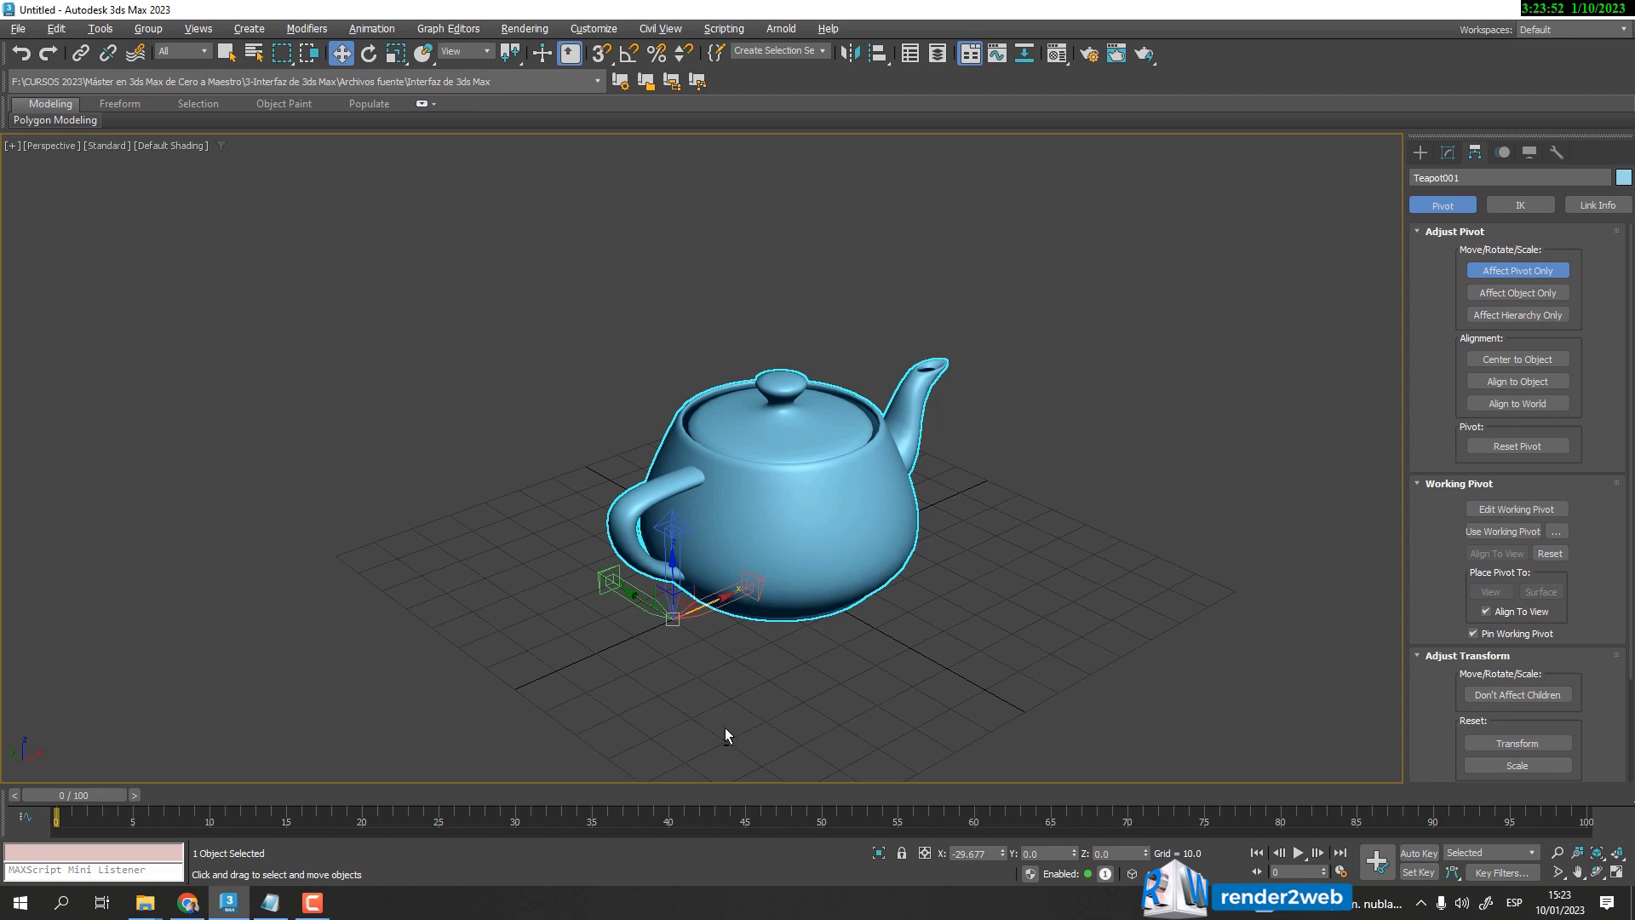
{"action": "middle_click_drag", "start_coordinate": [725, 734], "coordinate": [690, 722], "text": "alt"}
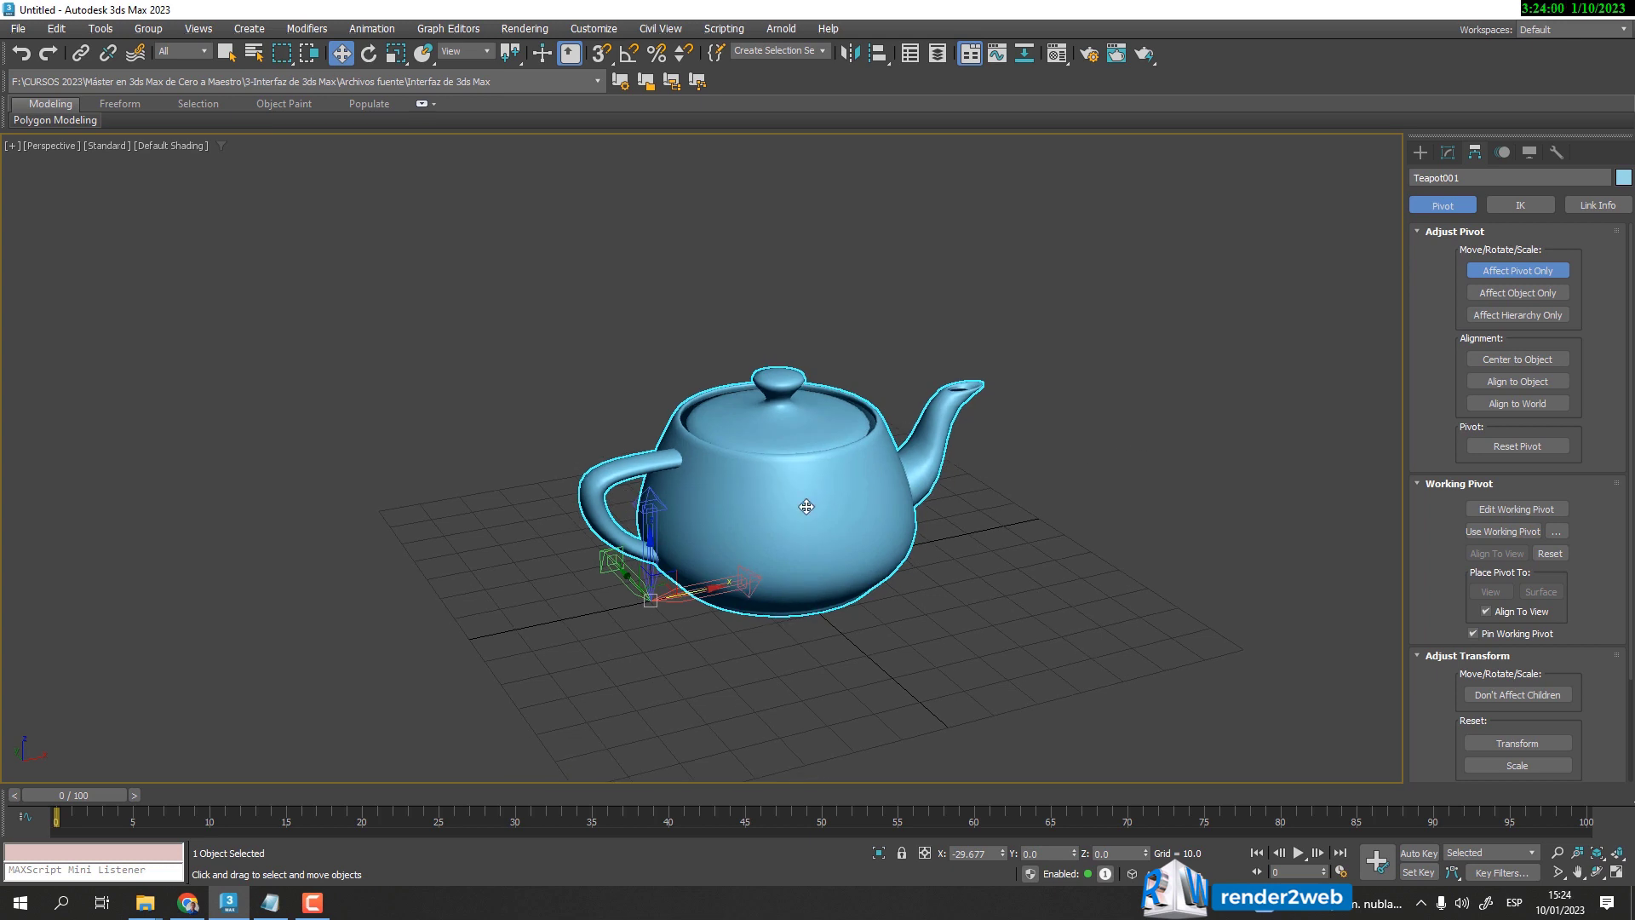
{"action": "middle_click_drag", "start_coordinate": [702, 580], "coordinate": [854, 554], "text": "alt"}
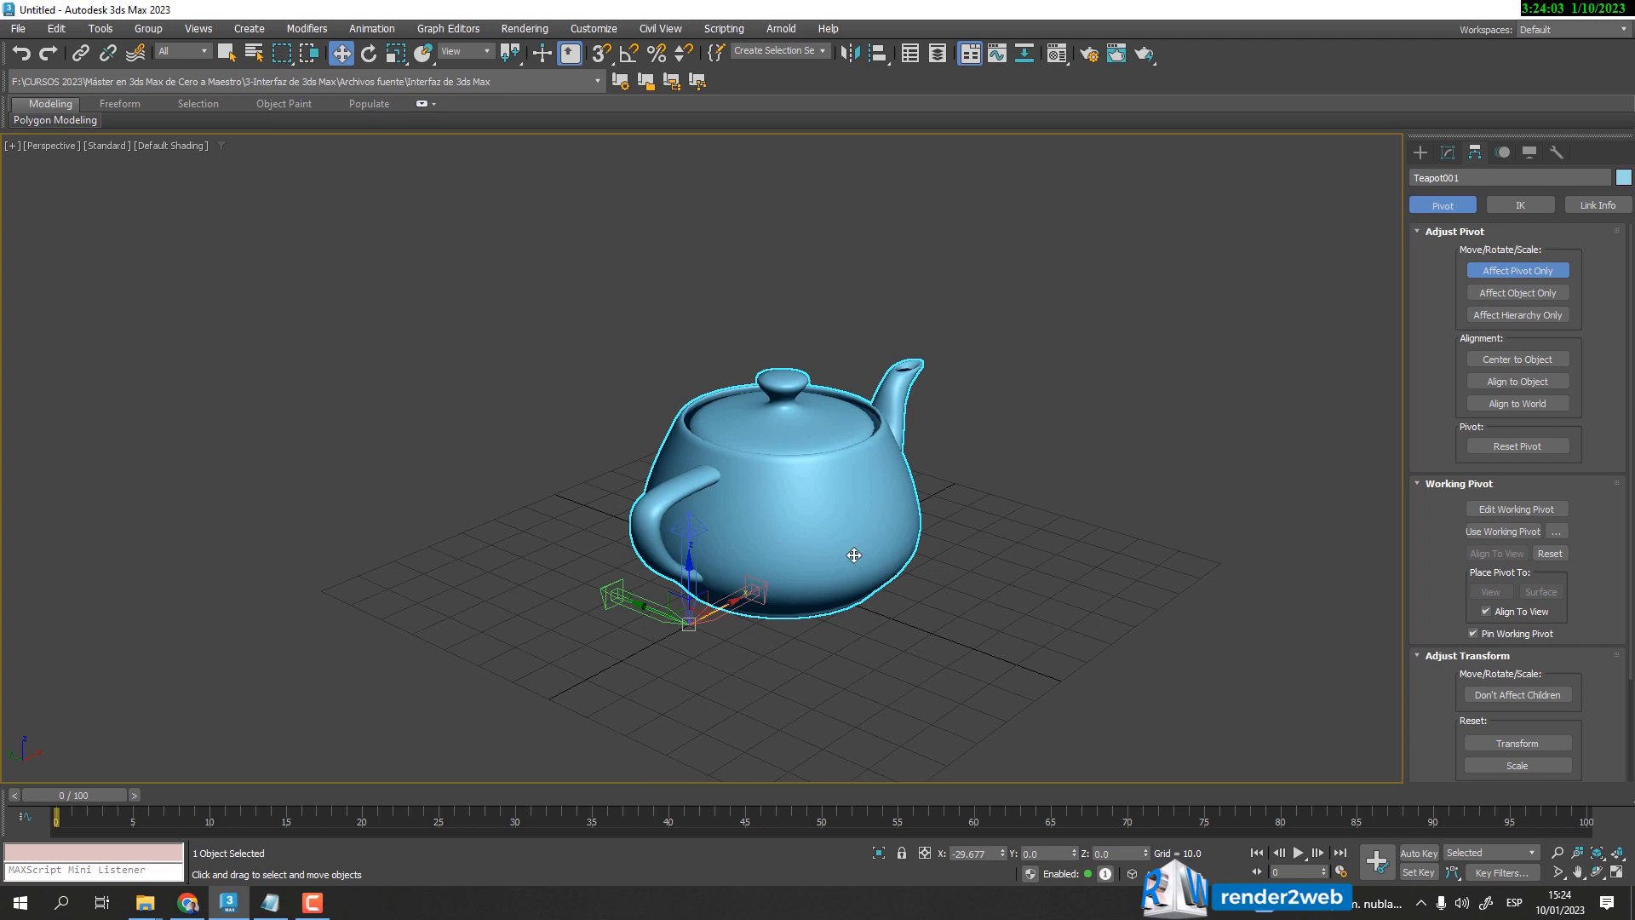
{"action": "left_click", "coordinate": [1509, 271]}
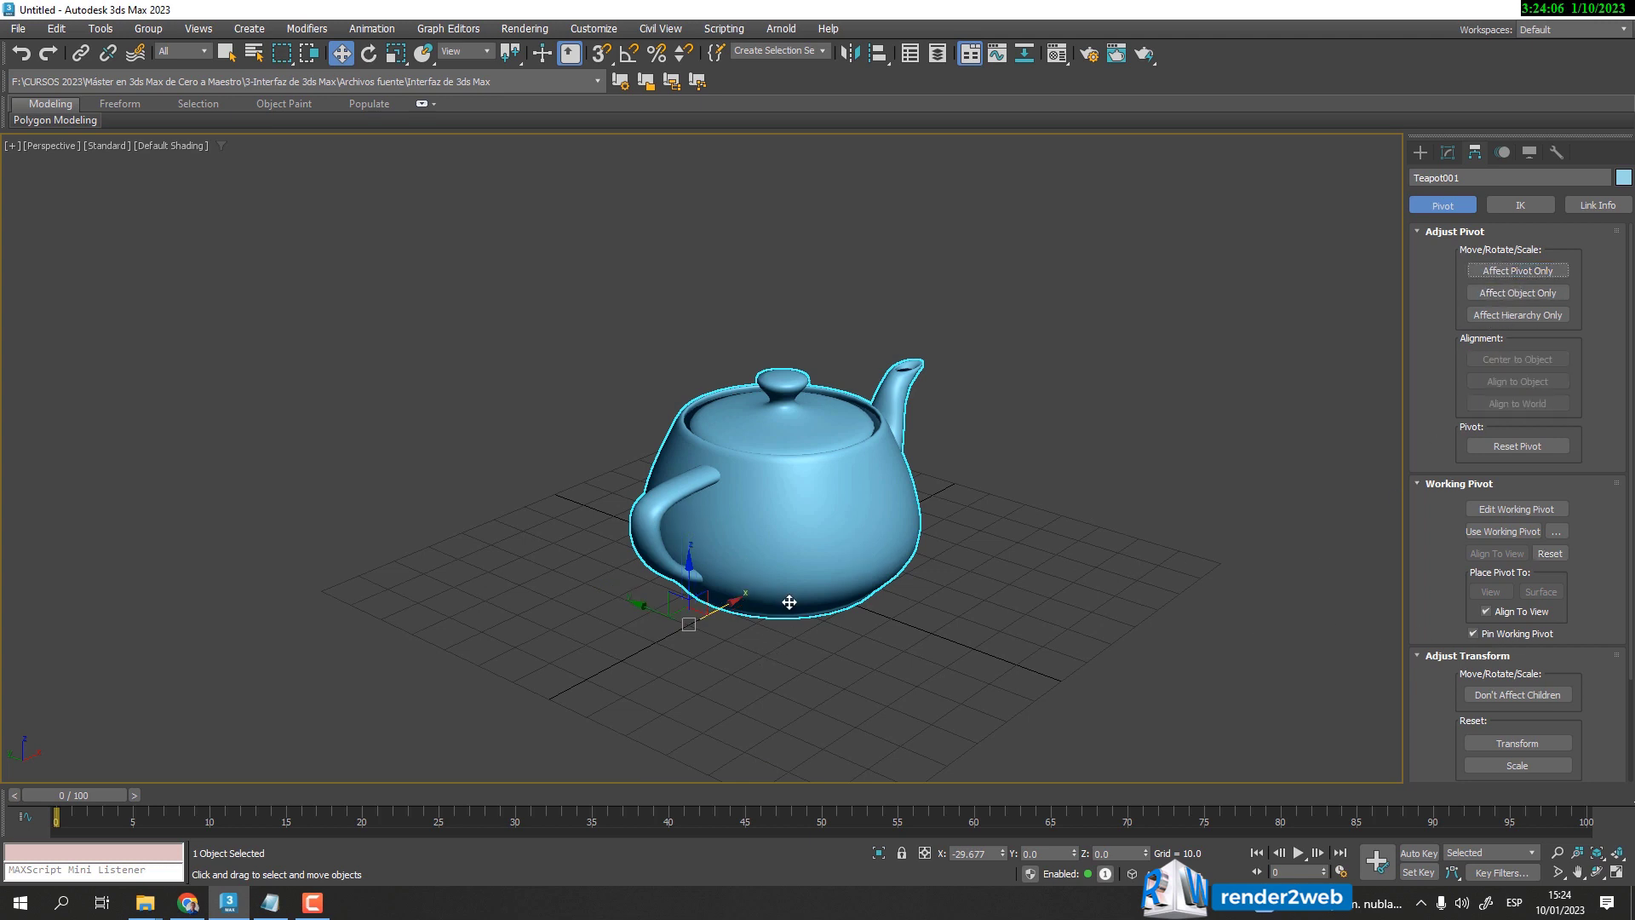
- Try rotating the teapot around the pivot below its handle, and undo both rotations
{"action": "middle_click_drag", "start_coordinate": [789, 602], "coordinate": [819, 558], "text": "alt"}
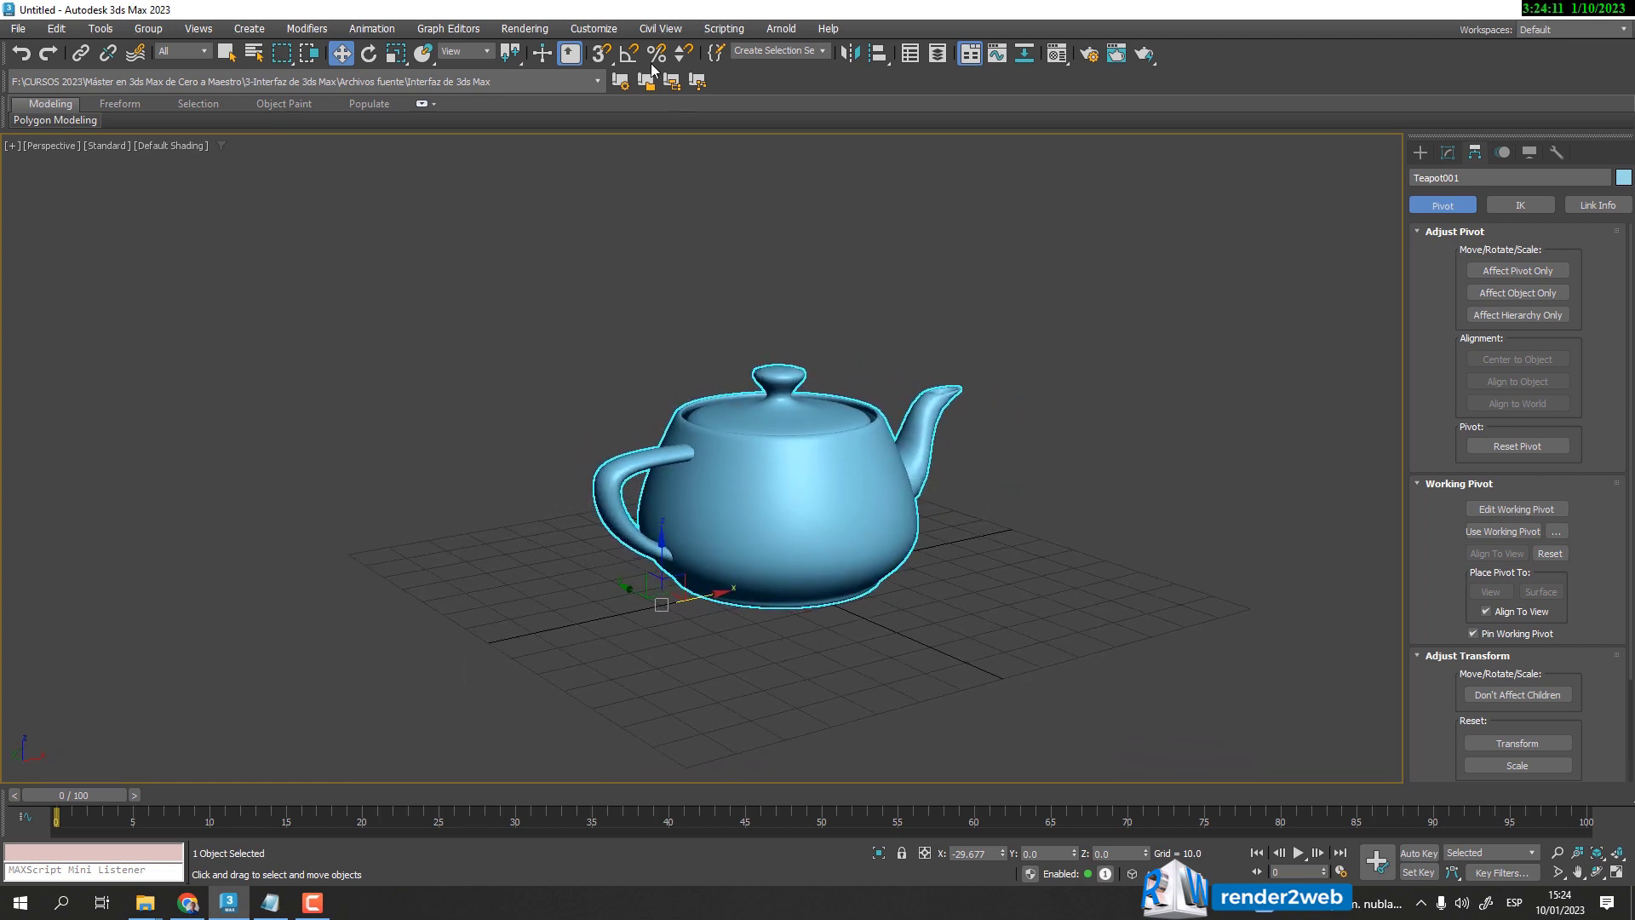
{"action": "left_click", "coordinate": [369, 55]}
{"action": "middle_click_drag", "start_coordinate": [645, 617], "coordinate": [681, 642], "text": "alt"}
{"action": "mouse_move", "coordinate": [656, 604]}
{"action": "left_mouse_down"}
{"action": "mouse_move", "coordinate": [620, 691]}
{"action": "mouse_move", "coordinate": [675, 396]}
{"action": "mouse_move", "coordinate": [643, 600]}
{"action": "mouse_move", "coordinate": [624, 549]}
{"action": "mouse_move", "coordinate": [642, 585]}
{"action": "left_mouse_up"}
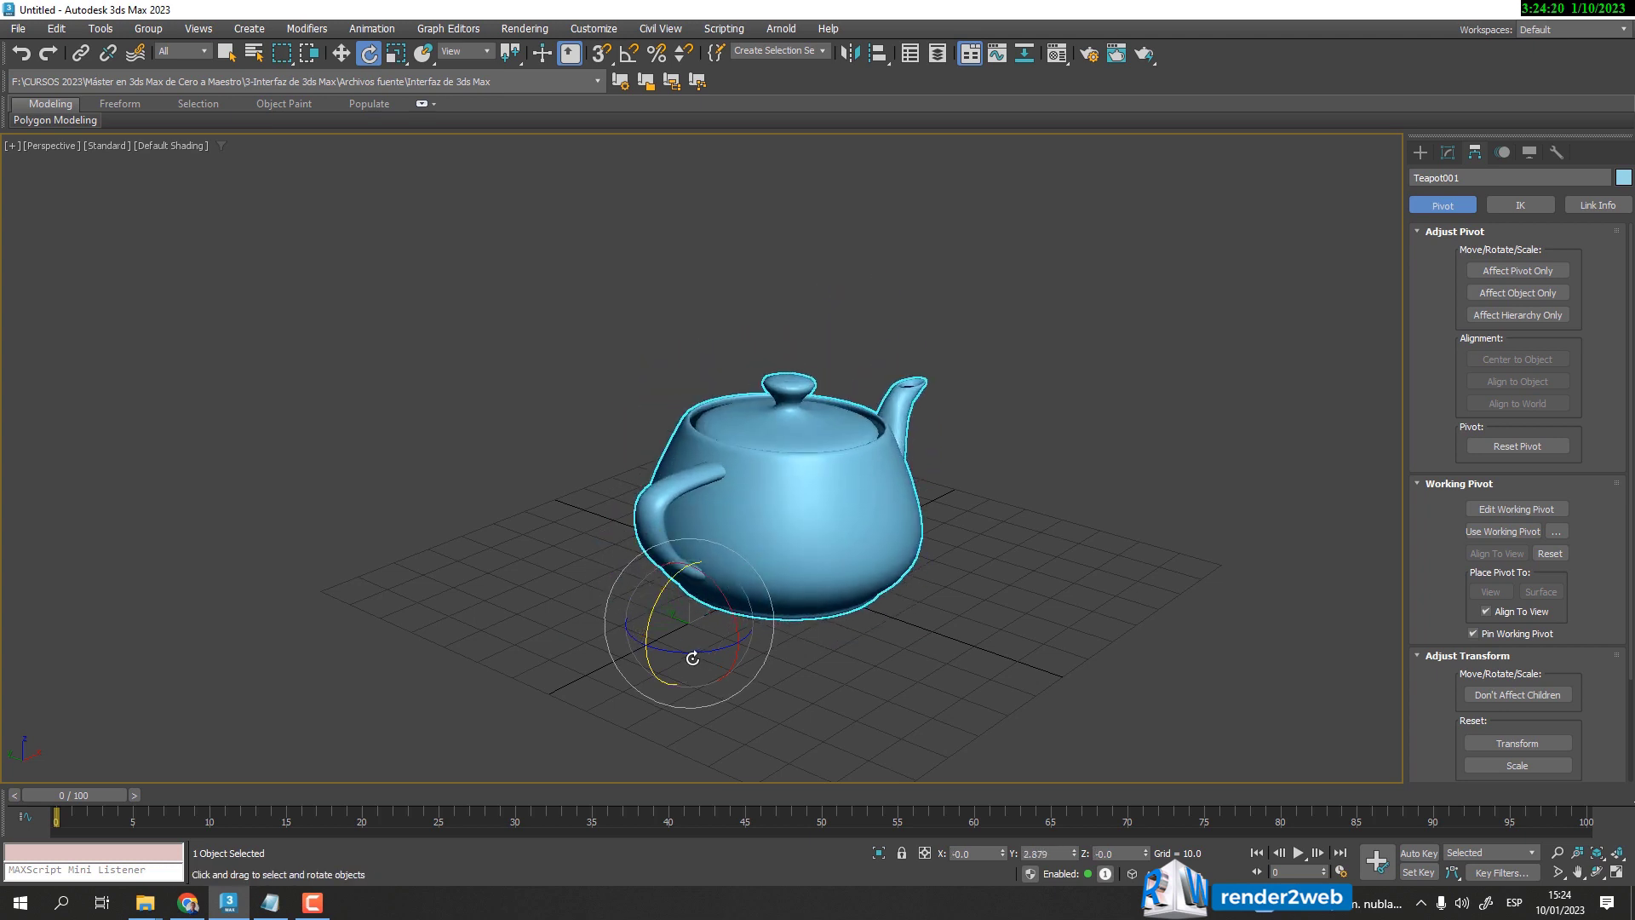
{"action": "left_click_drag", "start_coordinate": [693, 657], "coordinate": [872, 566]}
{"action": "key", "text": "ctrl+z"}
{"action": "key", "text": "ctrl+z"}
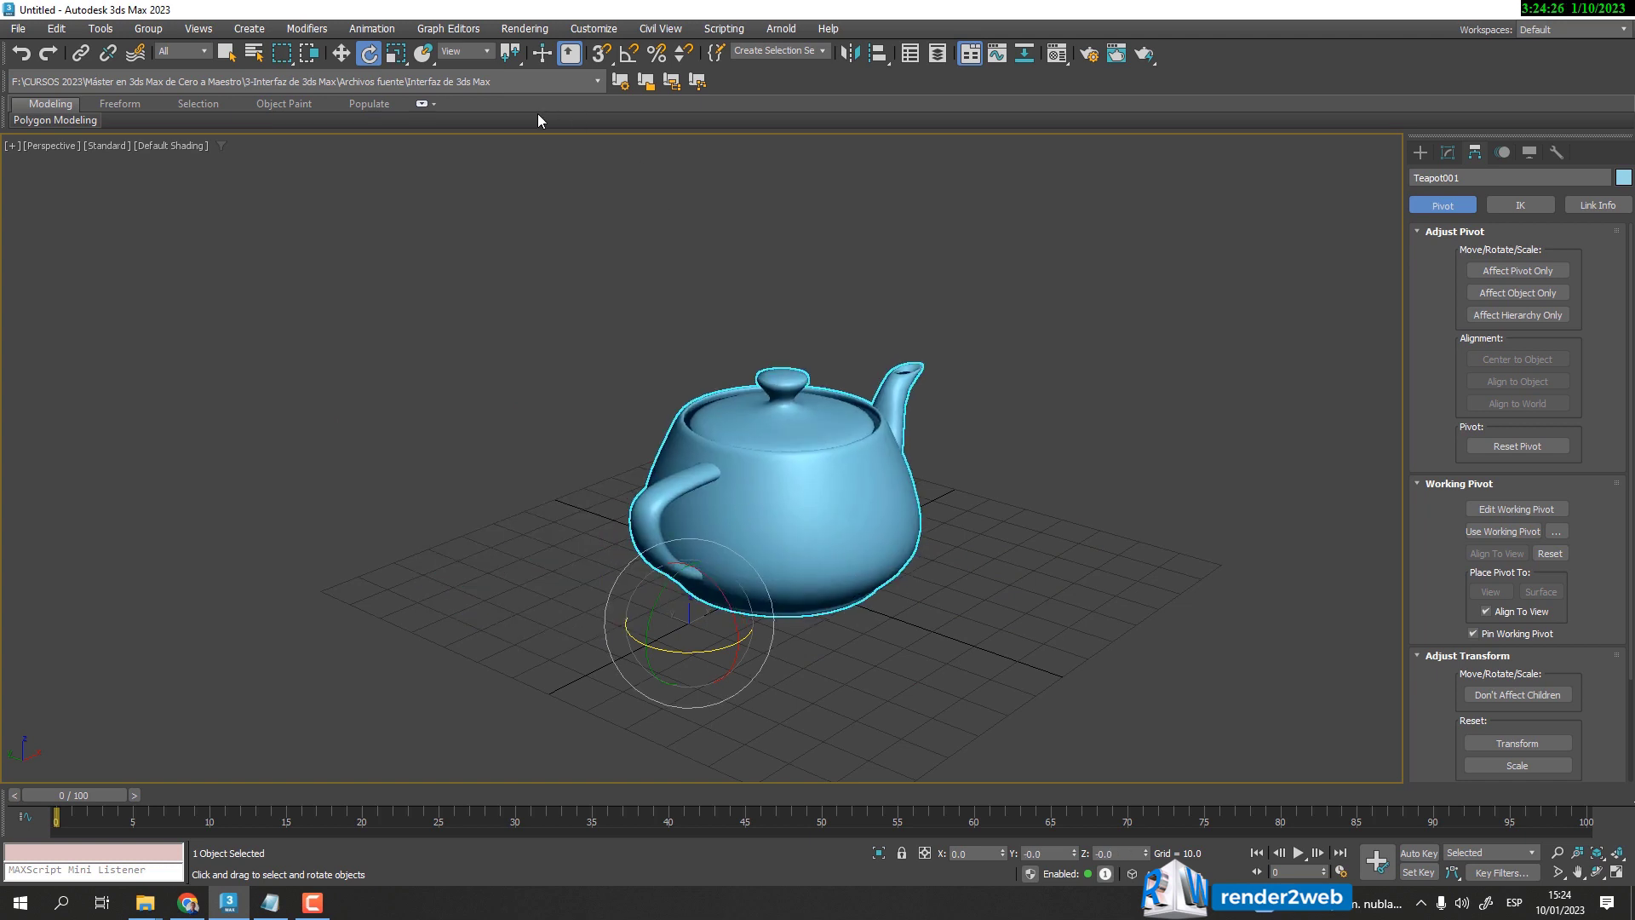
- Move only the teapot's pivot to the spout tip, at about X 49.6 and Z 36.4
{"action": "left_click", "coordinate": [1526, 272]}
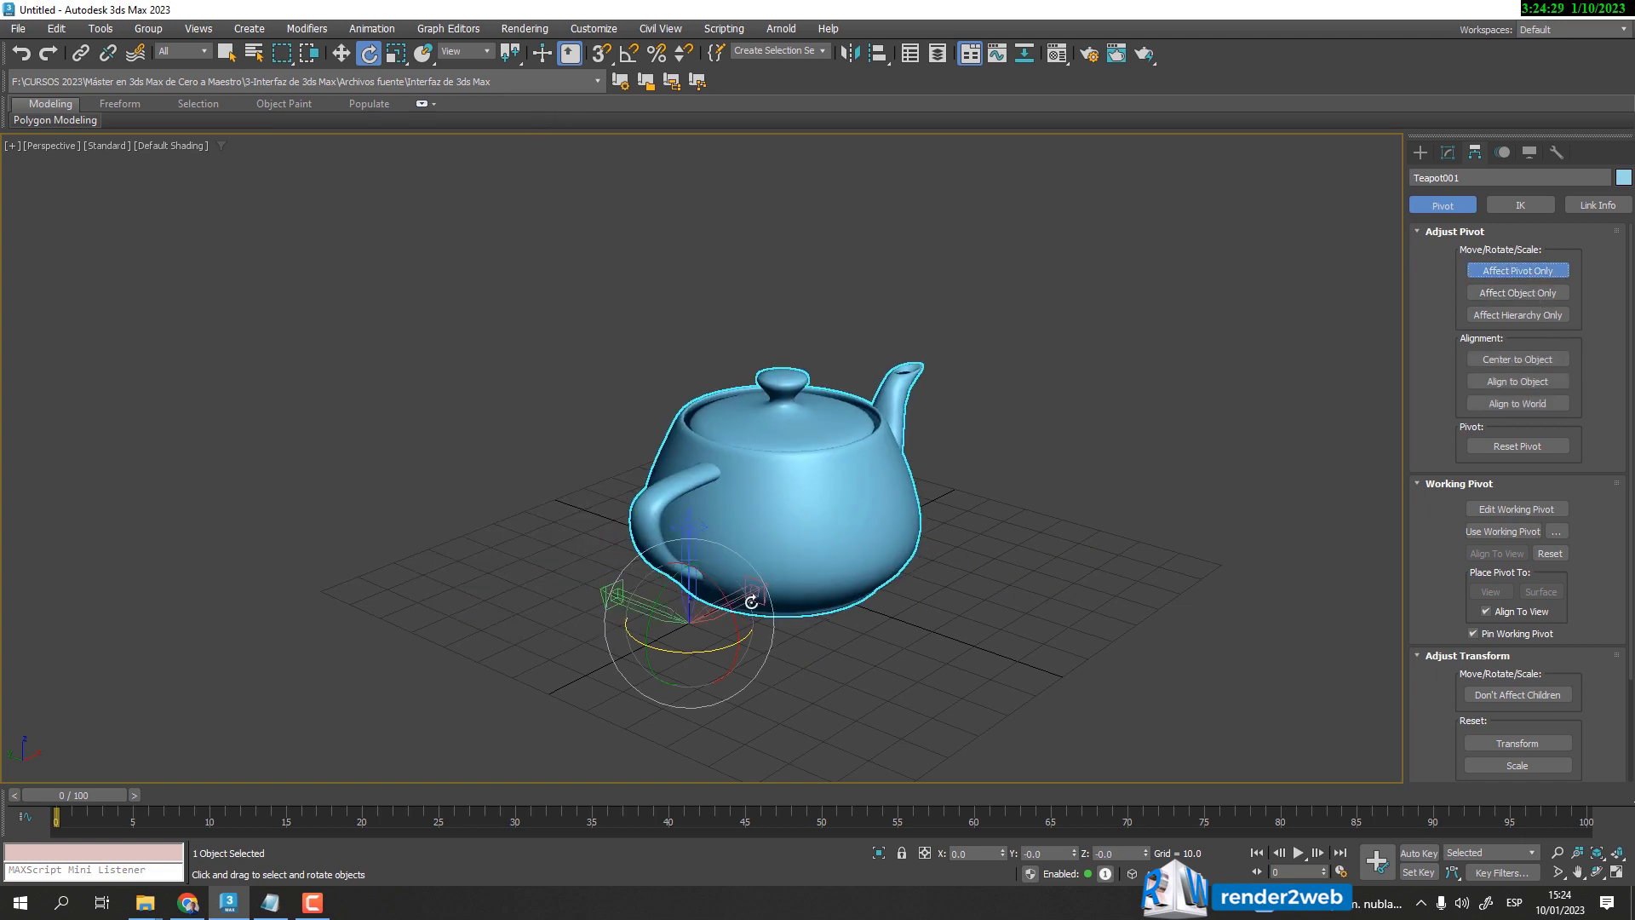
{"action": "left_click", "coordinate": [340, 52]}
{"action": "left_click_drag", "start_coordinate": [765, 589], "coordinate": [993, 475]}
{"action": "middle_click_drag", "start_coordinate": [945, 545], "coordinate": [890, 524], "text": "alt"}
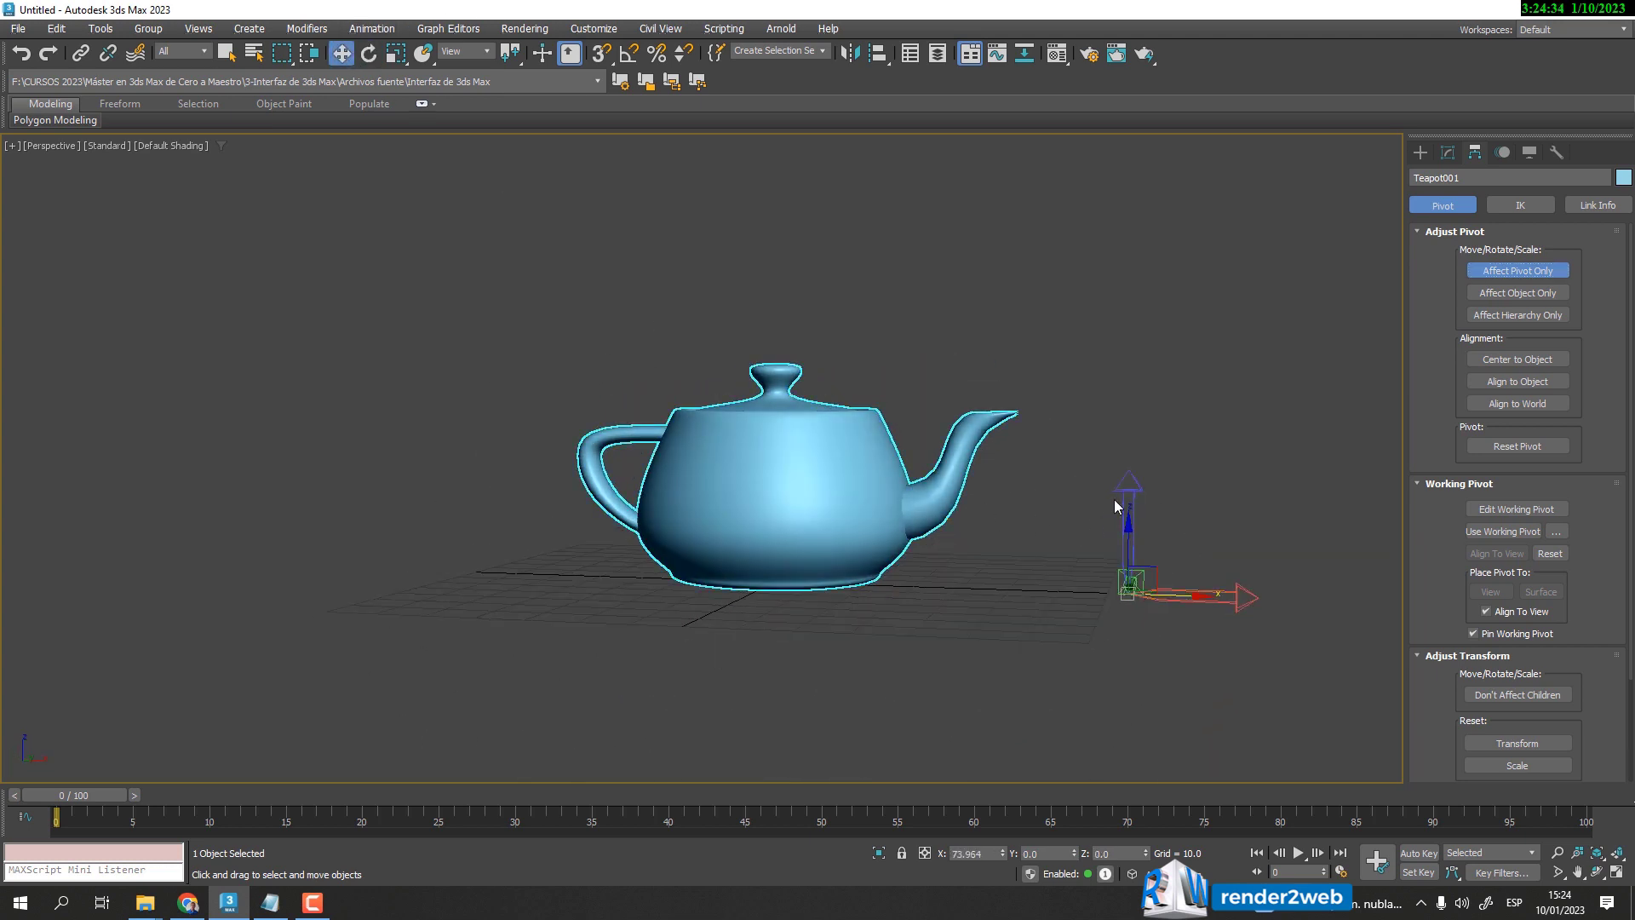
{"action": "left_click_drag", "start_coordinate": [1122, 533], "coordinate": [1126, 368]}
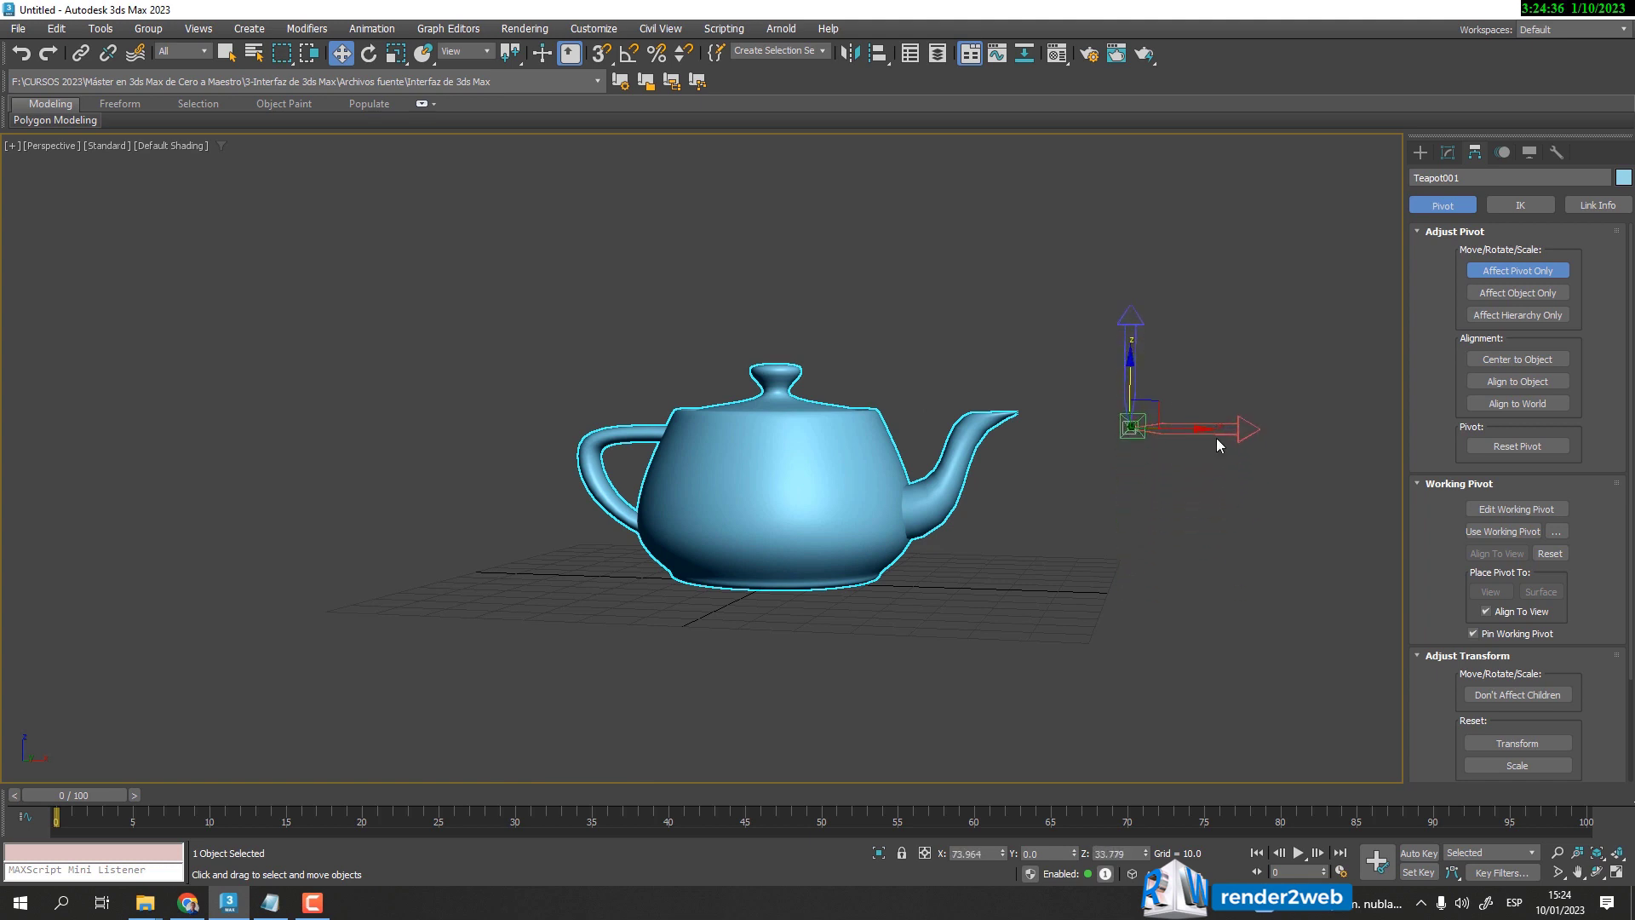
{"action": "left_click_drag", "start_coordinate": [1200, 436], "coordinate": [1085, 433]}
{"action": "left_click_drag", "start_coordinate": [1009, 367], "coordinate": [1011, 351]}
- Fine-tune the pivot at the end of the spout to about X 51.5 and leave pivot editing
{"action": "middle_click_drag", "start_coordinate": [1095, 493], "coordinate": [971, 559], "text": "alt"}
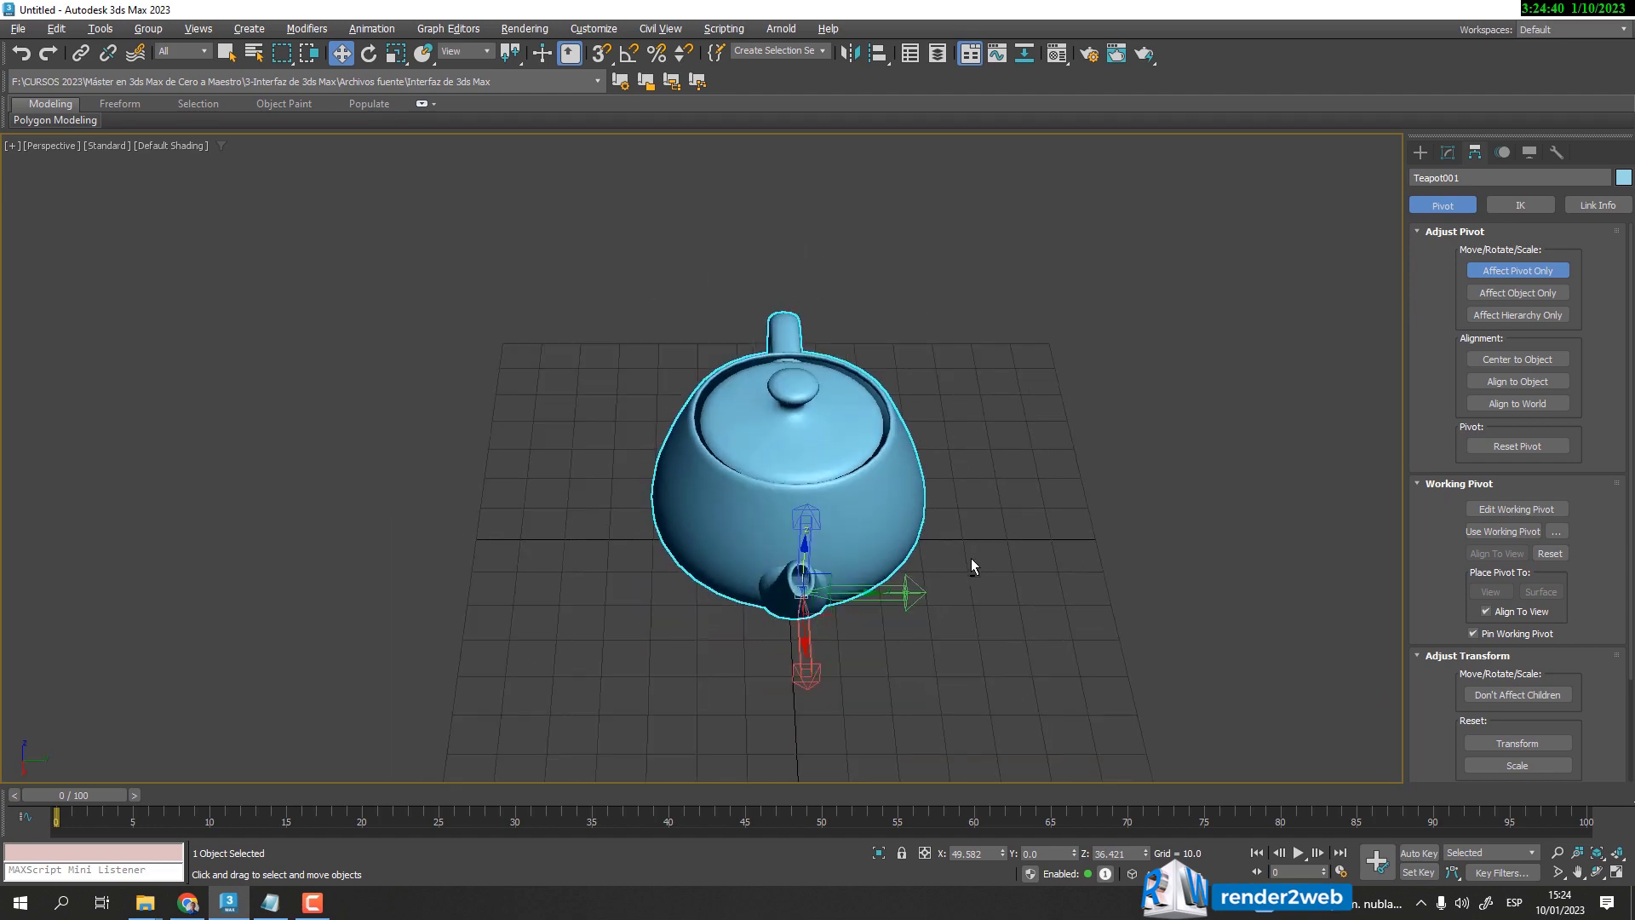
{"action": "scroll", "coordinate": [811, 623], "scroll_direction": "up", "scroll_amount": 5}
{"action": "middle_click_drag", "start_coordinate": [812, 622], "coordinate": [818, 558]}
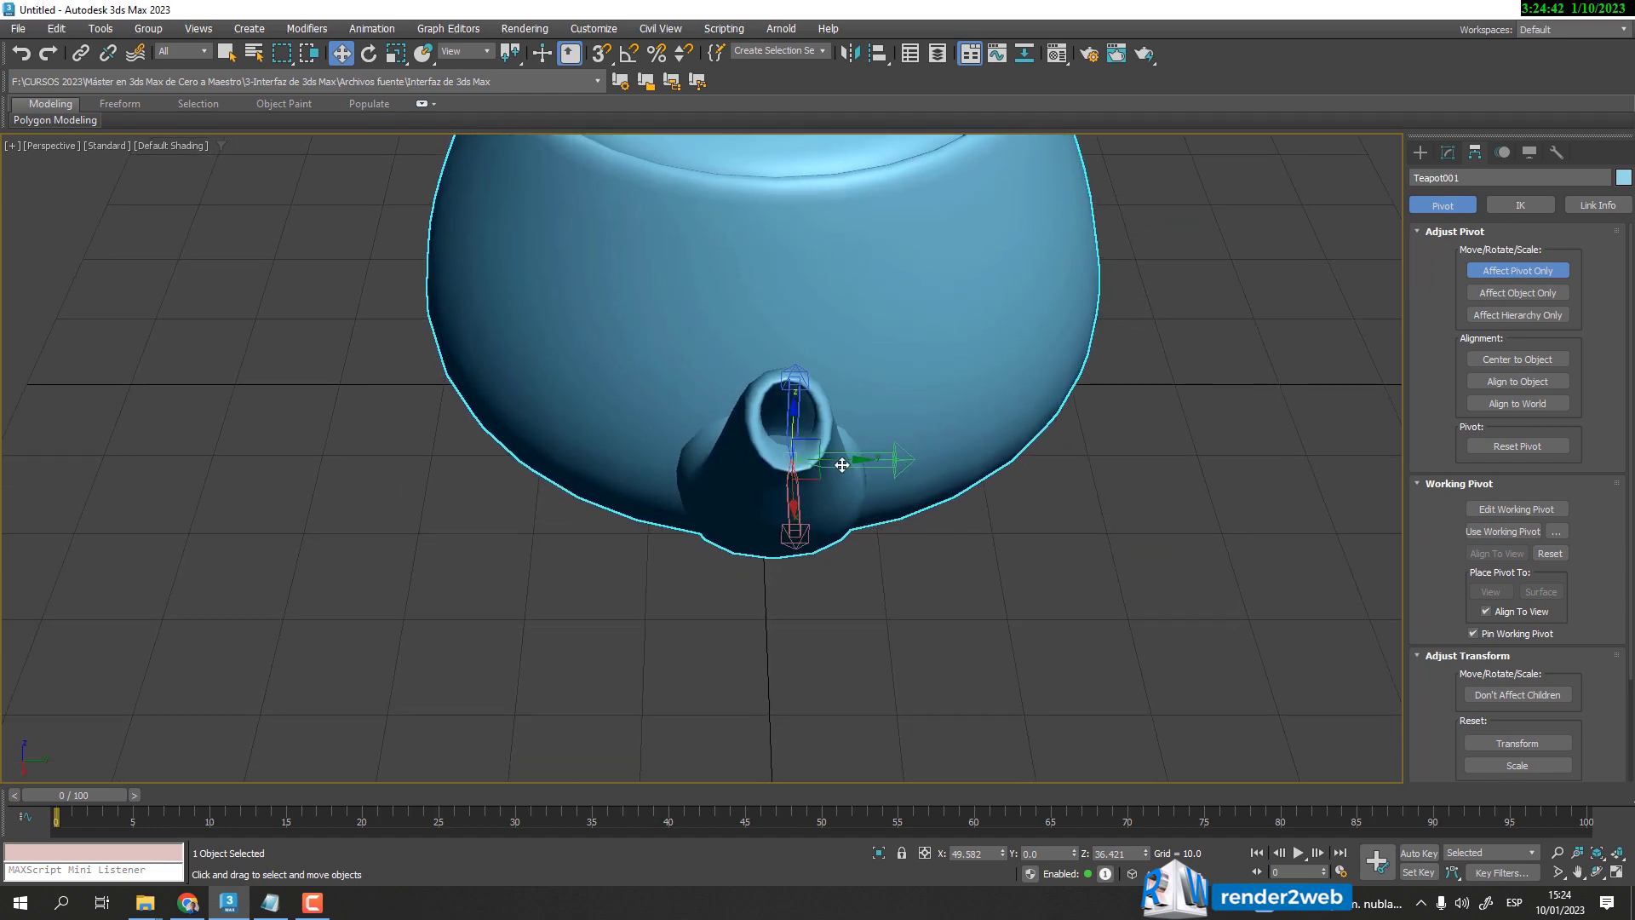
{"action": "left_click_drag", "start_coordinate": [841, 460], "coordinate": [832, 473]}
{"action": "middle_click_drag", "start_coordinate": [843, 617], "coordinate": [948, 581], "text": "alt"}
{"action": "middle_click_drag", "start_coordinate": [1011, 470], "coordinate": [693, 686]}
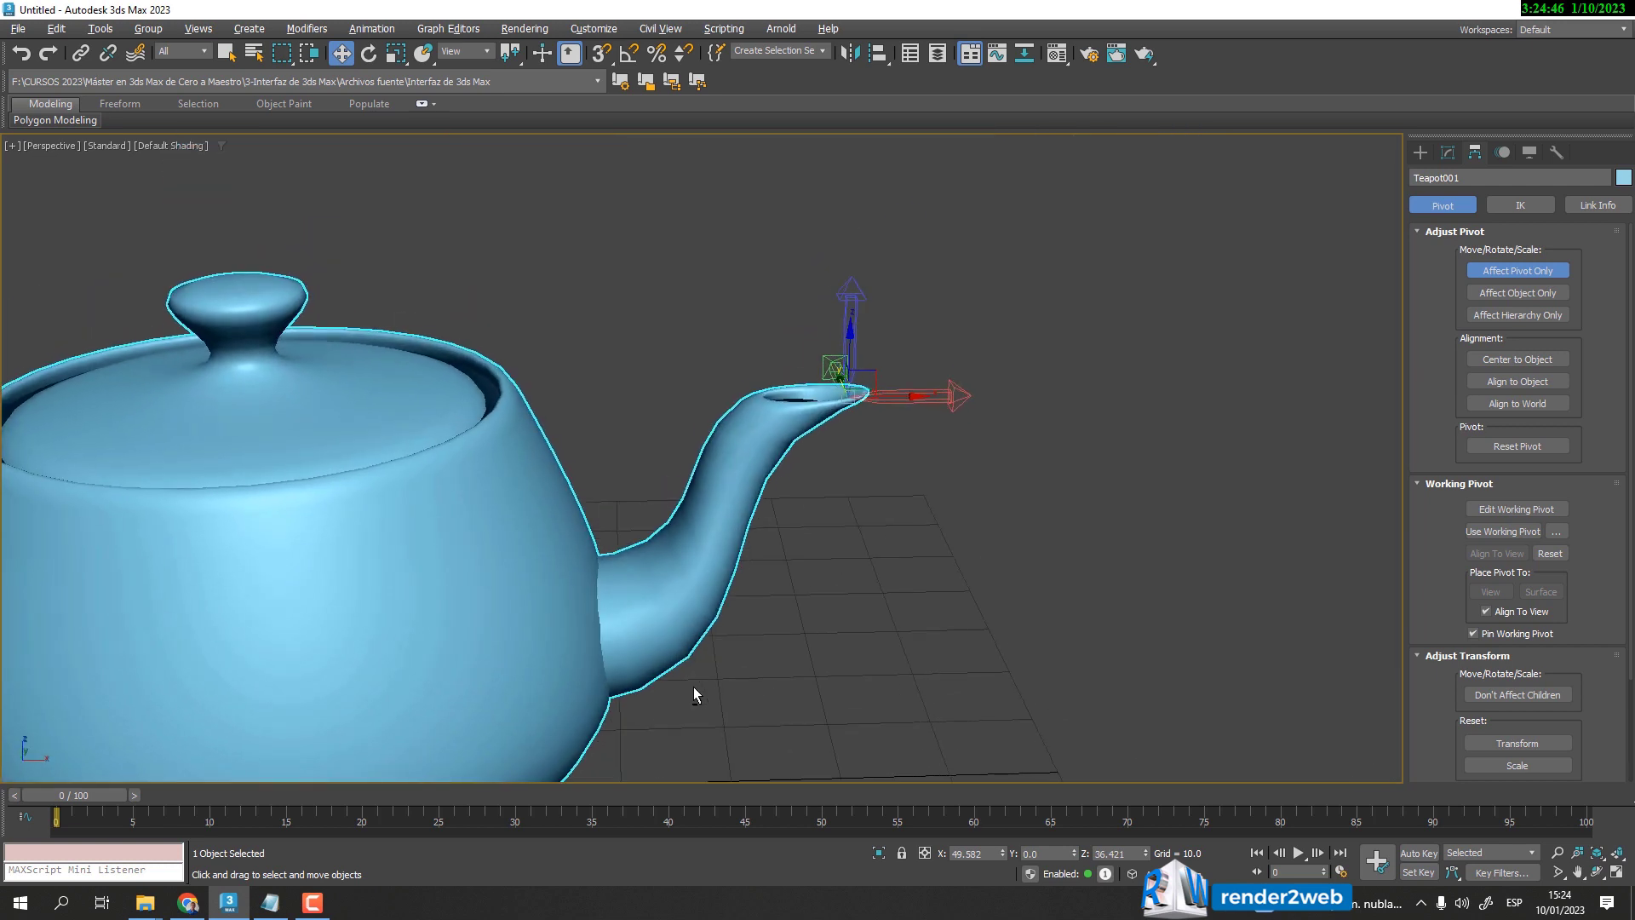
{"action": "left_click_drag", "start_coordinate": [891, 413], "coordinate": [922, 408]}
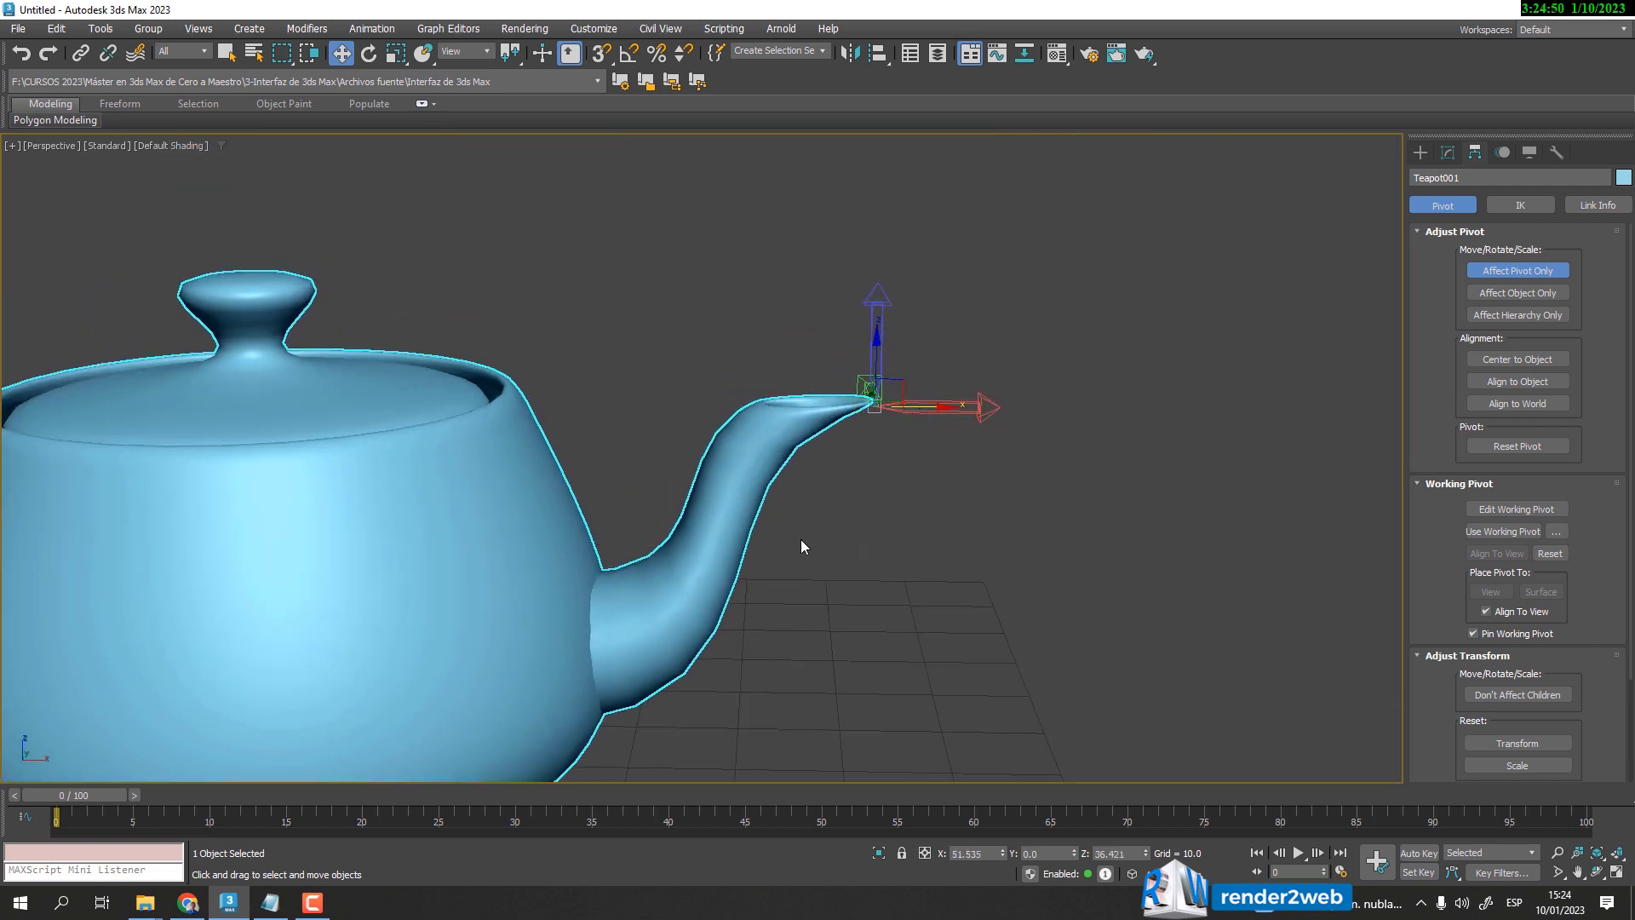
{"action": "left_click", "coordinate": [1499, 272]}
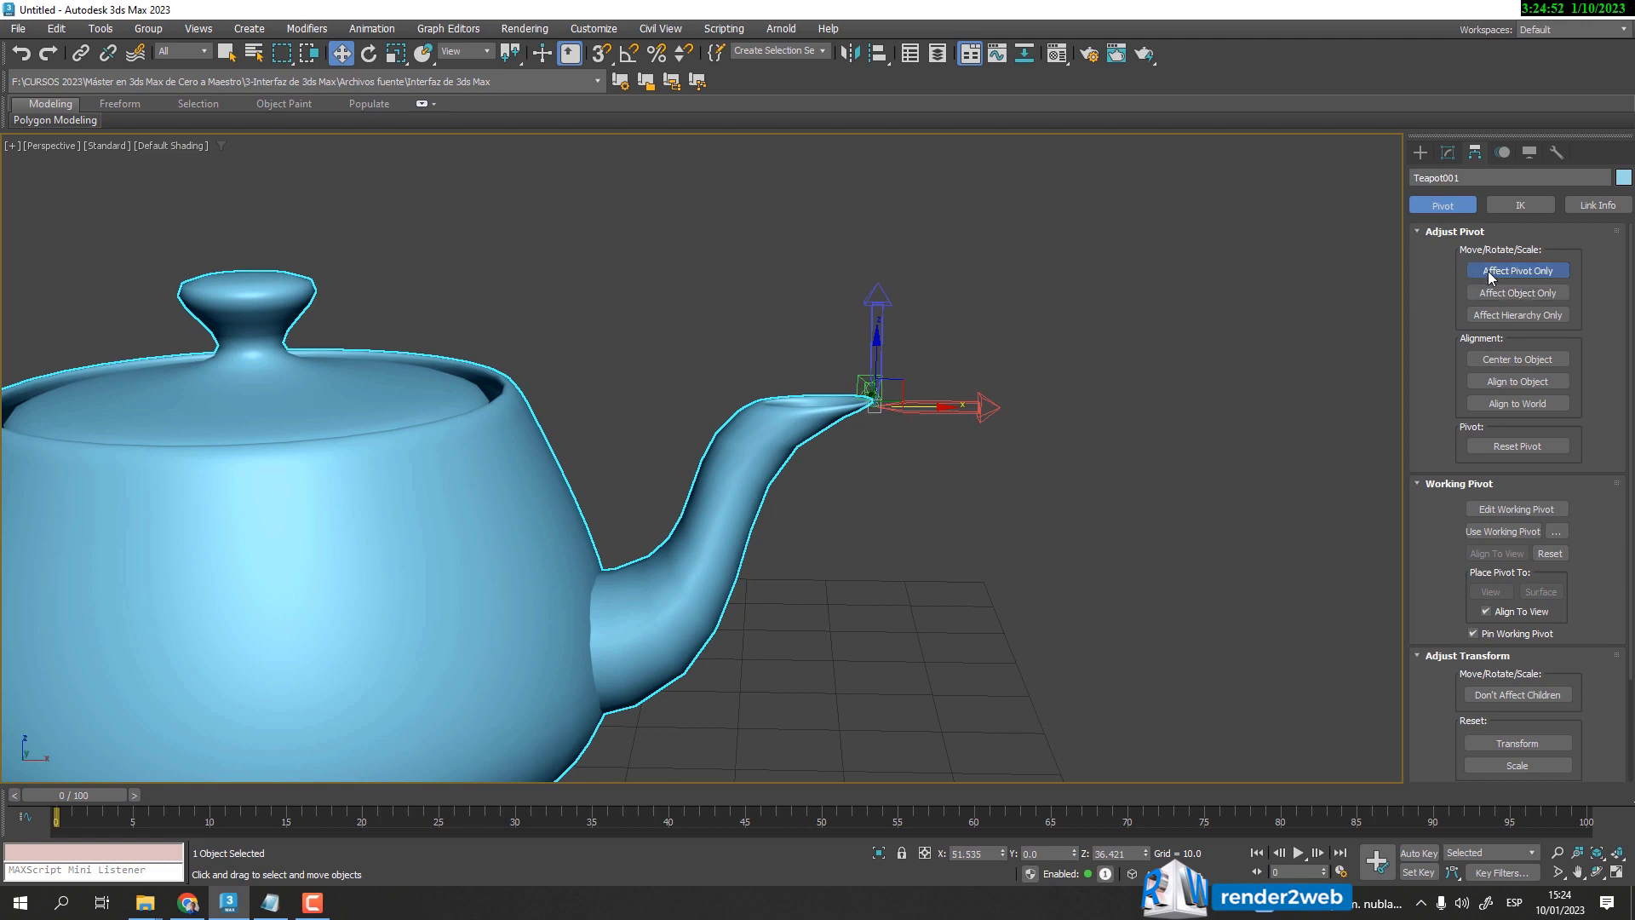
- Try rotating the teapot twice around the pivot at its spout tip, undoing each rotation
{"action": "scroll", "coordinate": [726, 542], "scroll_direction": "down", "scroll_amount": 5}
{"action": "middle_click_drag", "start_coordinate": [665, 594], "coordinate": [637, 427], "text": "alt"}
{"action": "left_click", "coordinate": [369, 53]}
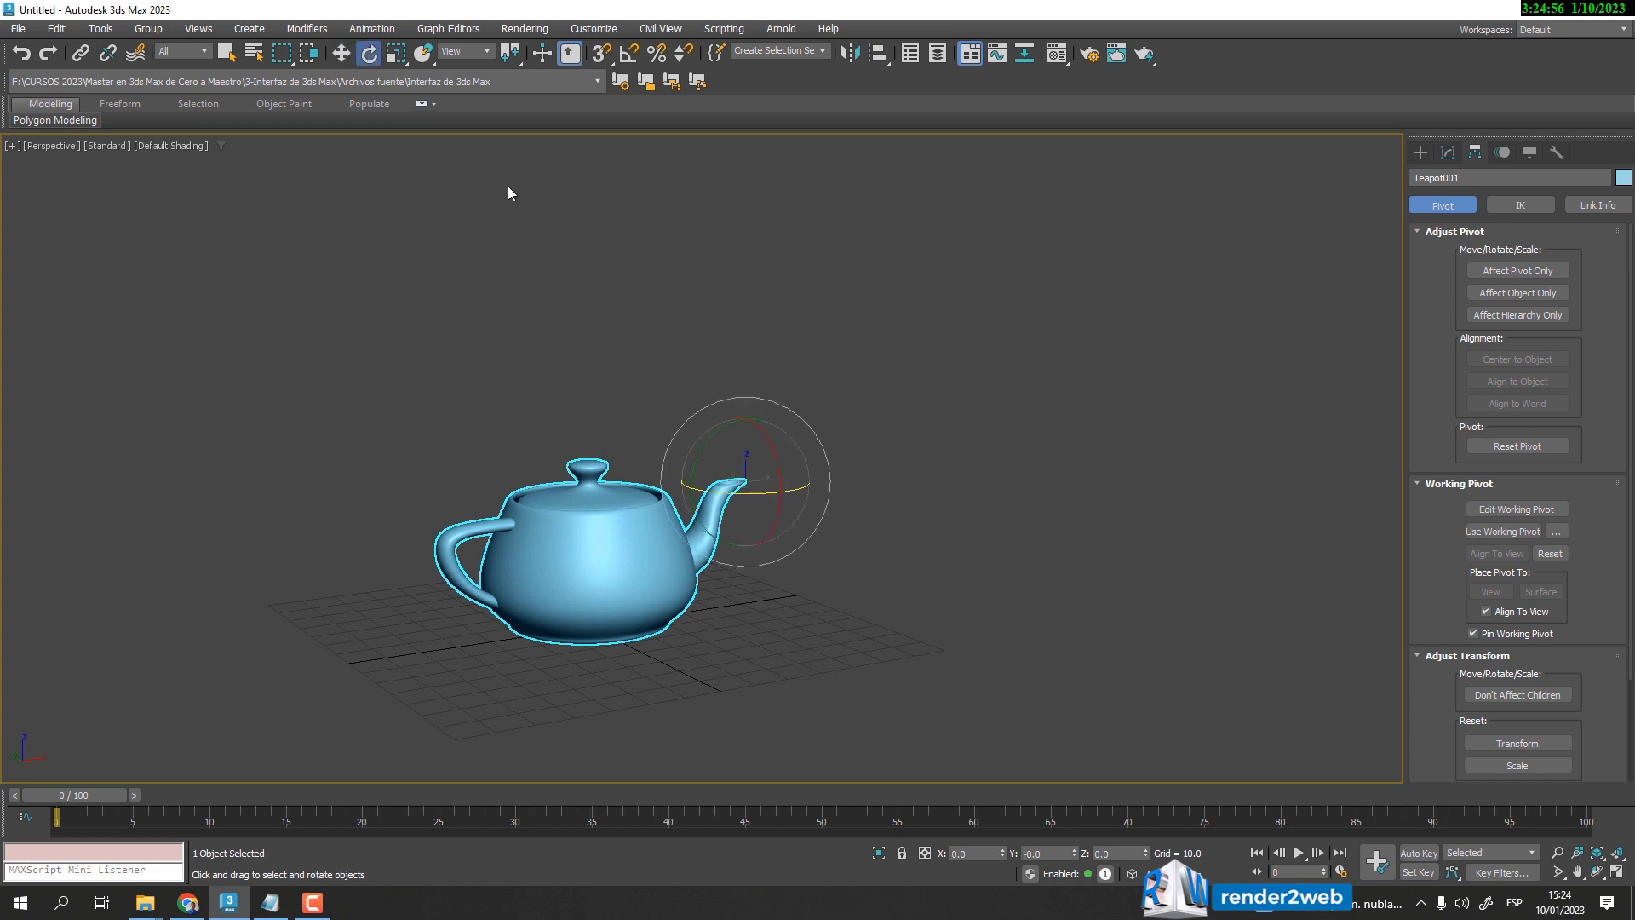
{"action": "middle_click_drag", "start_coordinate": [815, 494], "coordinate": [538, 608], "text": "alt"}
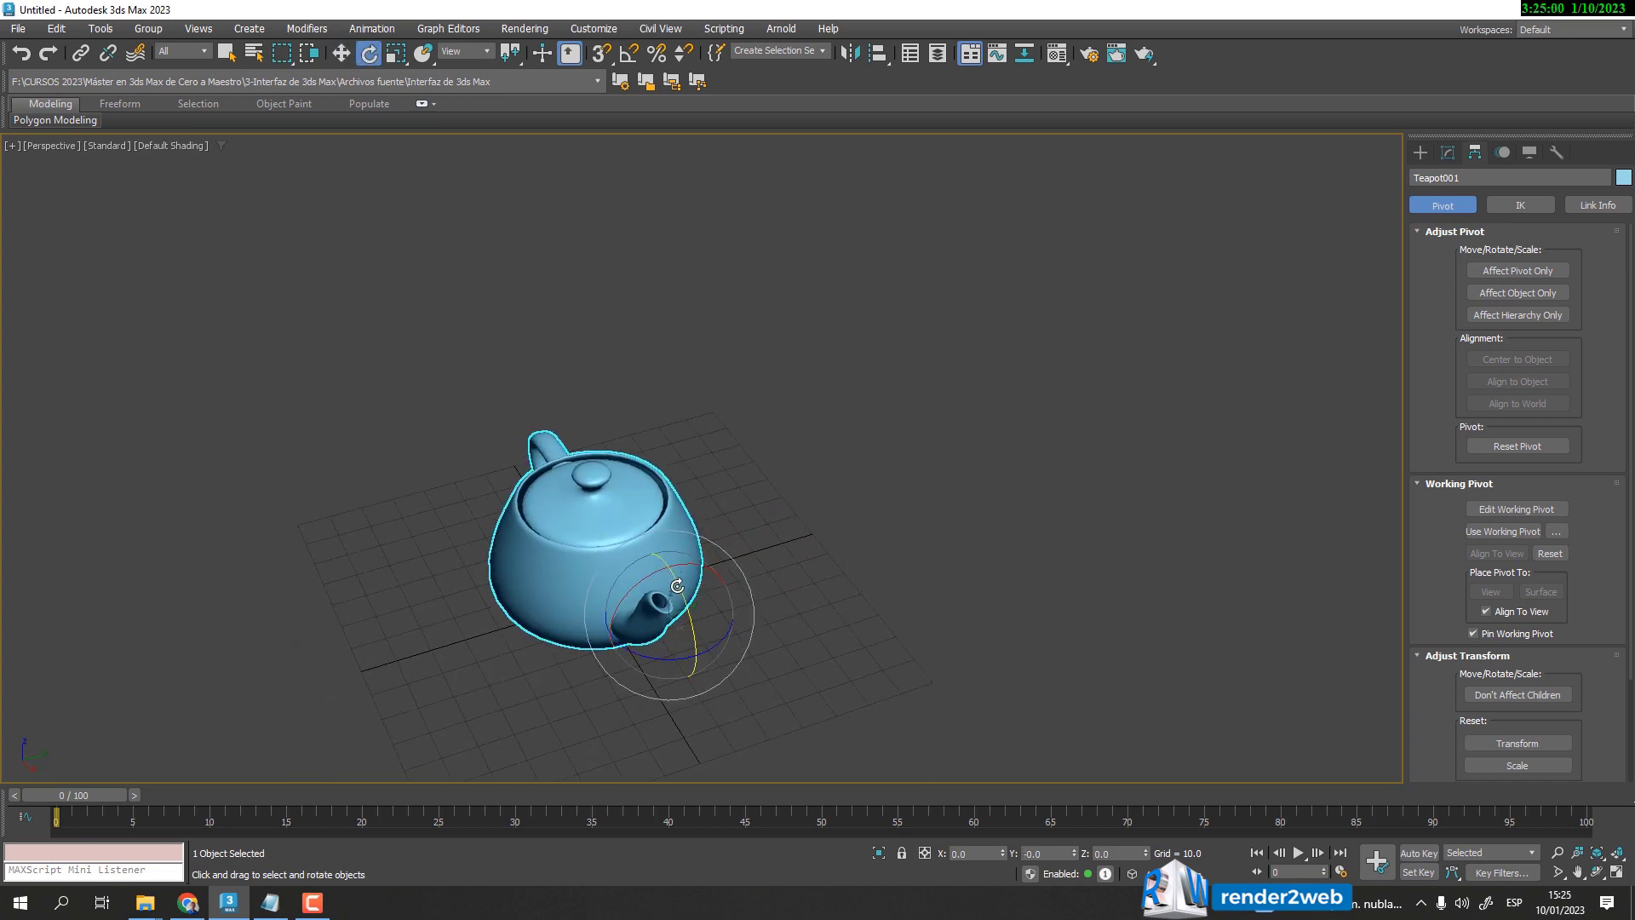
{"action": "left_click_drag", "start_coordinate": [677, 586], "coordinate": [701, 687]}
{"action": "middle_click_drag", "start_coordinate": [686, 712], "coordinate": [755, 661], "text": "alt"}
{"action": "key", "text": "ctrl+z"}
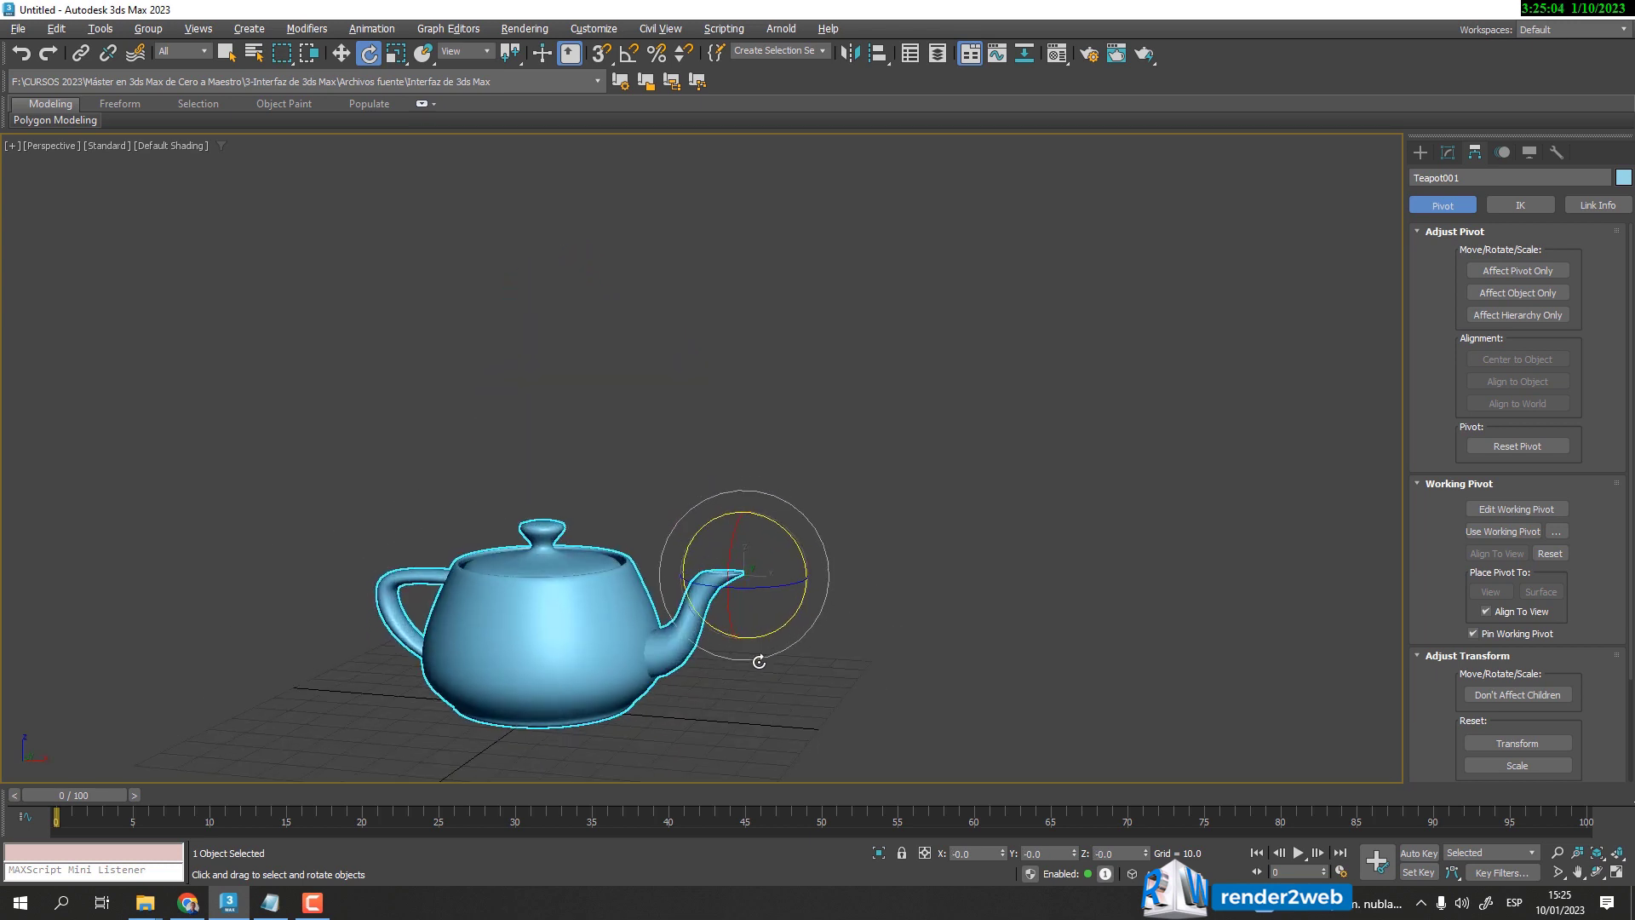
{"action": "middle_click_drag", "start_coordinate": [595, 620], "coordinate": [623, 504], "text": "alt"}
{"action": "middle_click_drag", "start_coordinate": [761, 601], "coordinate": [767, 574], "text": "alt"}
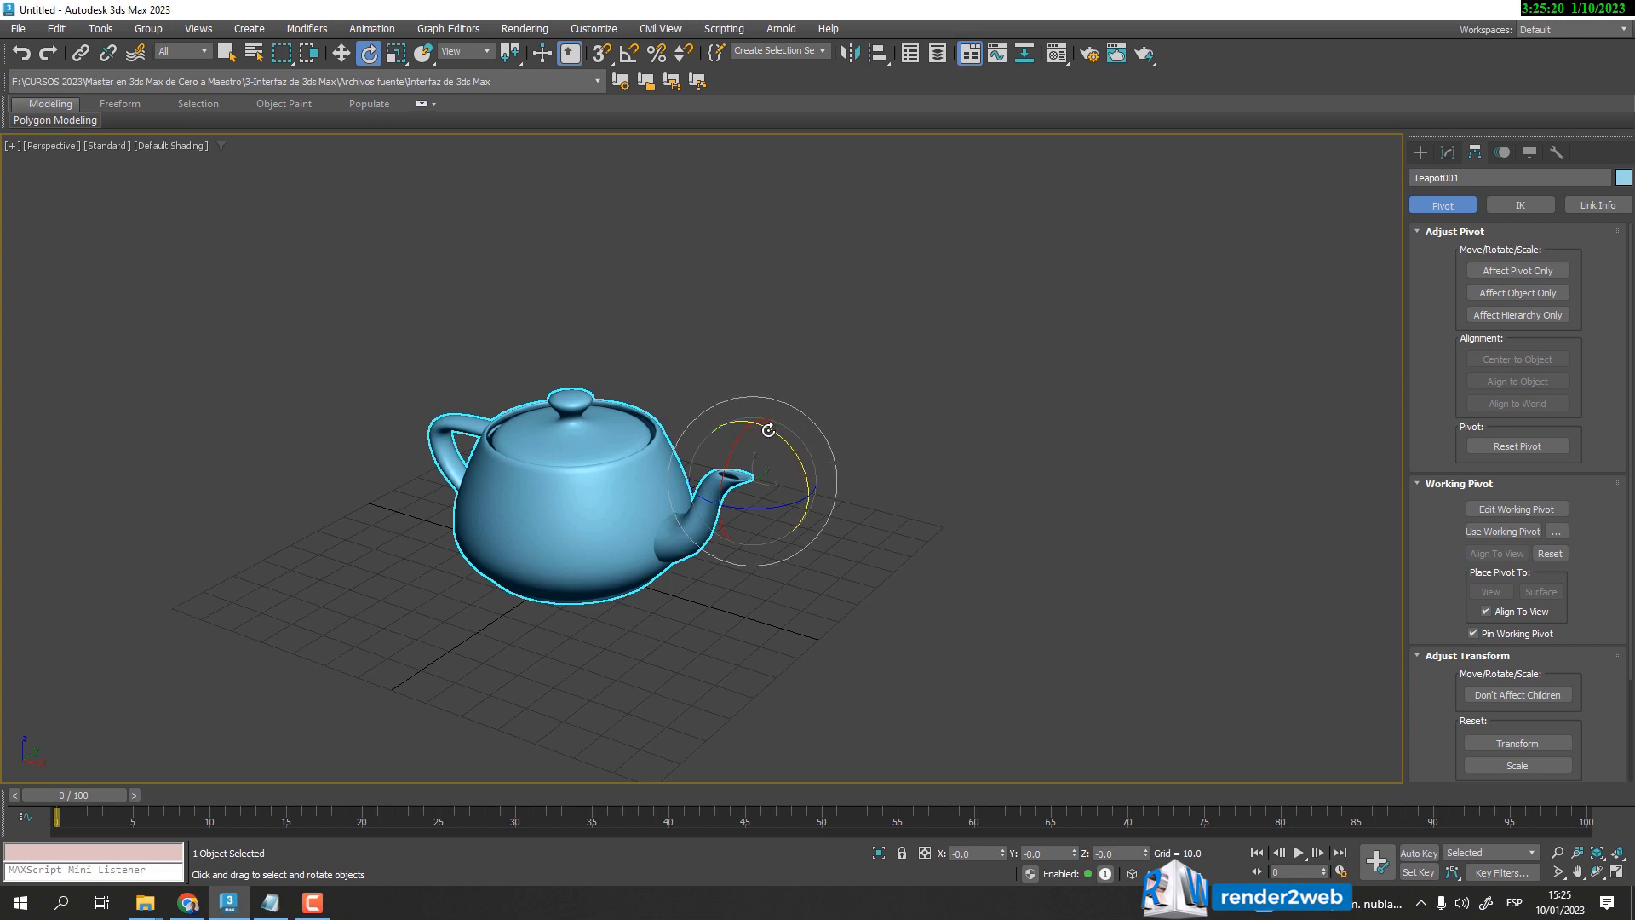
{"action": "left_click_drag", "start_coordinate": [769, 430], "coordinate": [840, 564]}
{"action": "key", "text": "ctrl+z"}
{"action": "middle_click_drag", "start_coordinate": [700, 554], "coordinate": [791, 460], "text": "alt"}
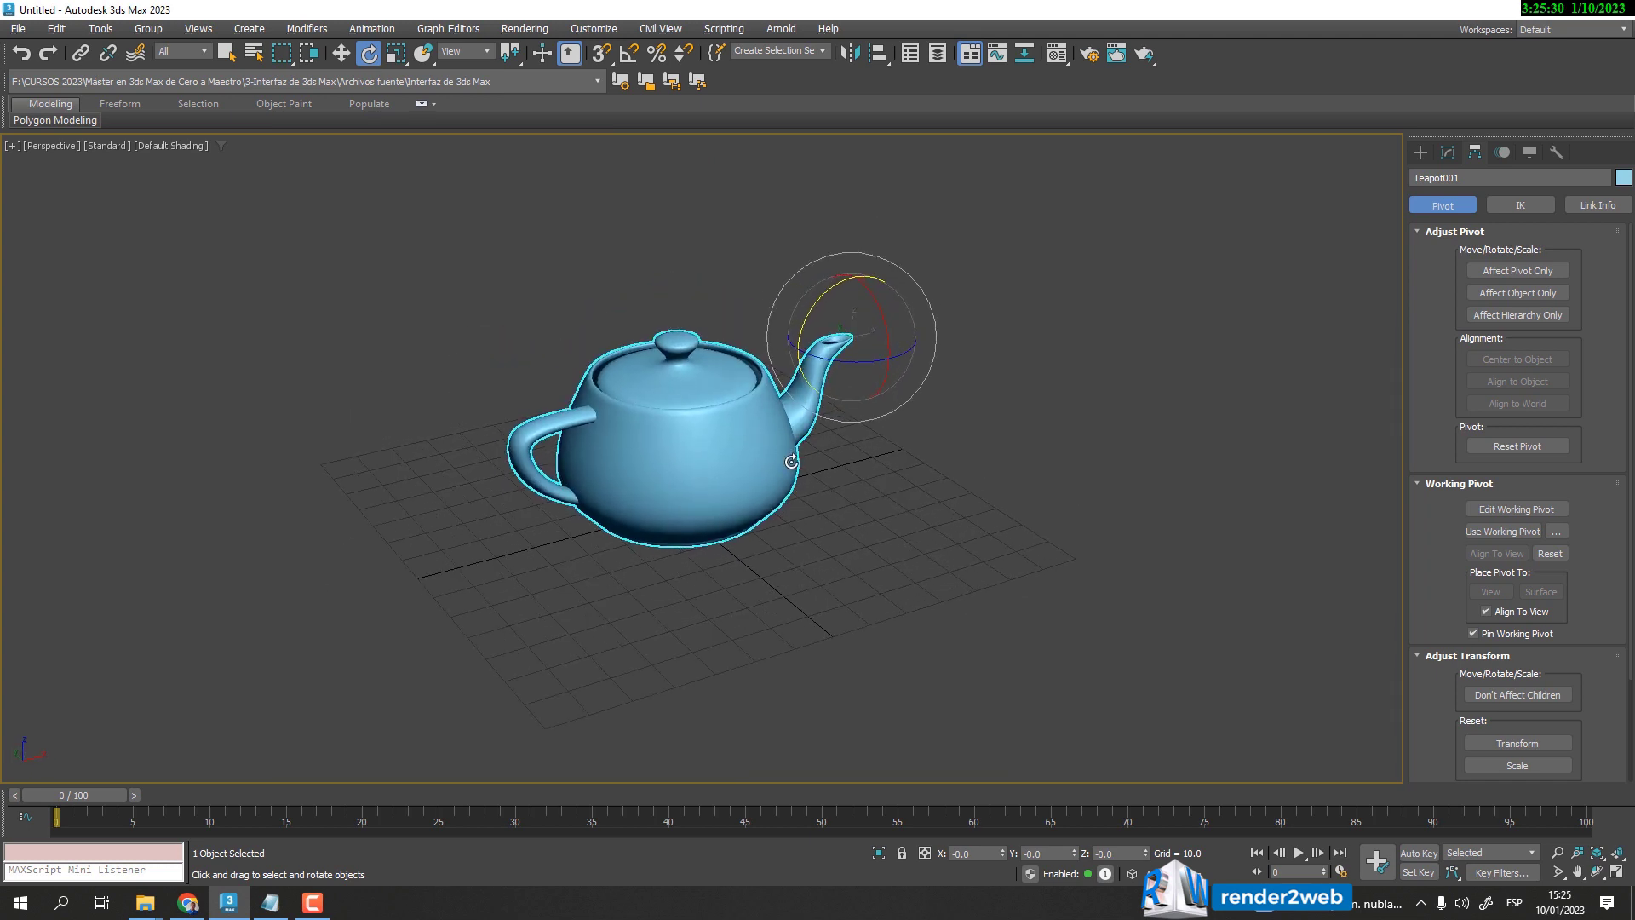
- Try scaling the teapot to about 166 from the spout-tip pivot with Affect Pivot Only enabled, and undo the scaling
{"action": "left_click", "coordinate": [342, 55]}
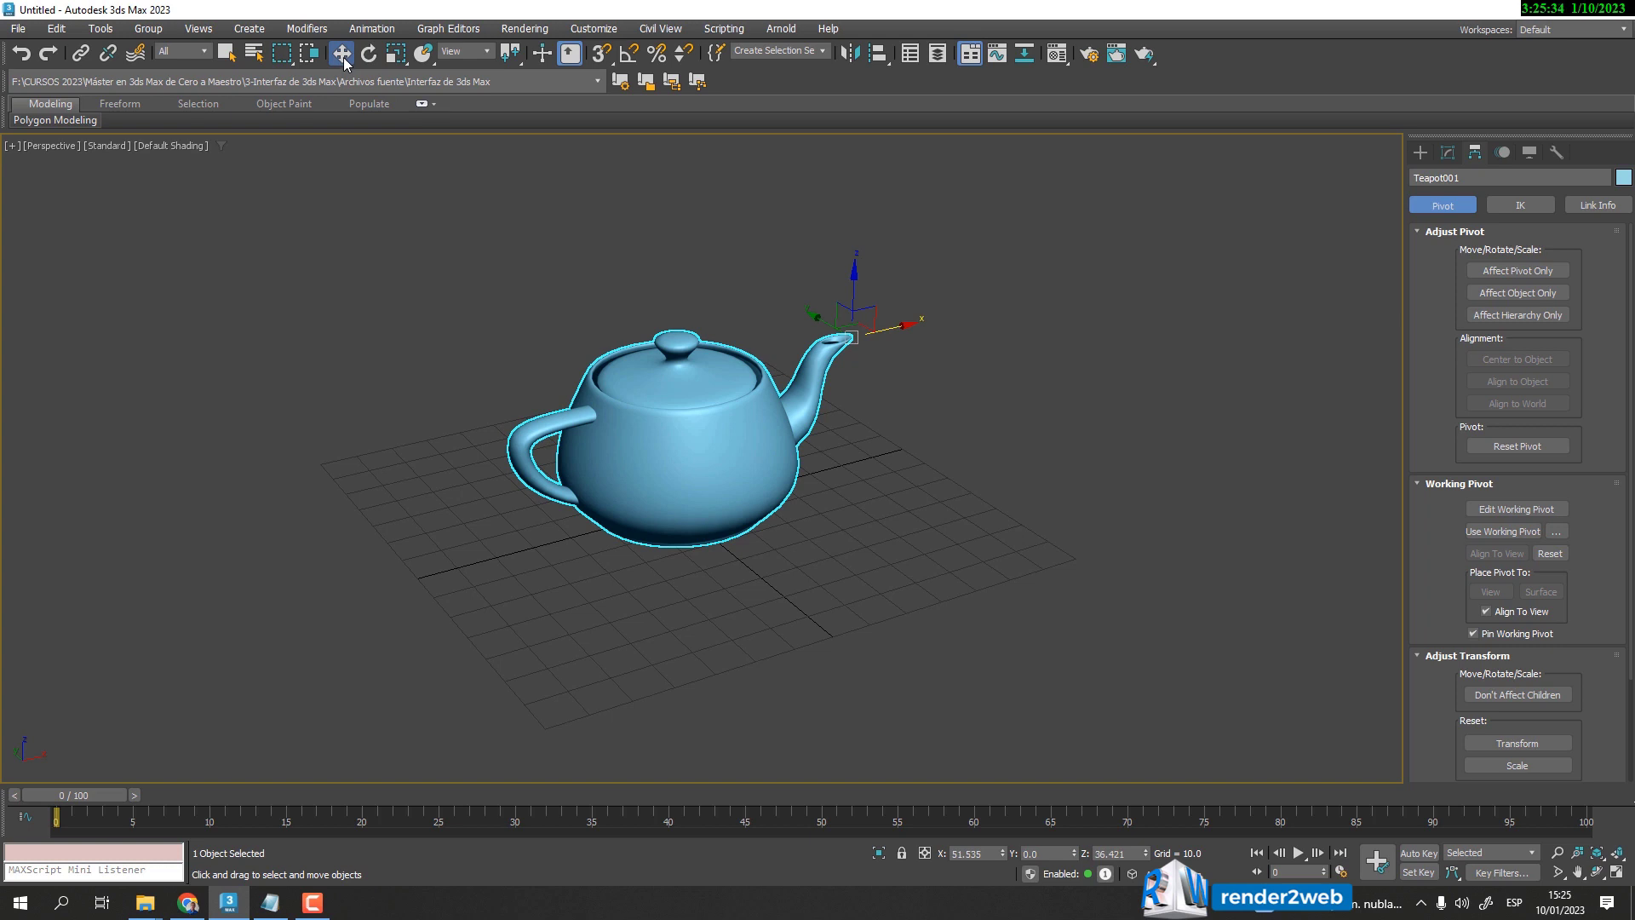
{"action": "left_click", "coordinate": [369, 54]}
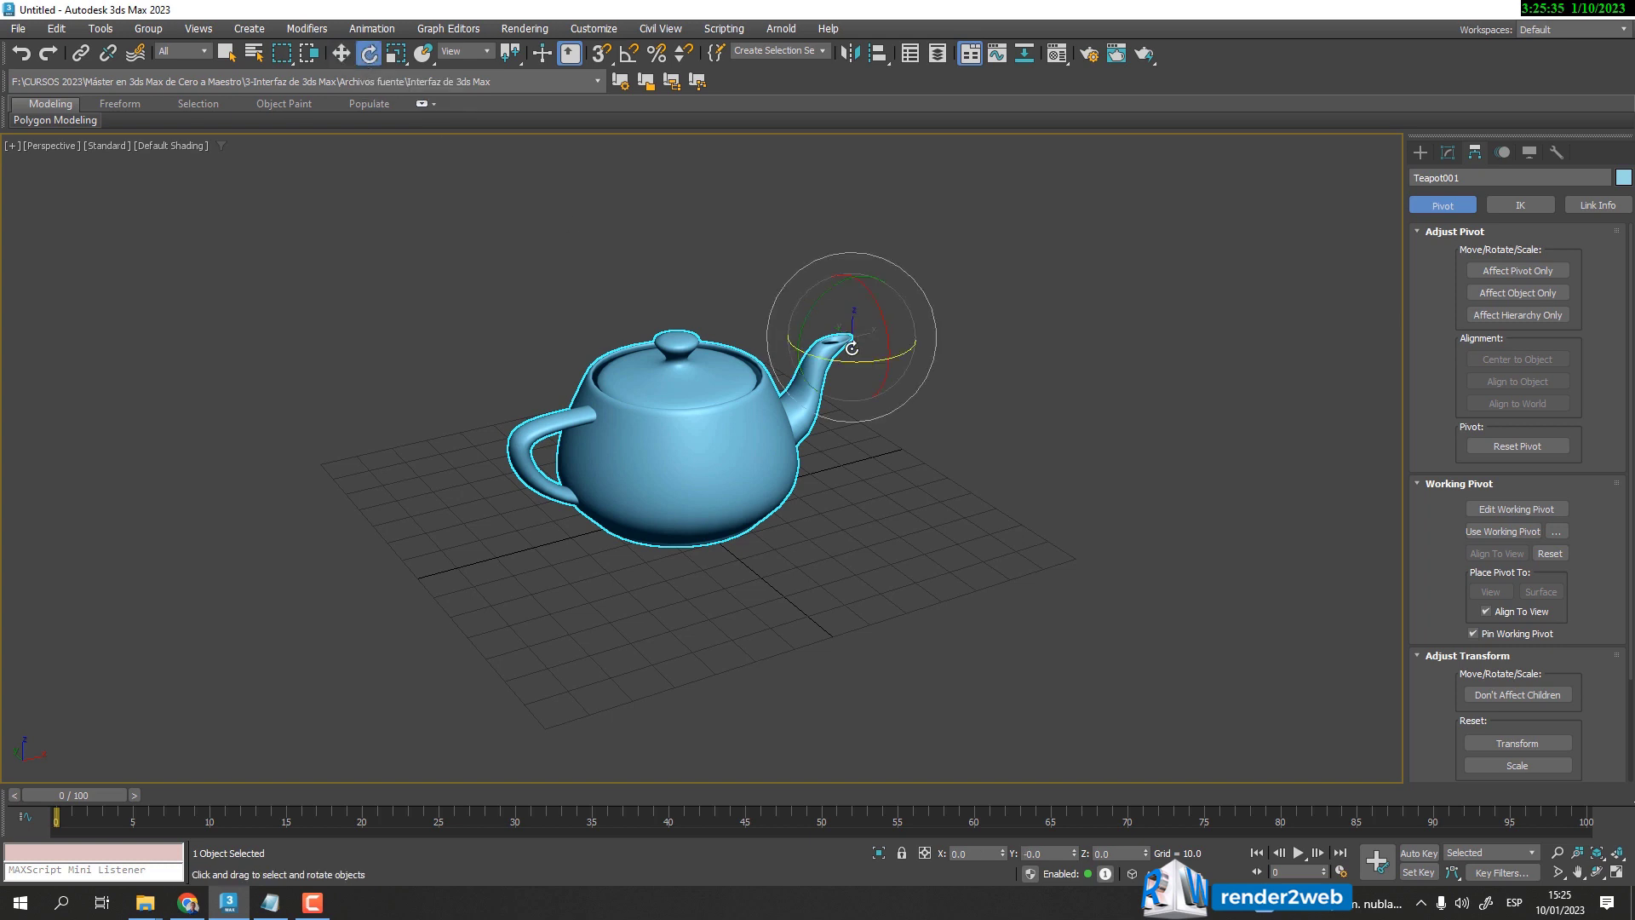
{"action": "left_click", "coordinate": [394, 56]}
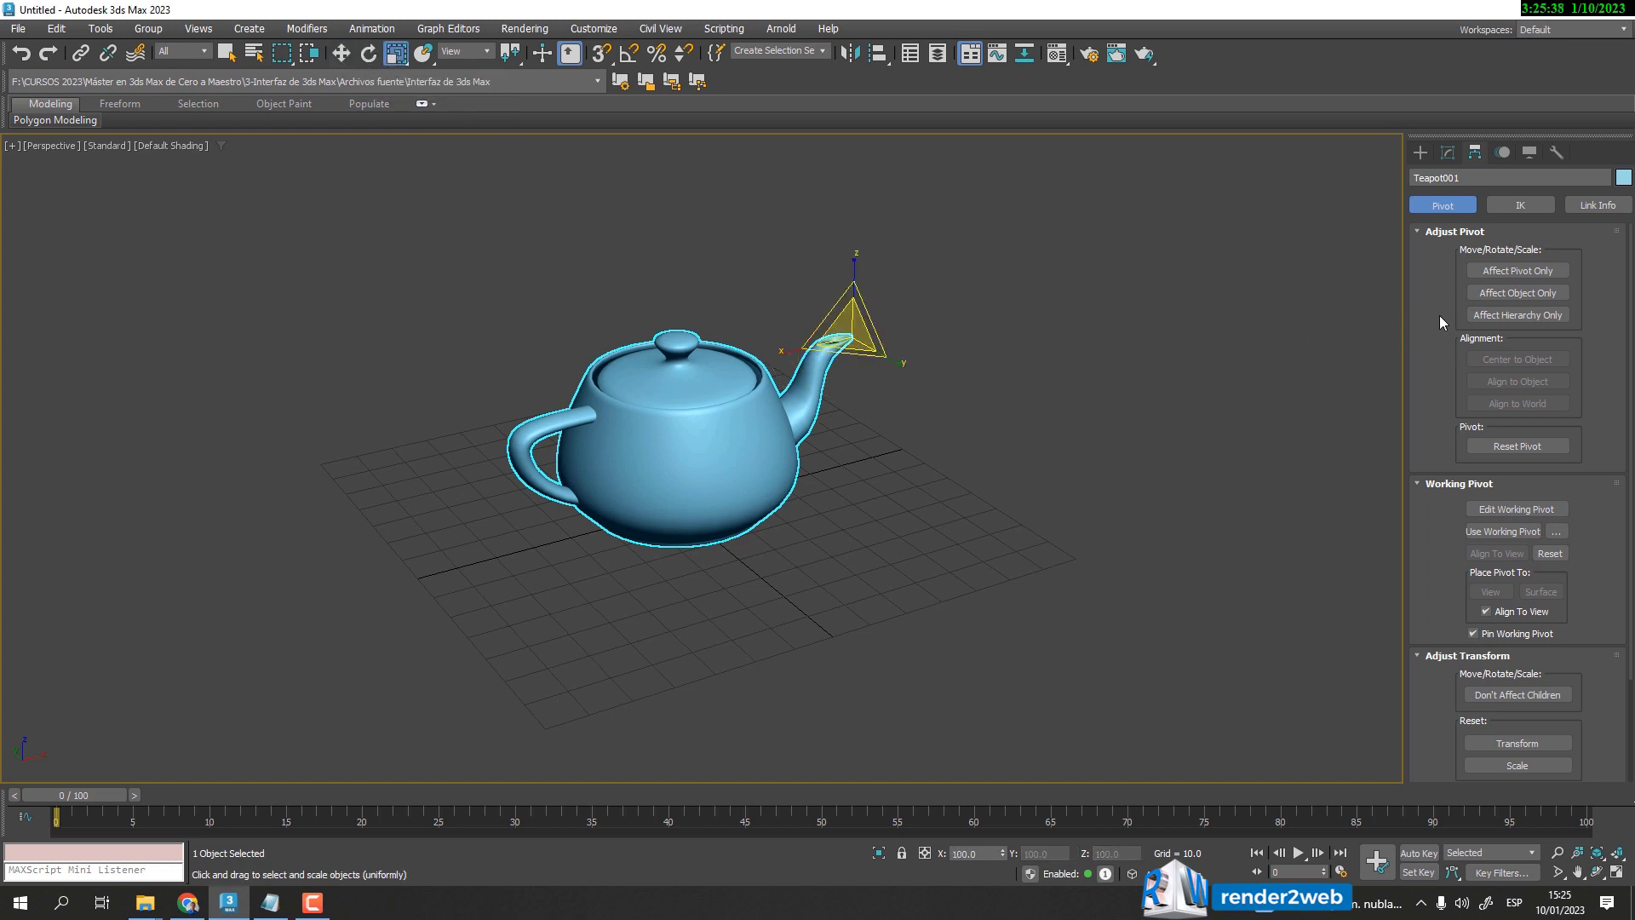
{"action": "left_click", "coordinate": [1517, 271]}
{"action": "scroll", "coordinate": [848, 350], "scroll_direction": "up", "scroll_amount": 5}
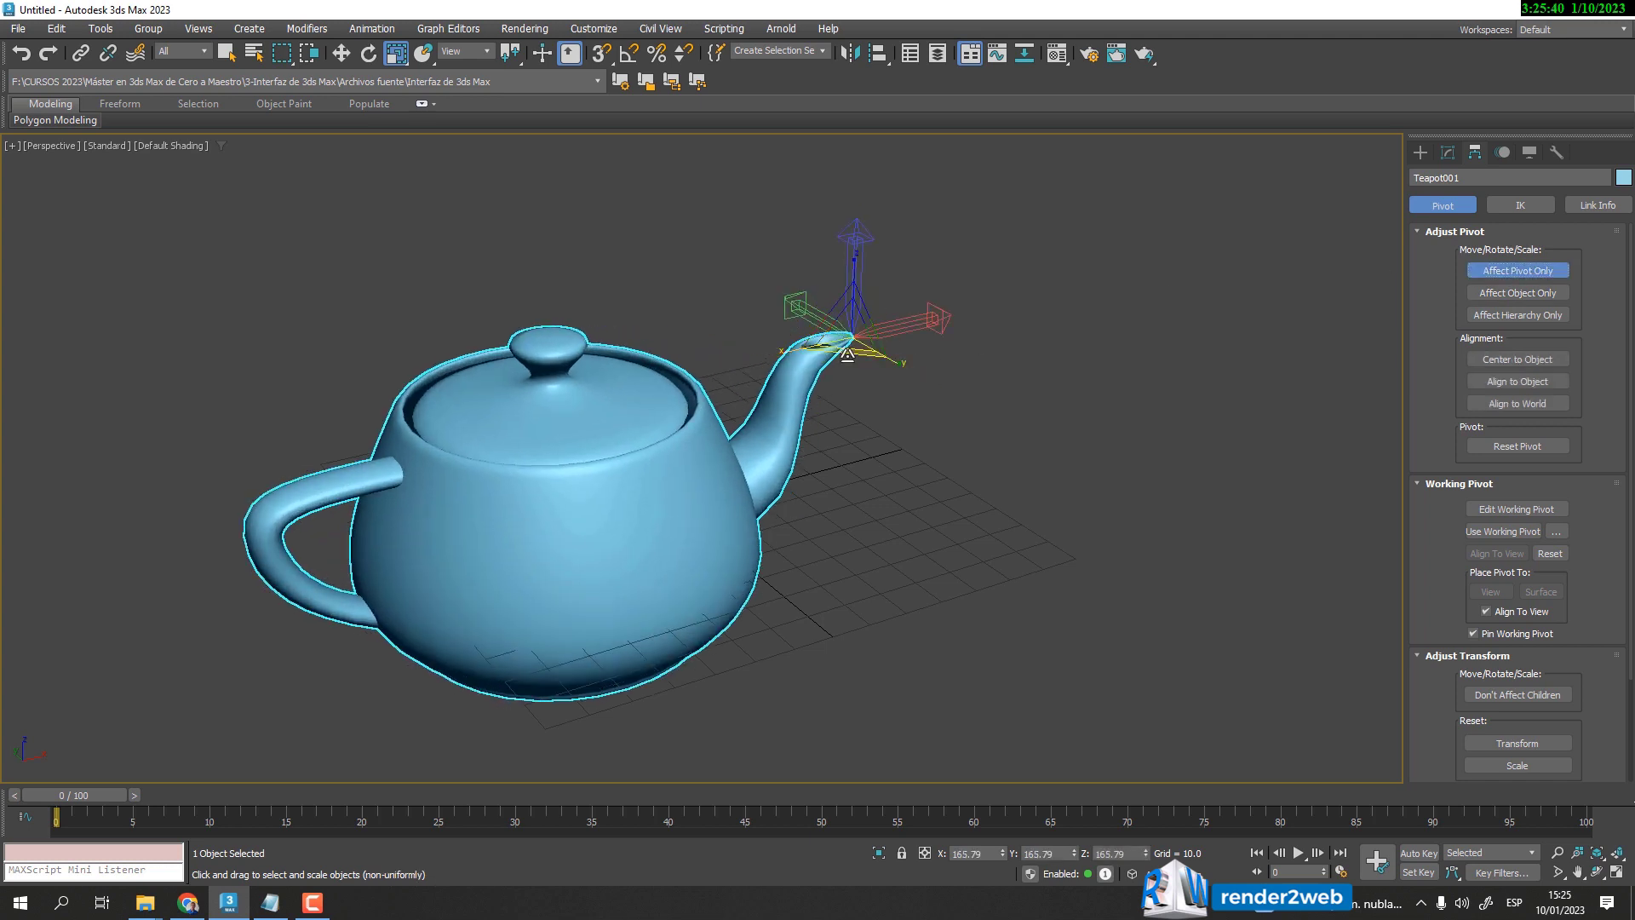
{"action": "key", "text": "ctrl+z"}
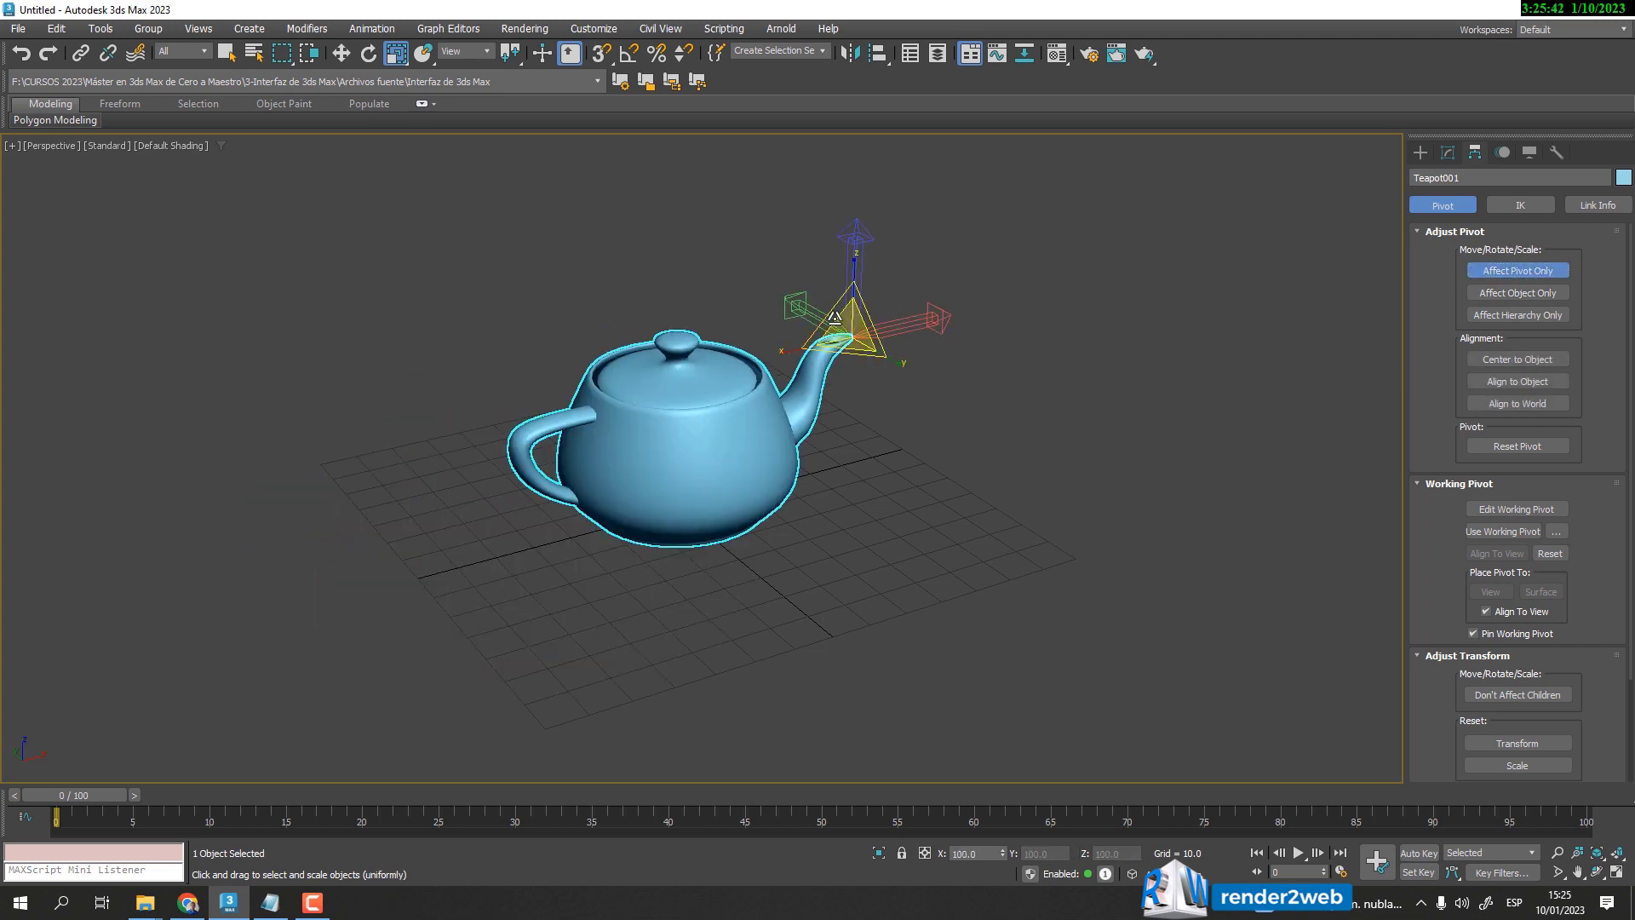
- Center the teapot's pivot to the object with Affect Pivot Only active and the Move tool selected
{"action": "left_click", "coordinate": [361, 58]}
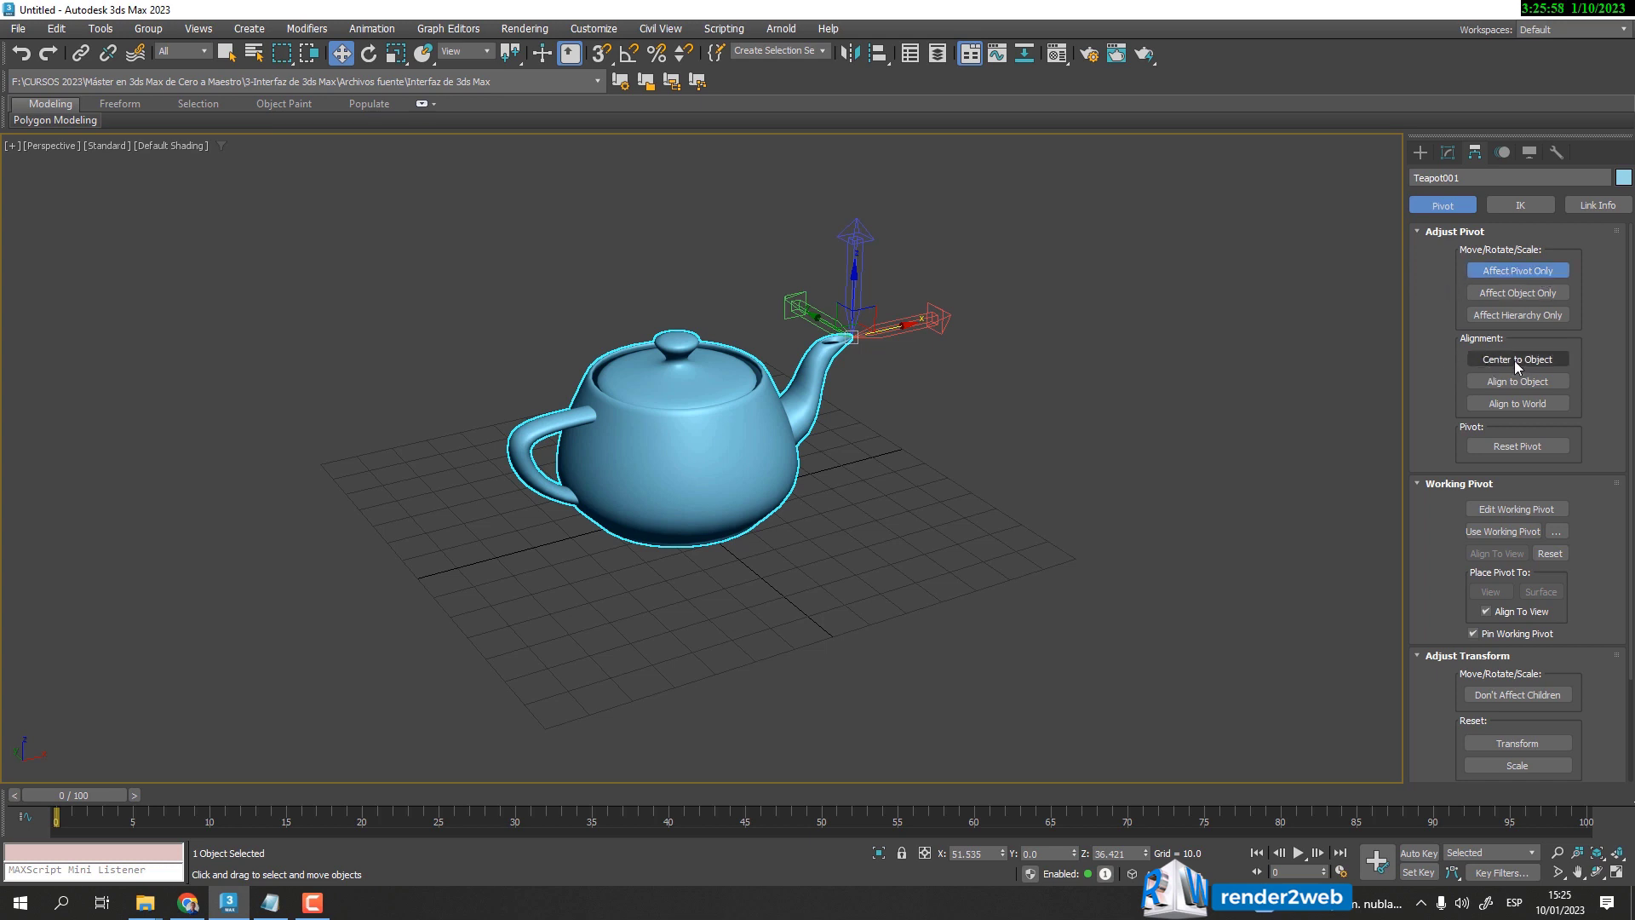
{"action": "left_click", "coordinate": [1525, 385]}
{"action": "left_click", "coordinate": [1530, 293]}
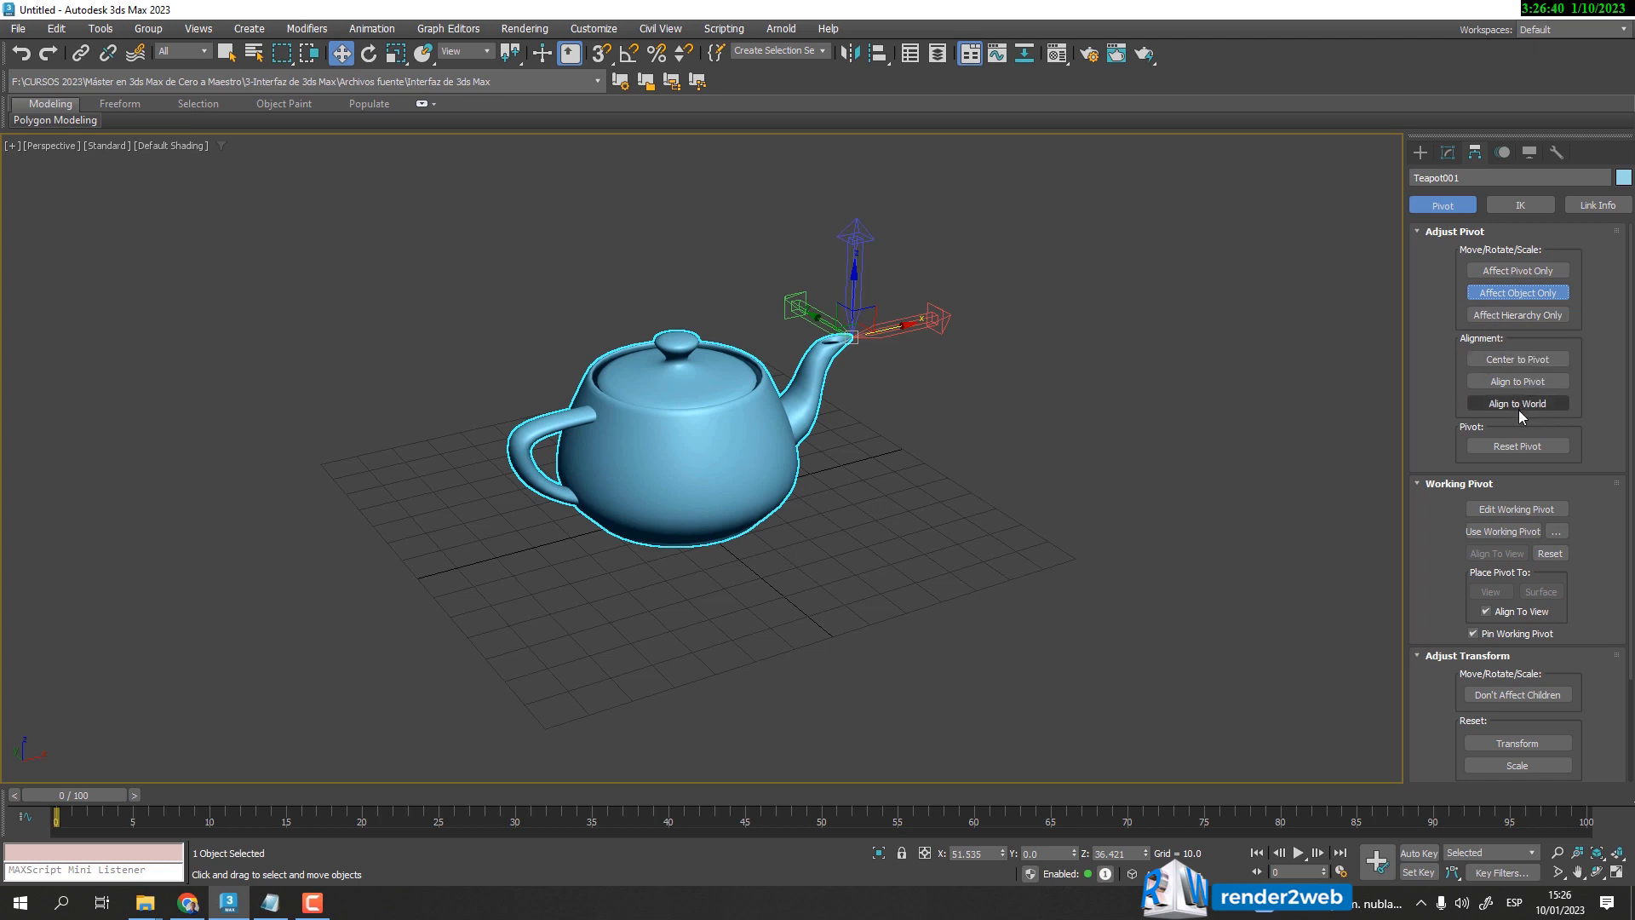
{"action": "left_click", "coordinate": [1516, 272]}
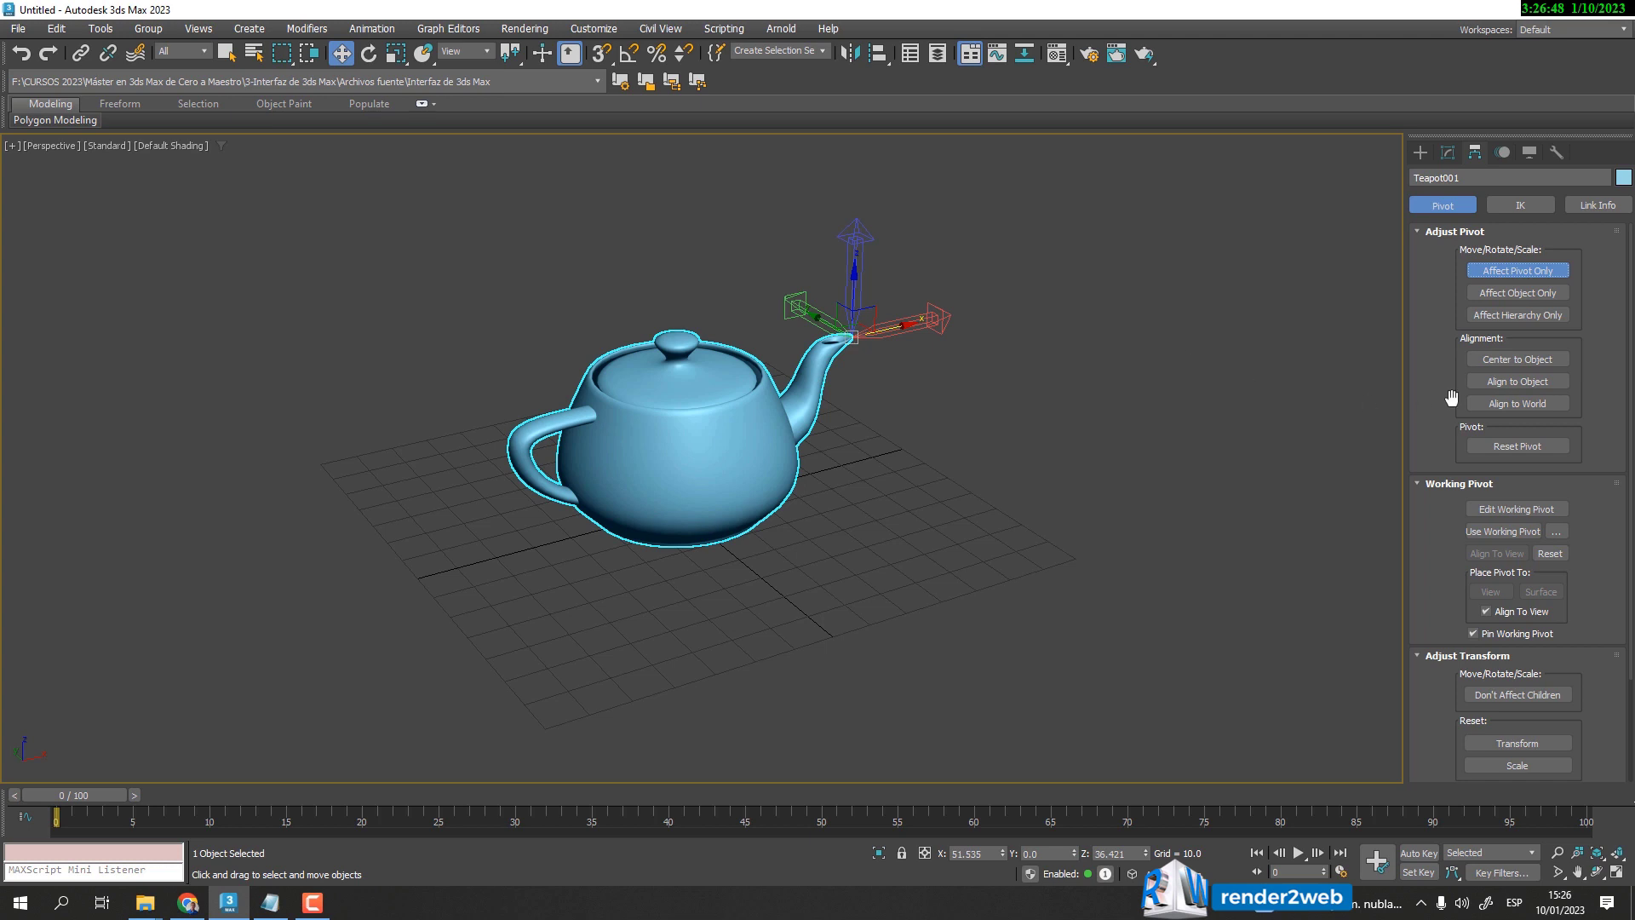
{"action": "left_click", "coordinate": [1504, 363]}
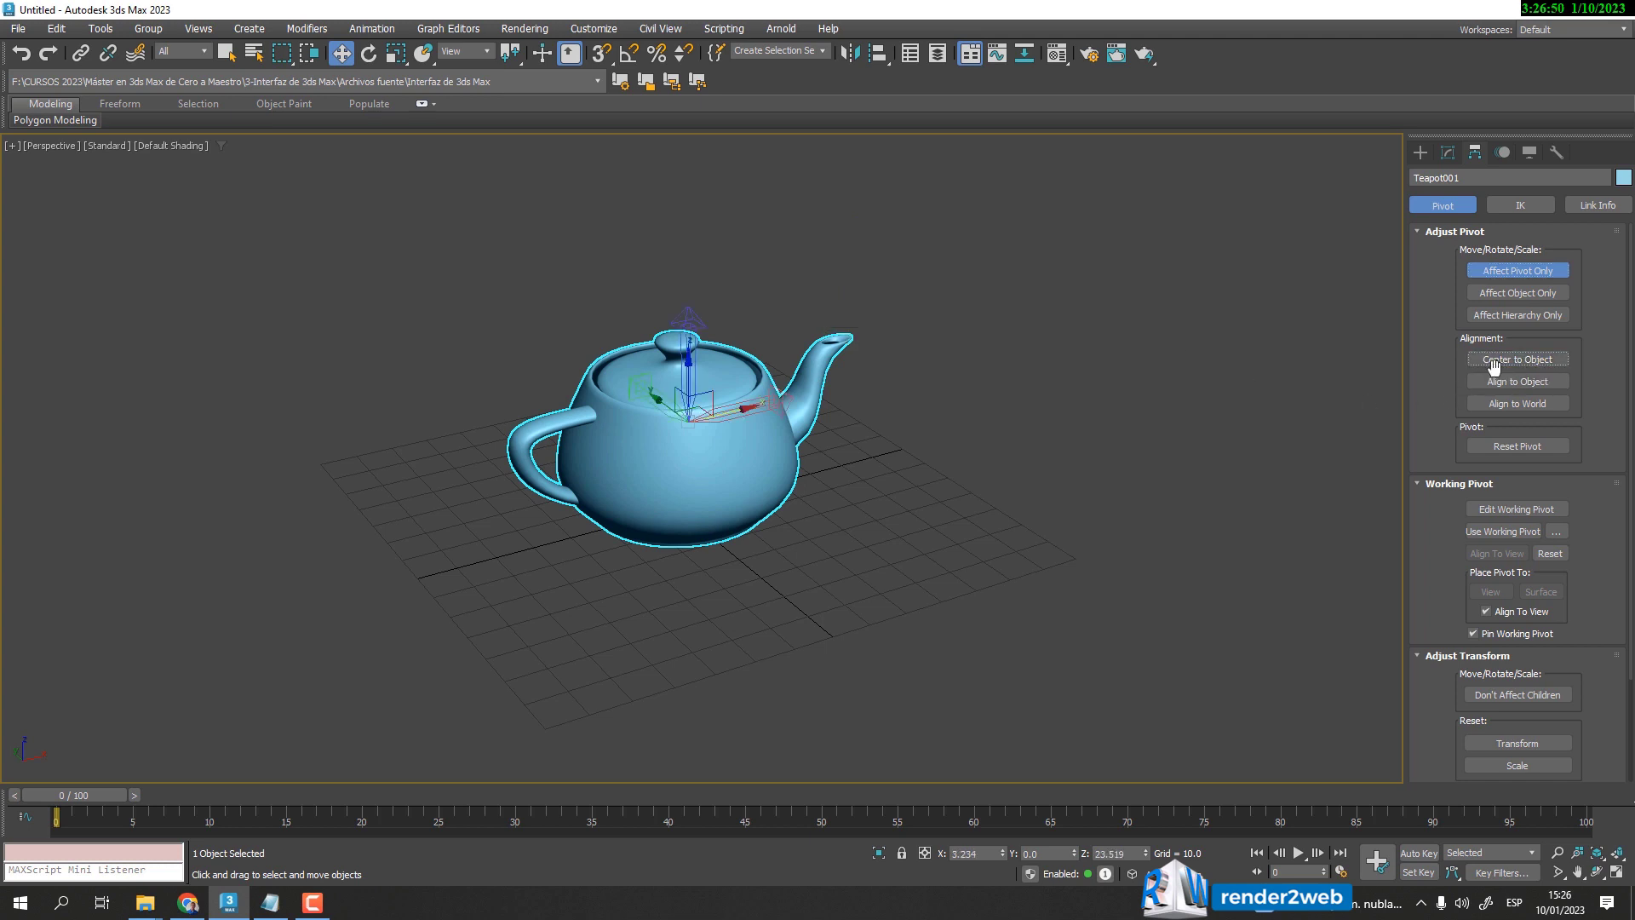
{"action": "mouse_move", "coordinate": [708, 486]}
{"action": "middle_mouse_down", "text": "alt"}
{"action": "mouse_move", "coordinate": [909, 452]}
{"action": "mouse_move", "coordinate": [883, 431]}
{"action": "mouse_move", "coordinate": [767, 459]}
{"action": "mouse_move", "coordinate": [730, 492]}
{"action": "middle_mouse_up", "text": "alt"}
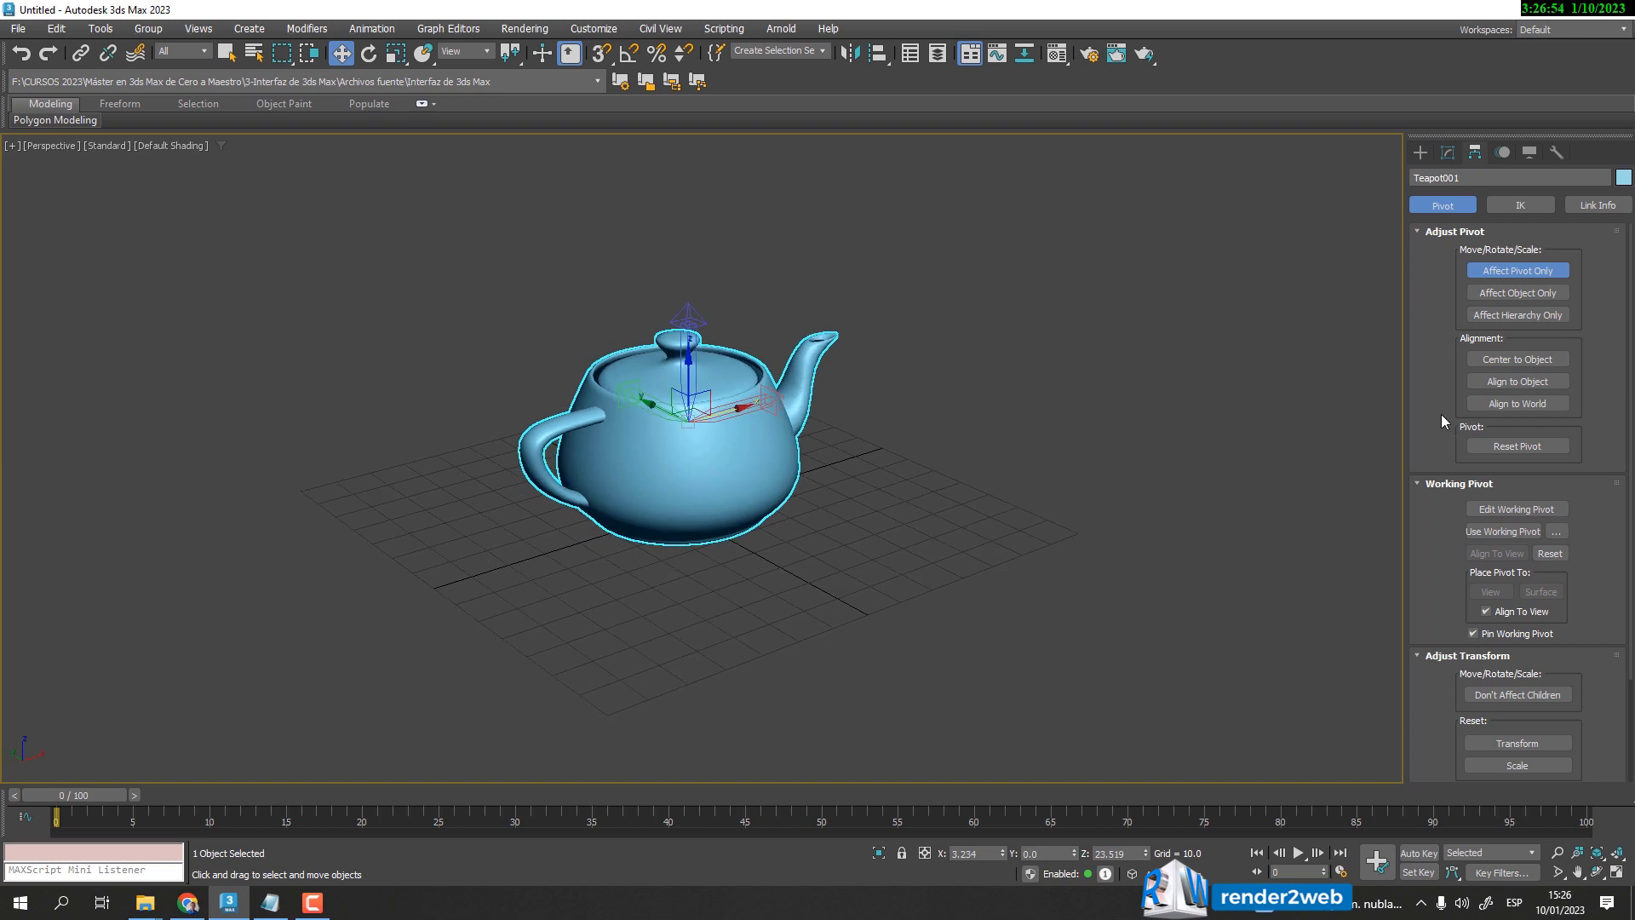
- Move only the teapot's pivot along X to about 100, well beyond the spout, and leave pivot editing
{"action": "left_click", "coordinate": [1518, 381]}
{"action": "left_click_drag", "start_coordinate": [724, 410], "coordinate": [1041, 331]}
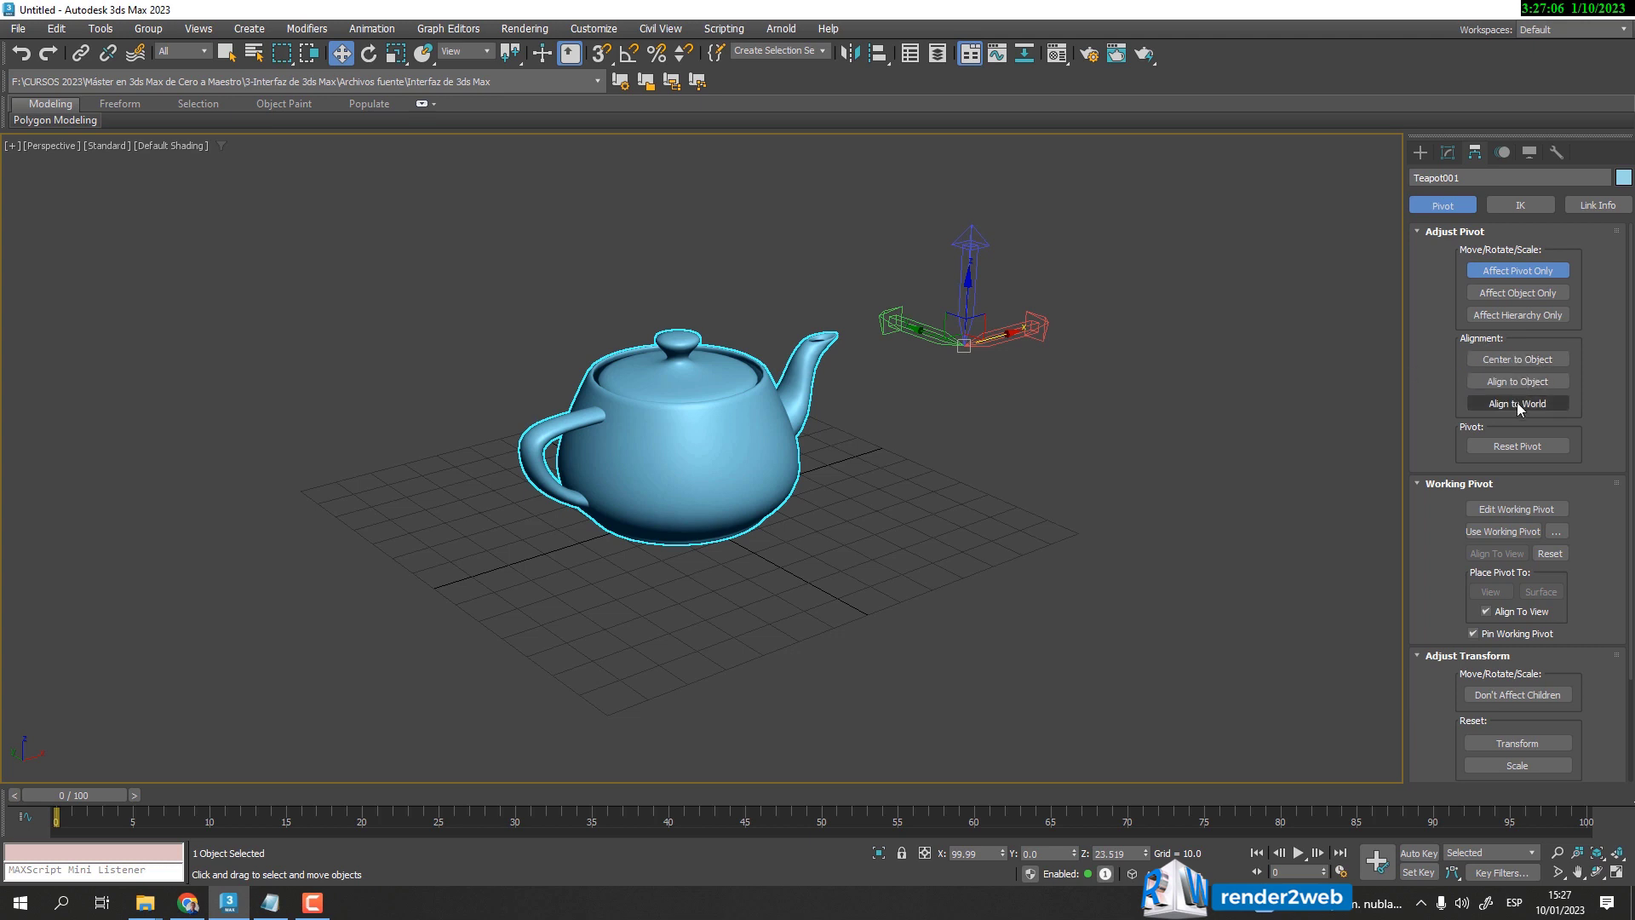
{"action": "middle_click_drag", "start_coordinate": [804, 552], "coordinate": [699, 606], "text": "alt"}
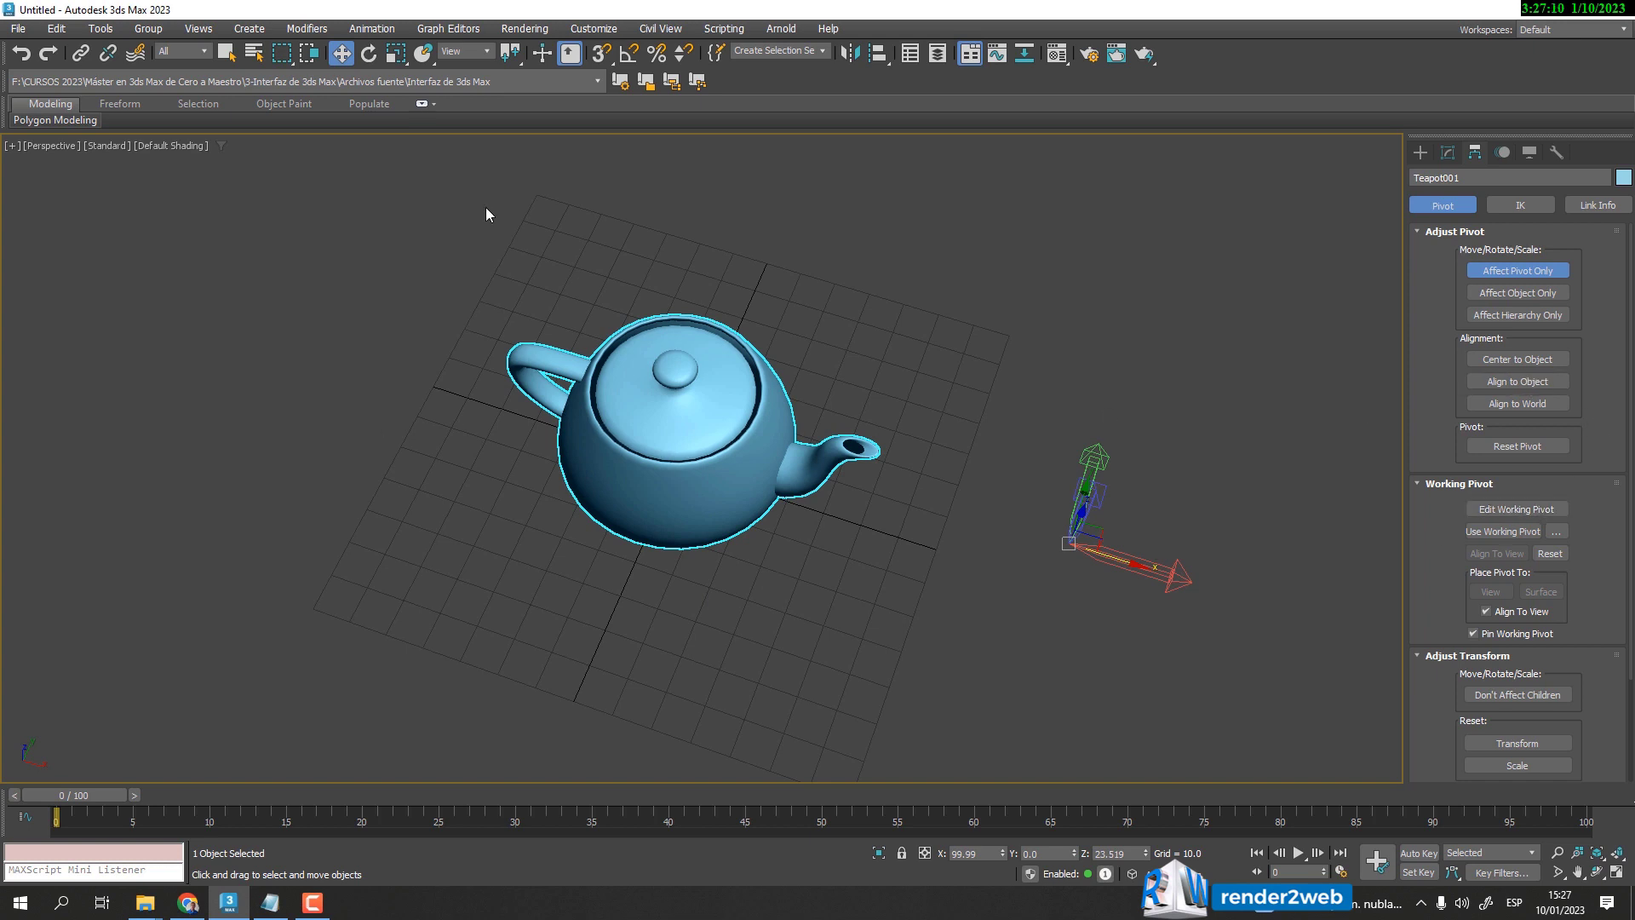
{"action": "left_click", "coordinate": [1519, 271]}
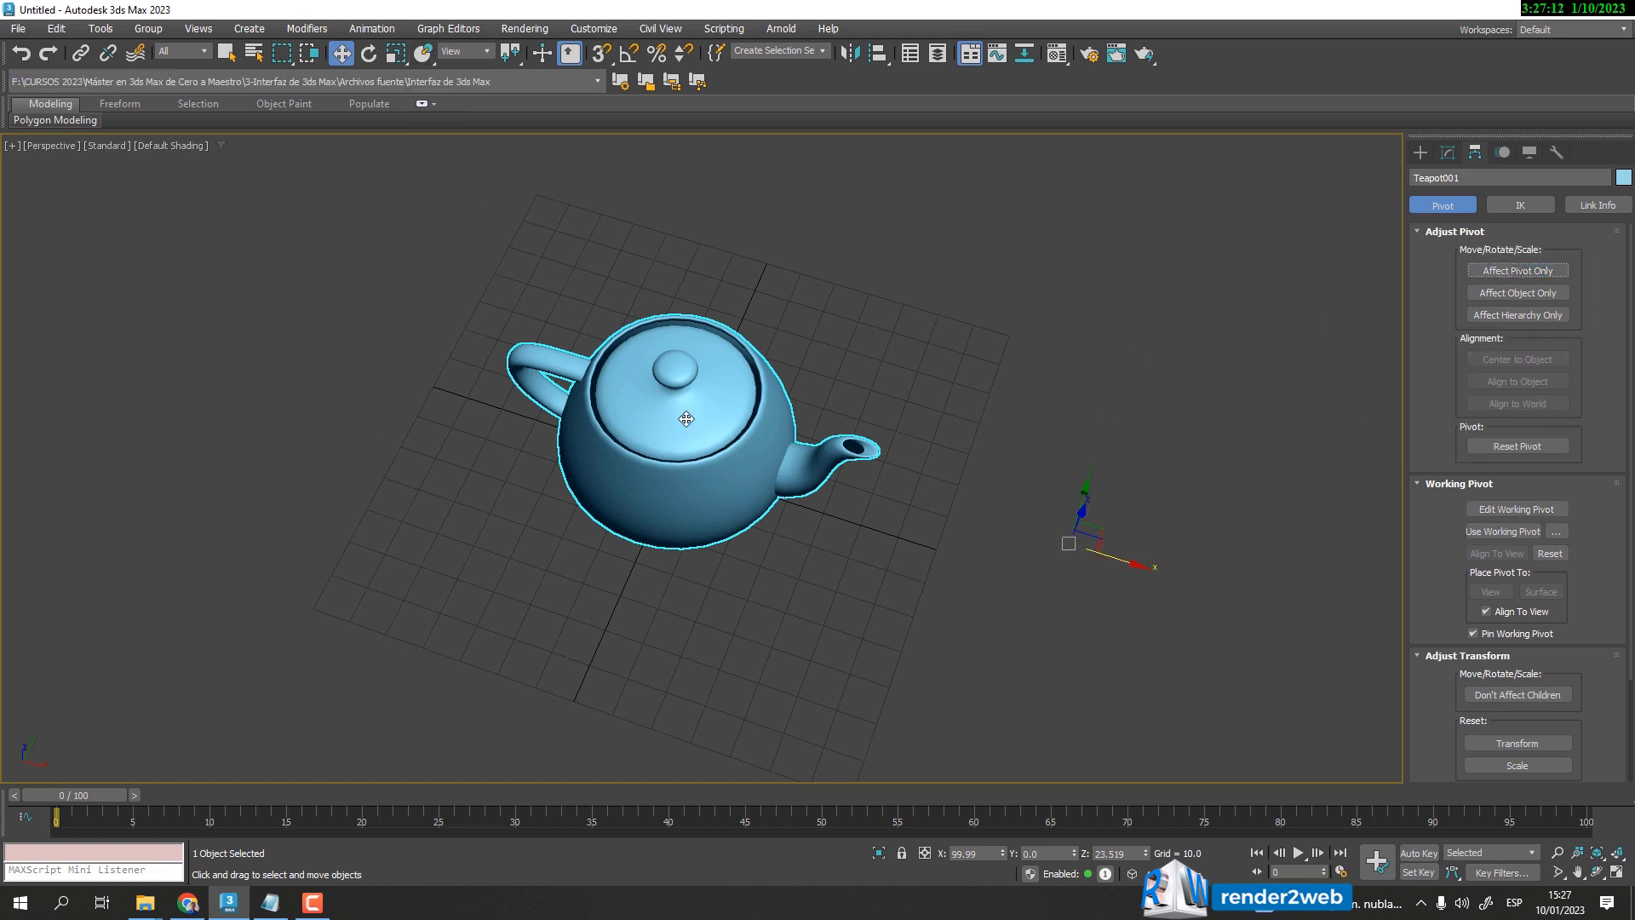
- Rotate the teapot around its distant pivot to about X 22.2 and Z -13.6
{"action": "left_click", "coordinate": [369, 54]}
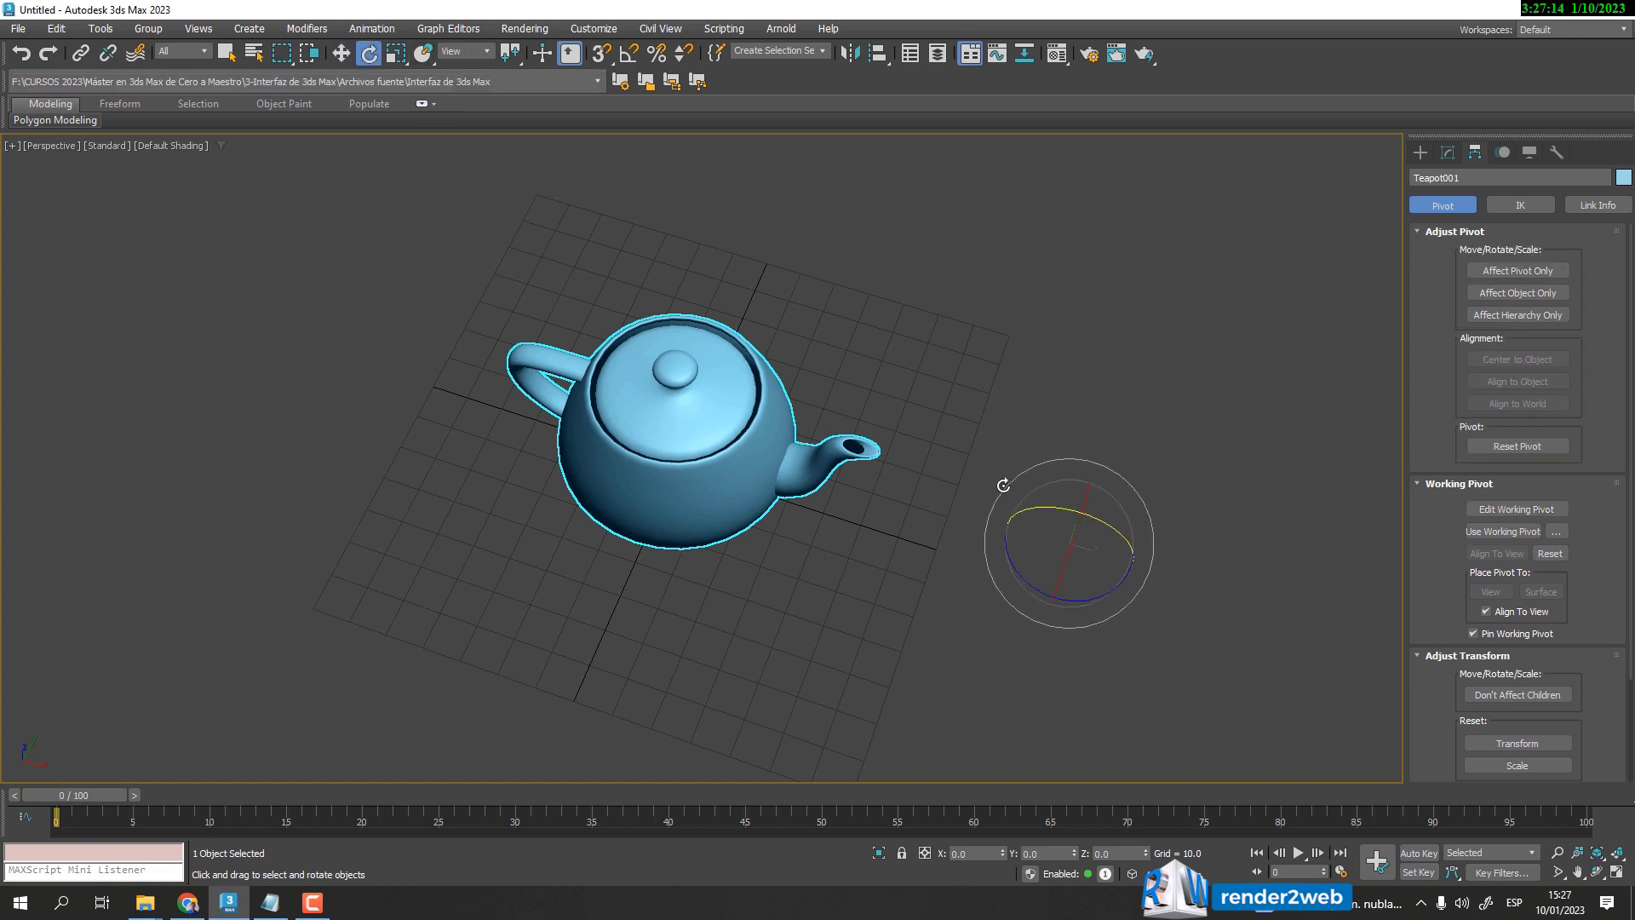
{"action": "left_click_drag", "start_coordinate": [1073, 529], "coordinate": [1067, 599]}
{"action": "middle_click_drag", "start_coordinate": [694, 610], "coordinate": [752, 540], "text": "alt"}
{"action": "middle_click_drag", "start_coordinate": [837, 498], "coordinate": [818, 504], "text": "alt"}
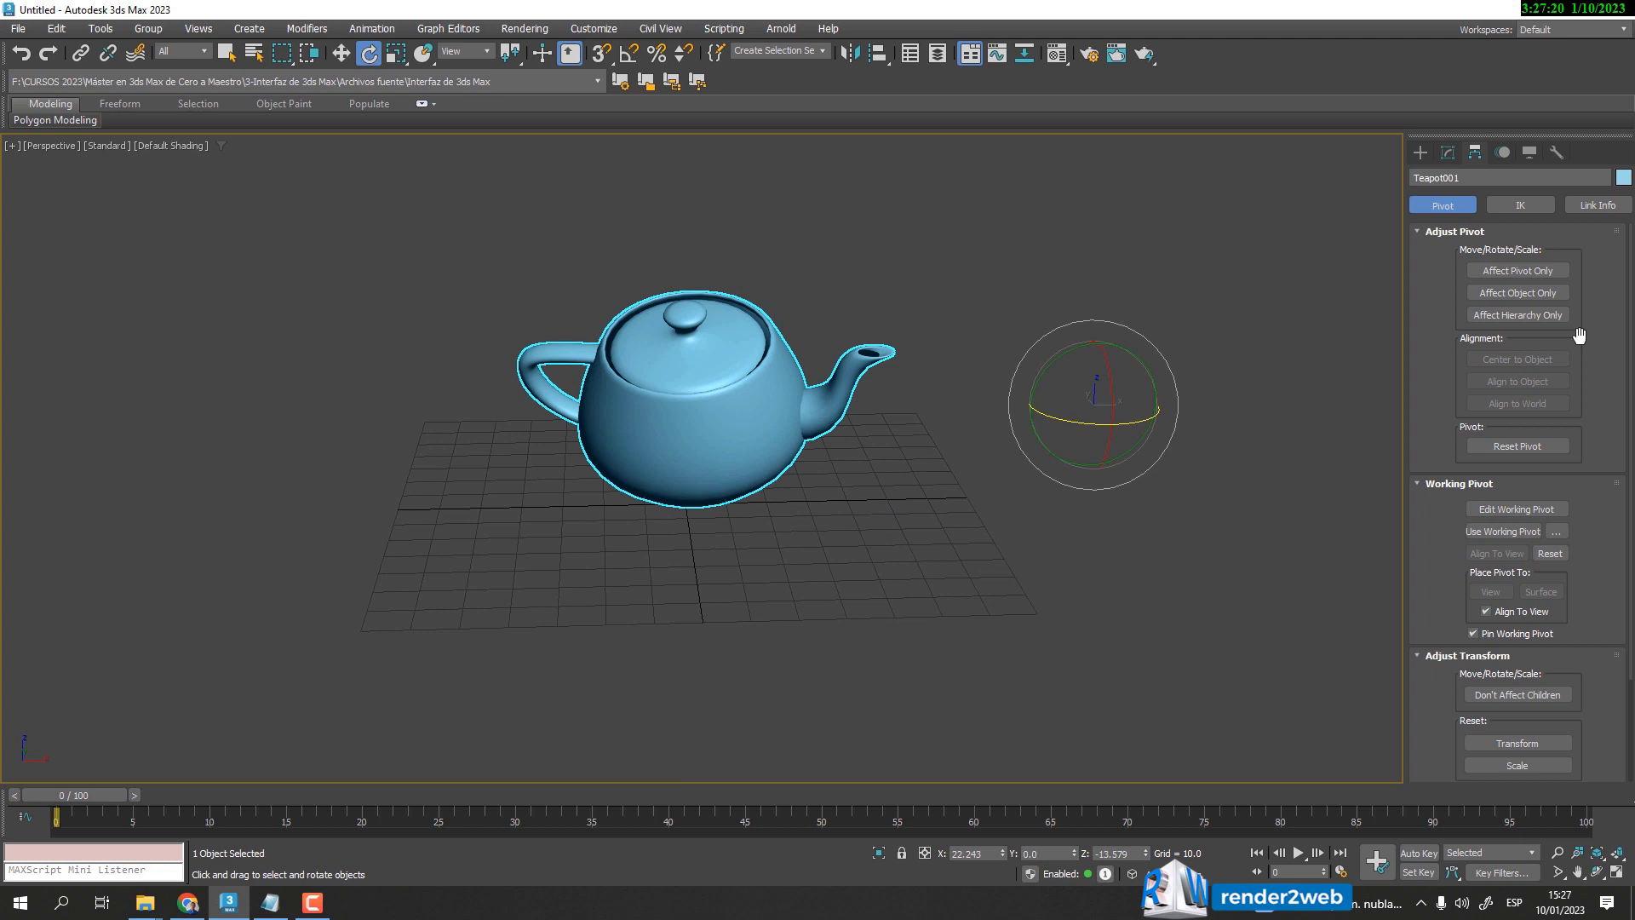
- Enable Affect Pivot Only and align the pivot's orientation to the rotated teapot
{"action": "left_click", "coordinate": [1524, 272]}
{"action": "left_click", "coordinate": [1506, 385]}
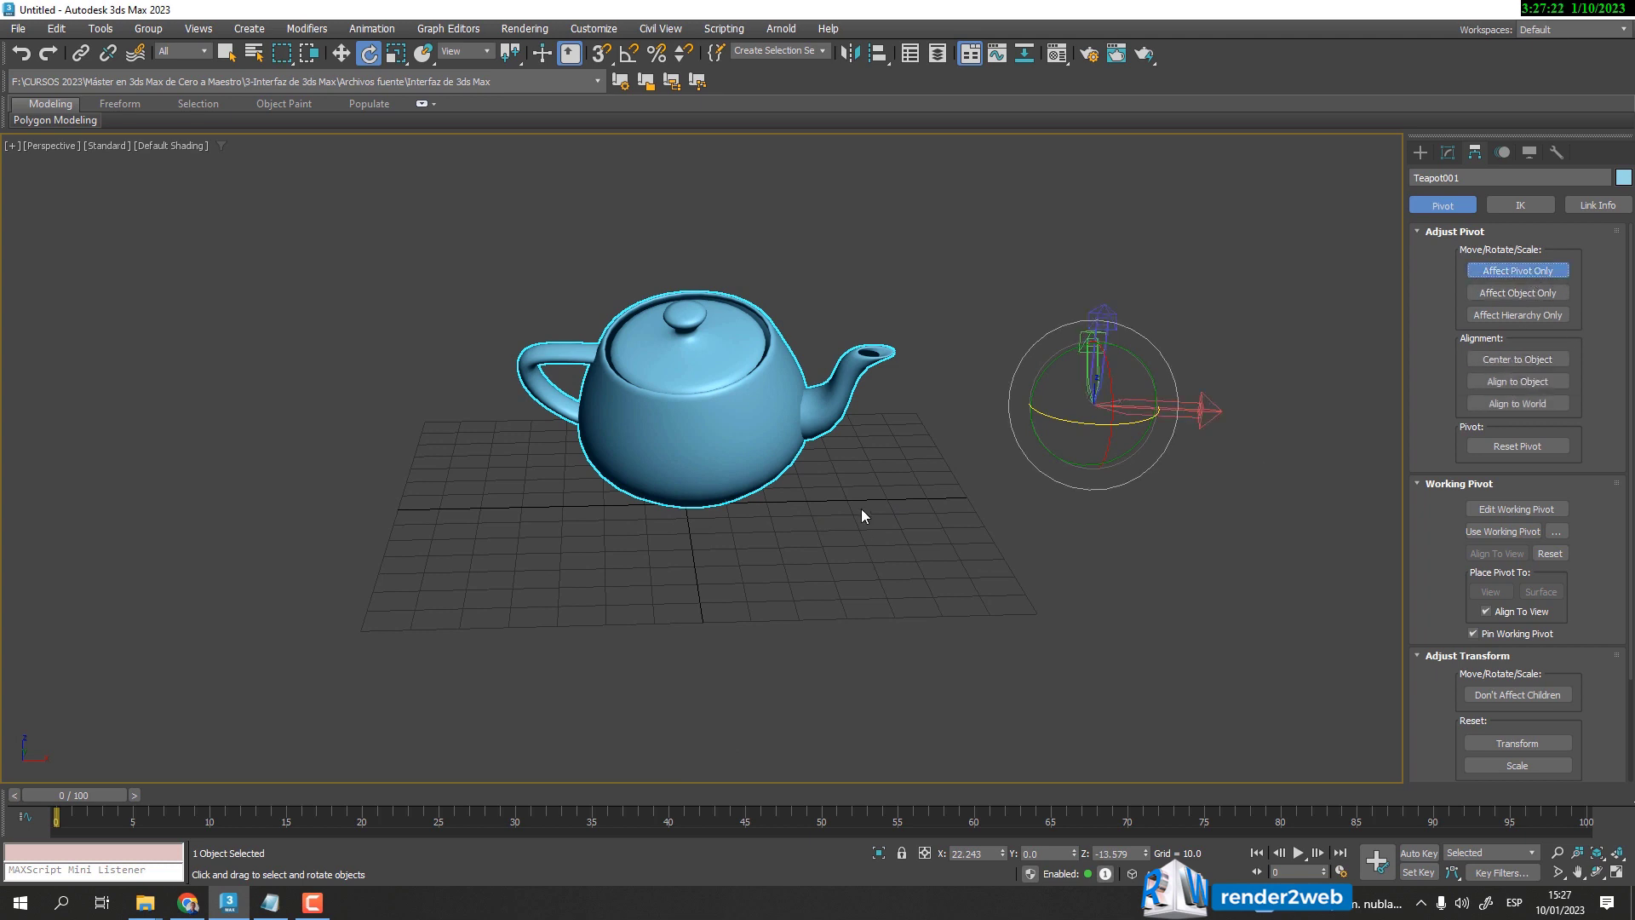
{"action": "middle_click_drag", "start_coordinate": [861, 508], "coordinate": [858, 548], "text": "alt"}
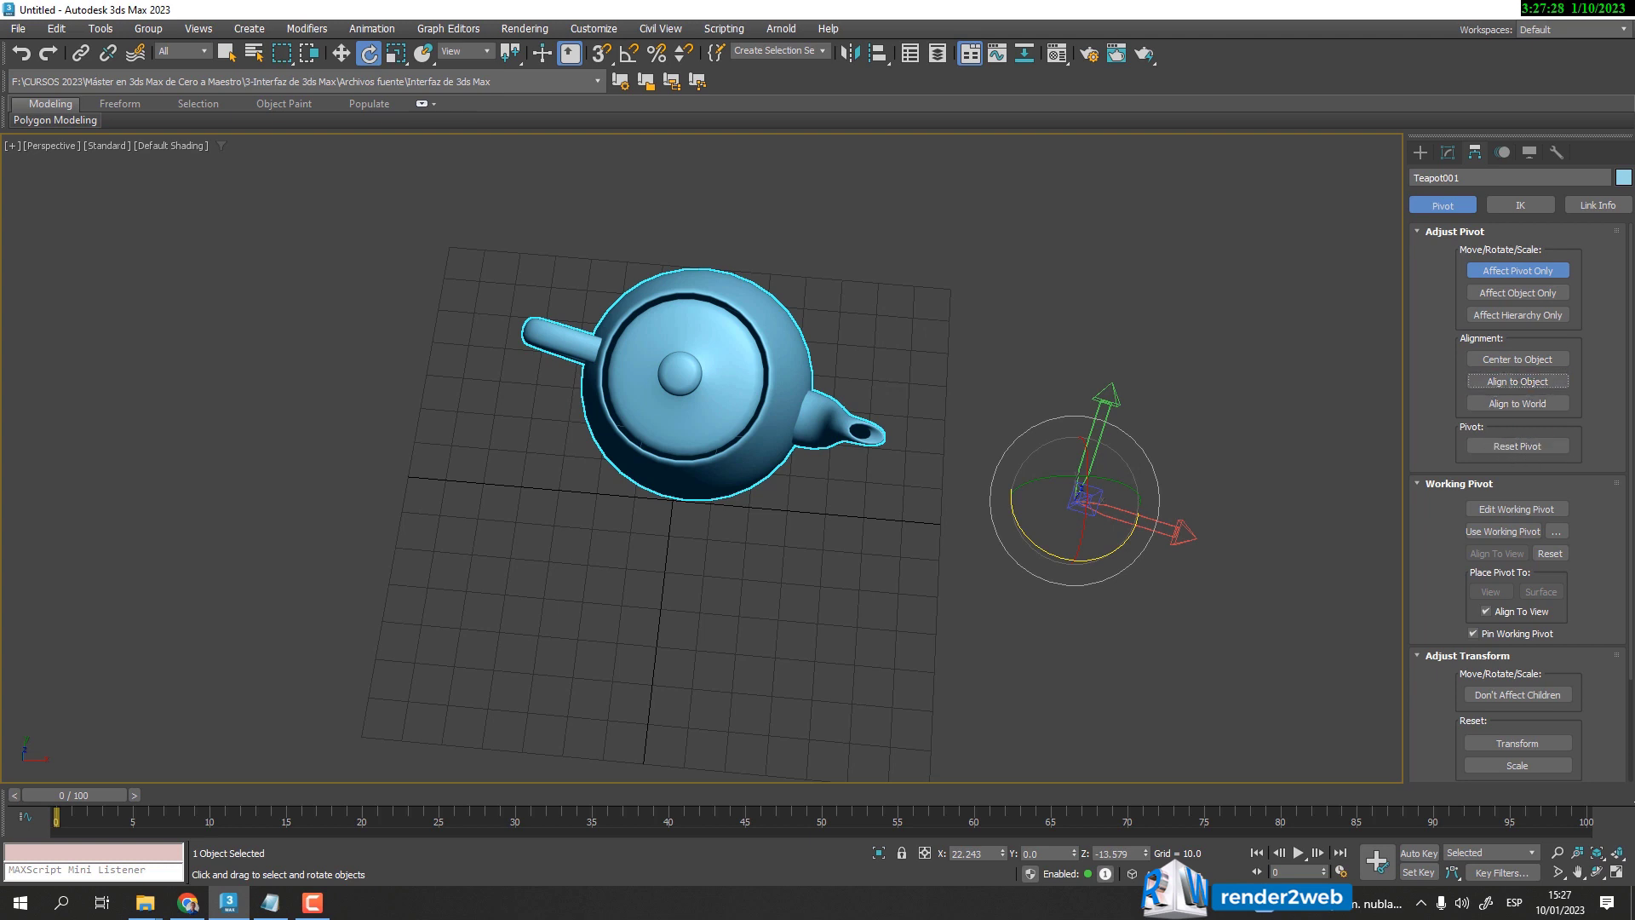
{"action": "key", "text": "w"}
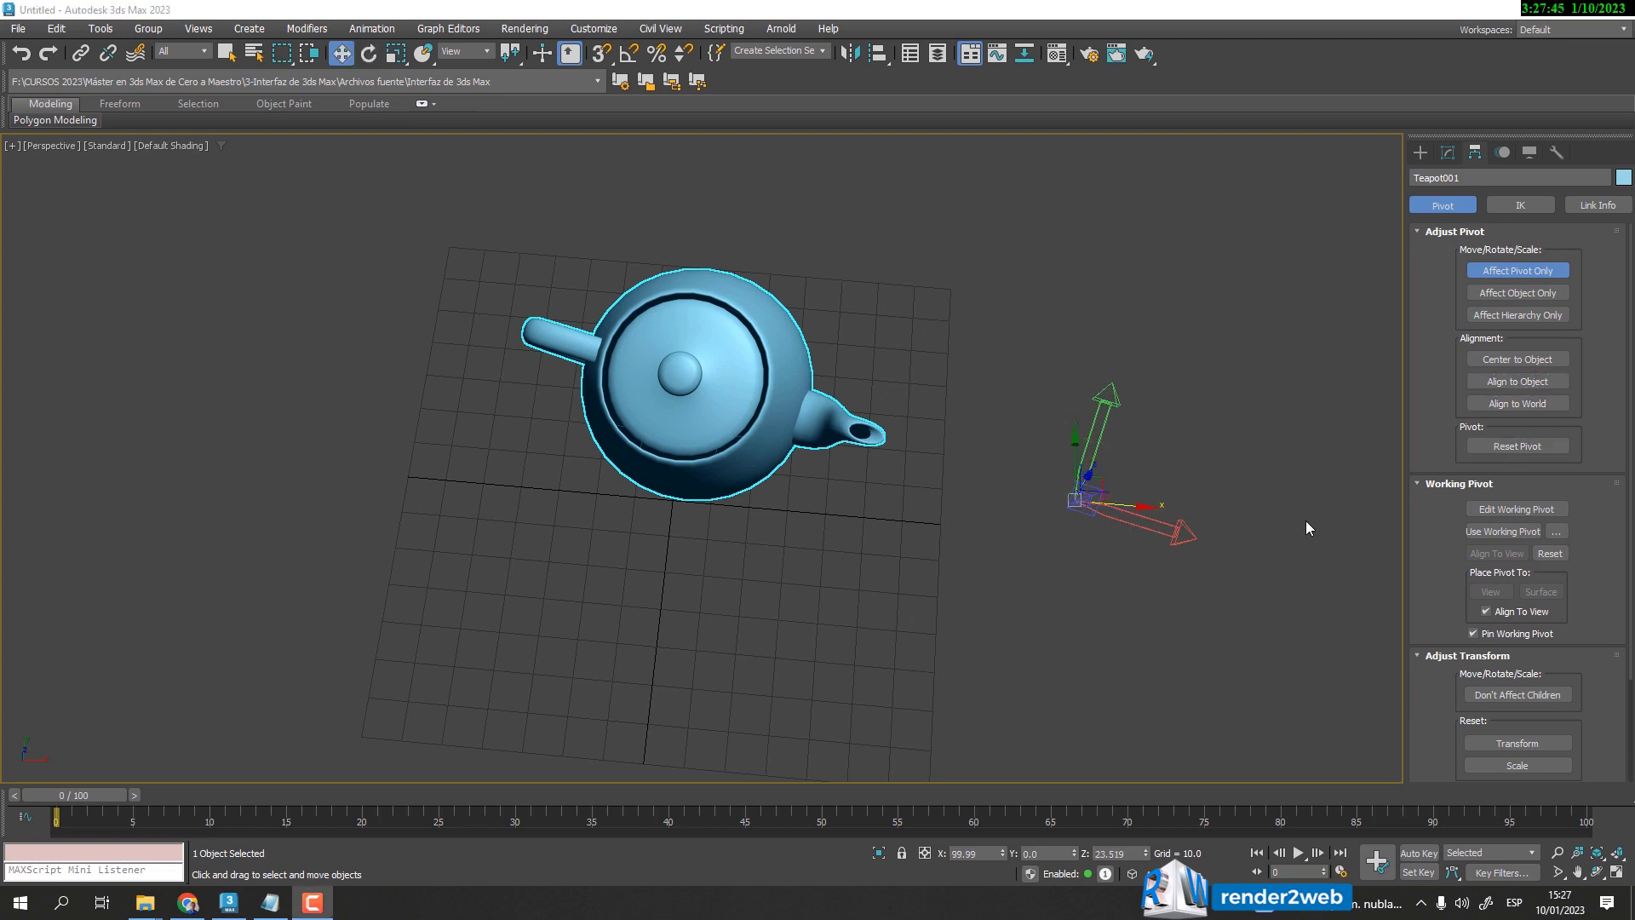
- Rotate only the teapot's pivot freely to about X 155.4, Y -39.4 and Z -35.2, and return to the Move tool
{"action": "left_click", "coordinate": [370, 55]}
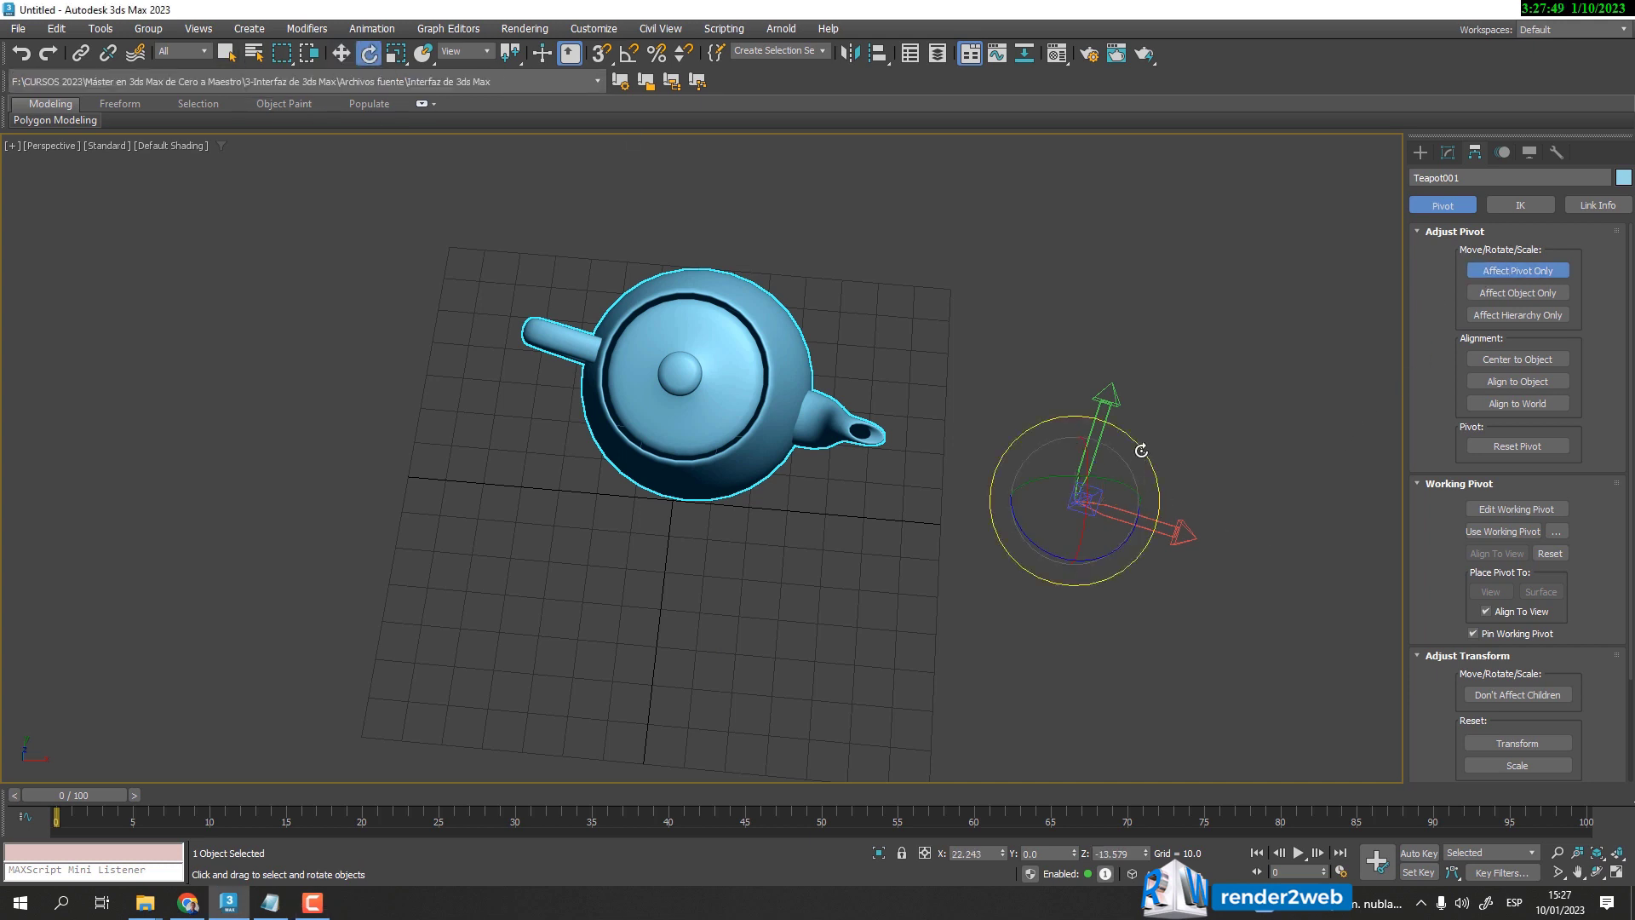
{"action": "left_click_drag", "start_coordinate": [1142, 445], "coordinate": [978, 407]}
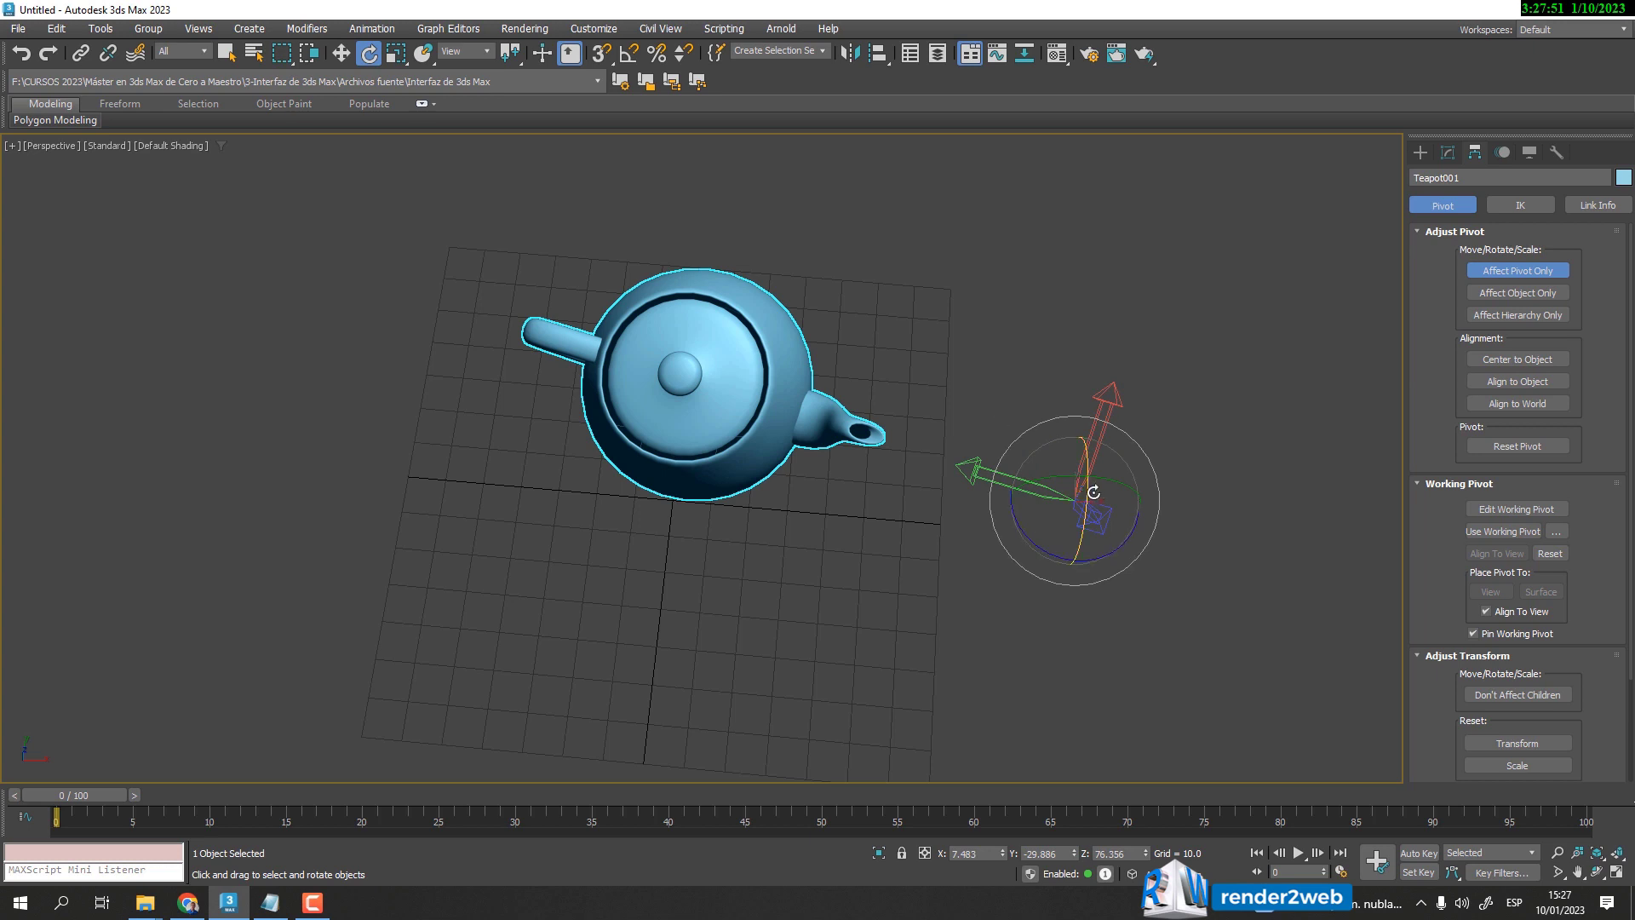
{"action": "left_click_drag", "start_coordinate": [1093, 493], "coordinate": [1116, 575]}
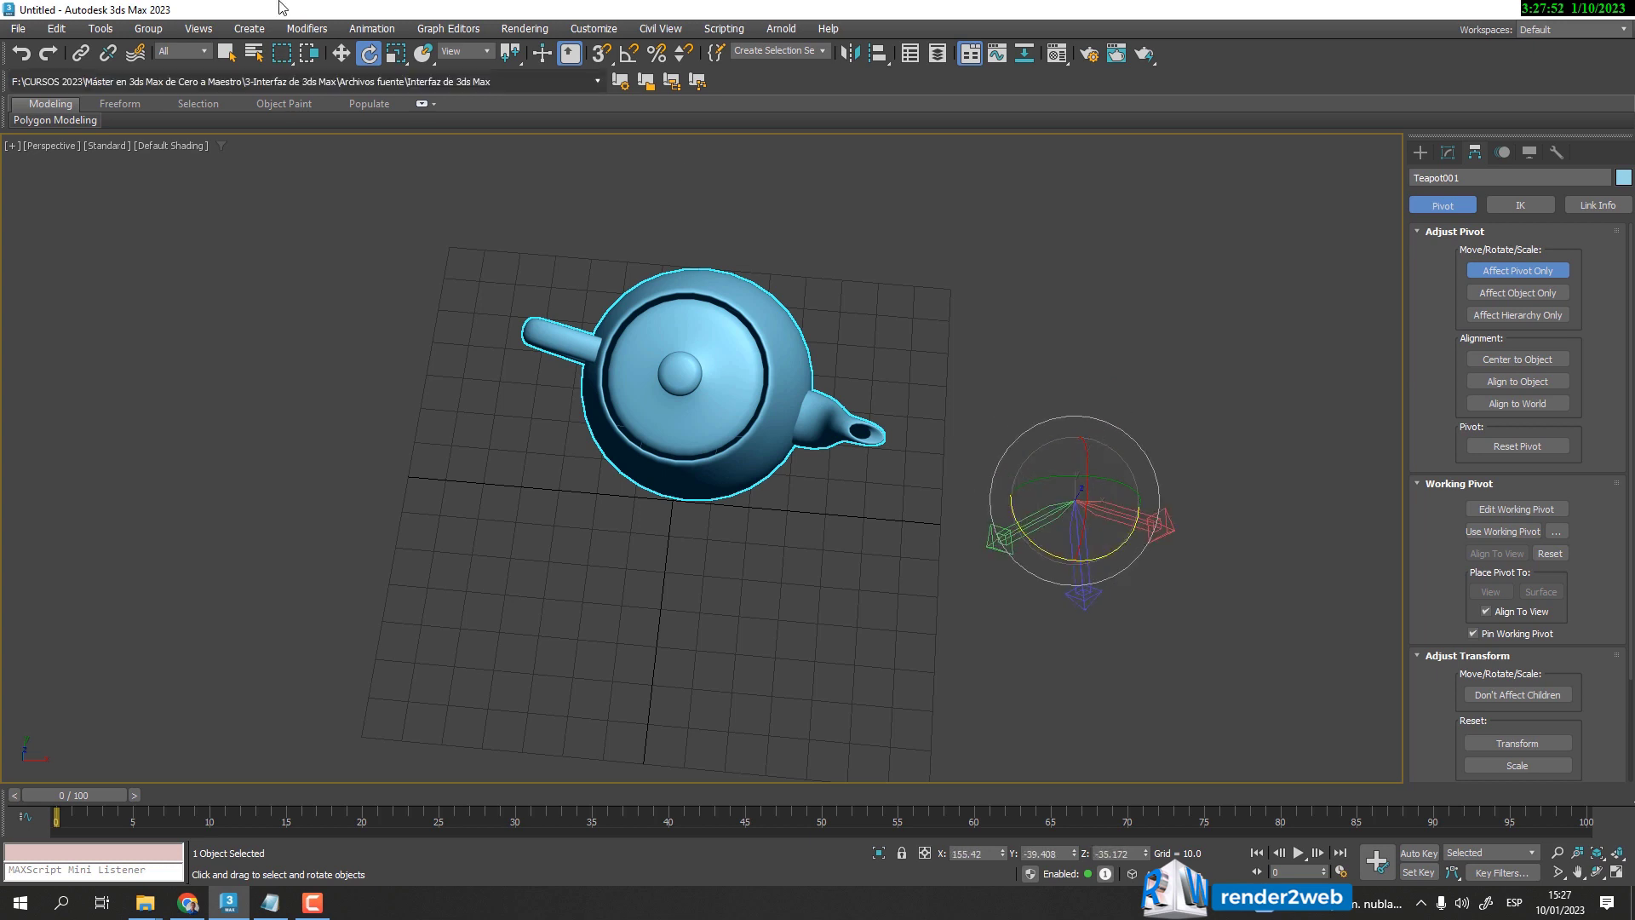
{"action": "left_click", "coordinate": [341, 54]}
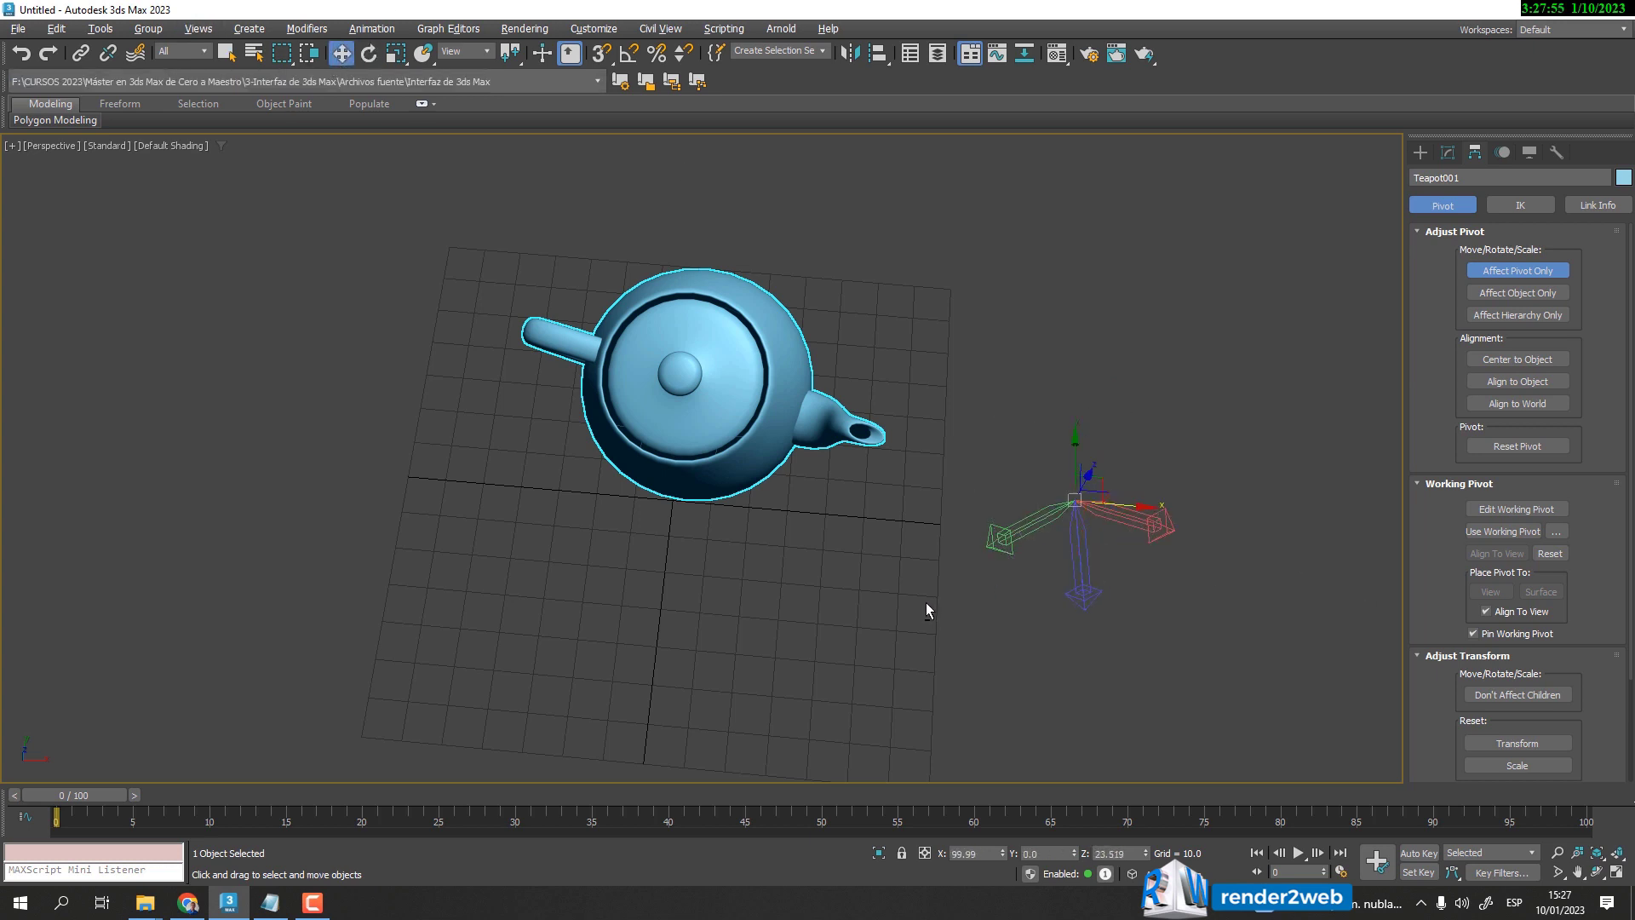
{"action": "middle_click_drag", "start_coordinate": [926, 601], "coordinate": [852, 504], "text": "alt"}
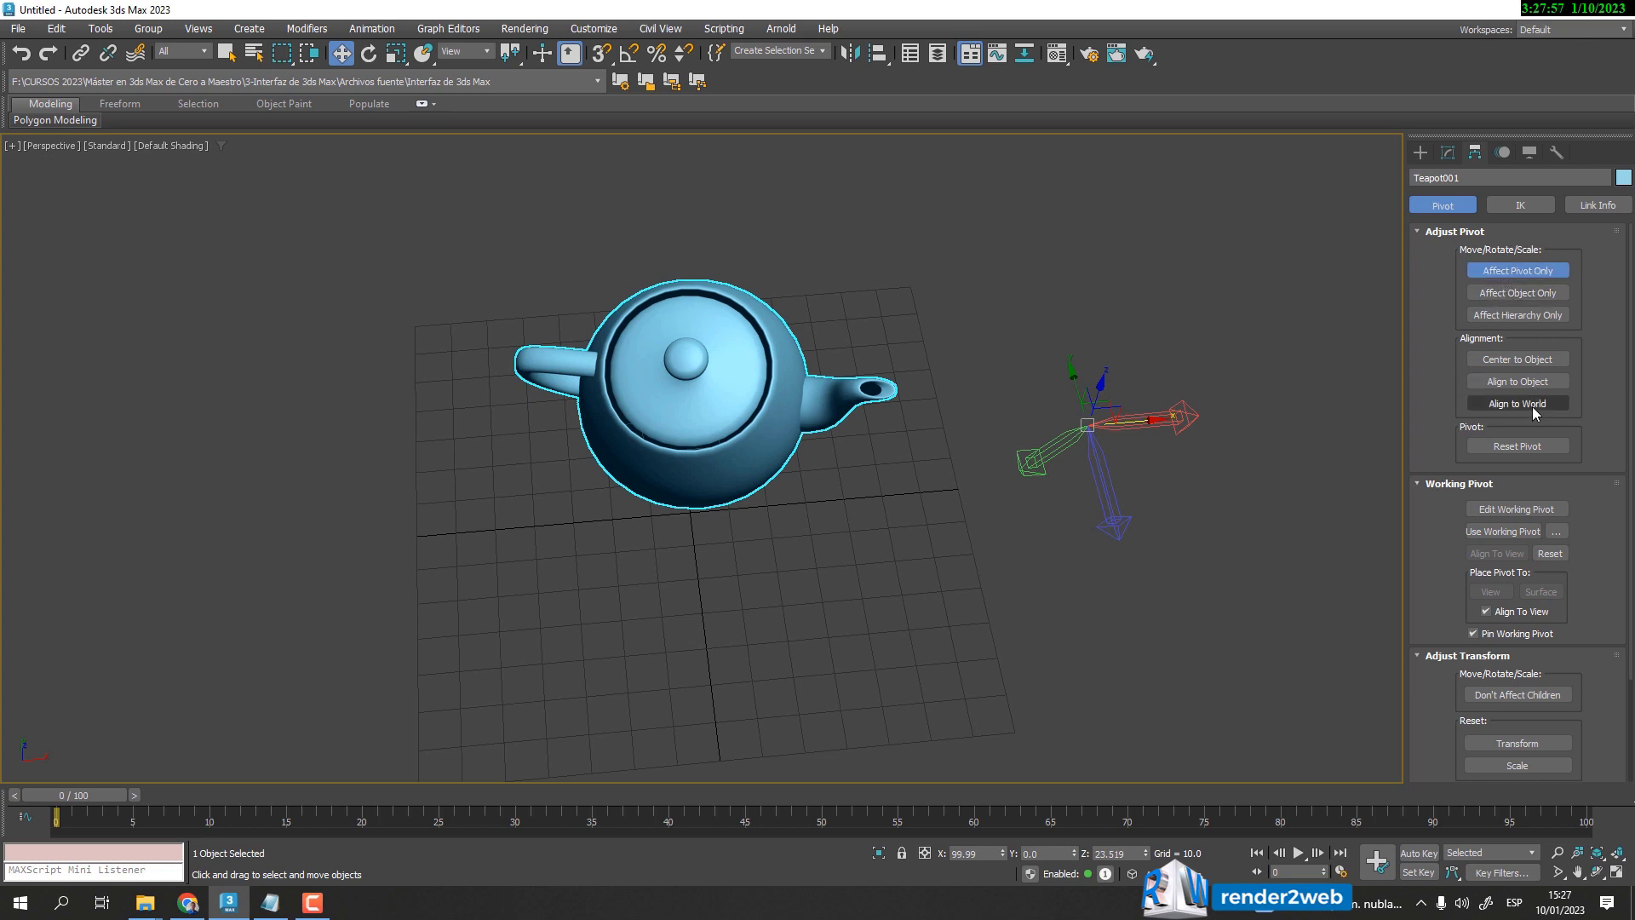
- Align the rotated pivot back to the teapot with Align to Object and inspect its axes from several angles
{"action": "left_click", "coordinate": [1522, 387]}
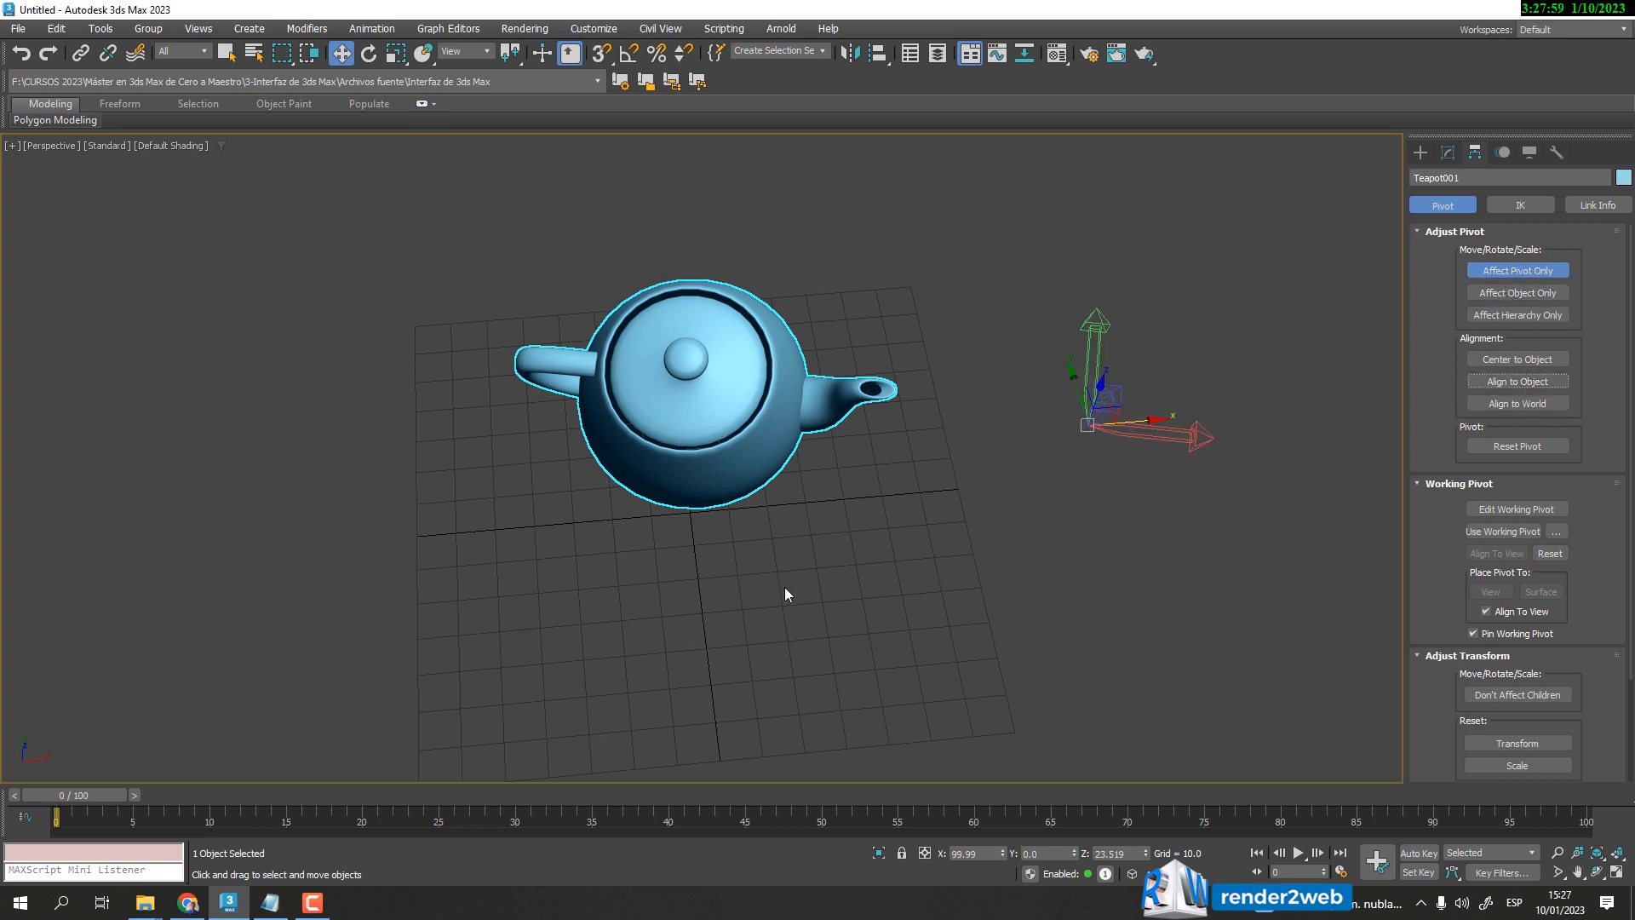
{"action": "middle_click_drag", "start_coordinate": [784, 594], "coordinate": [729, 605], "text": "alt"}
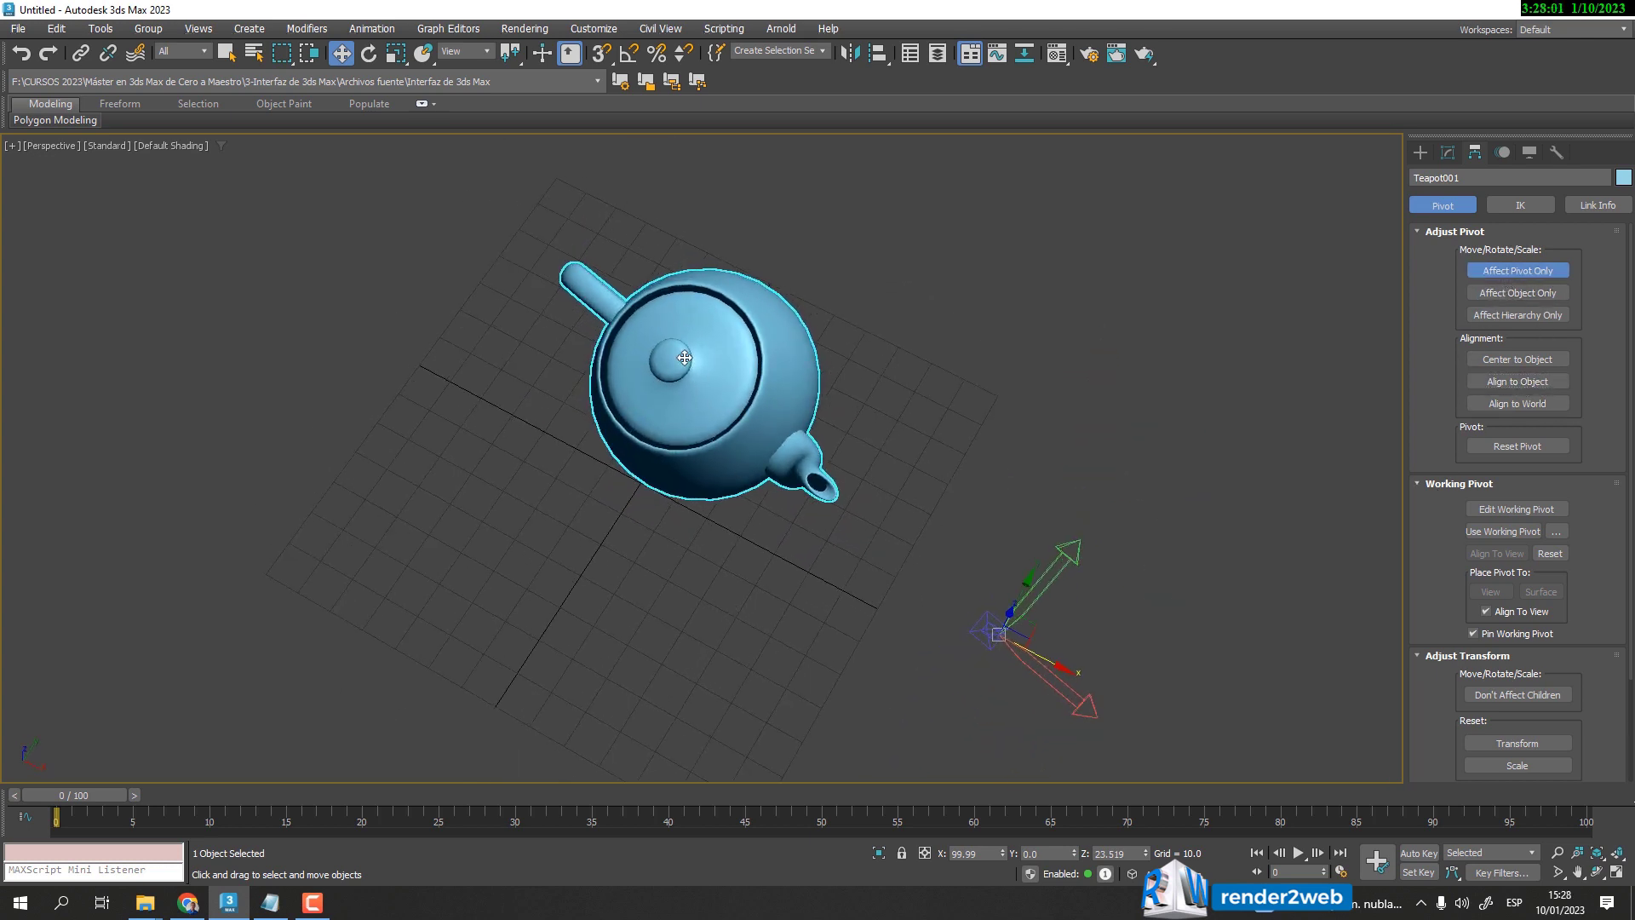
{"action": "middle_click_drag", "start_coordinate": [905, 553], "coordinate": [922, 523], "text": "alt"}
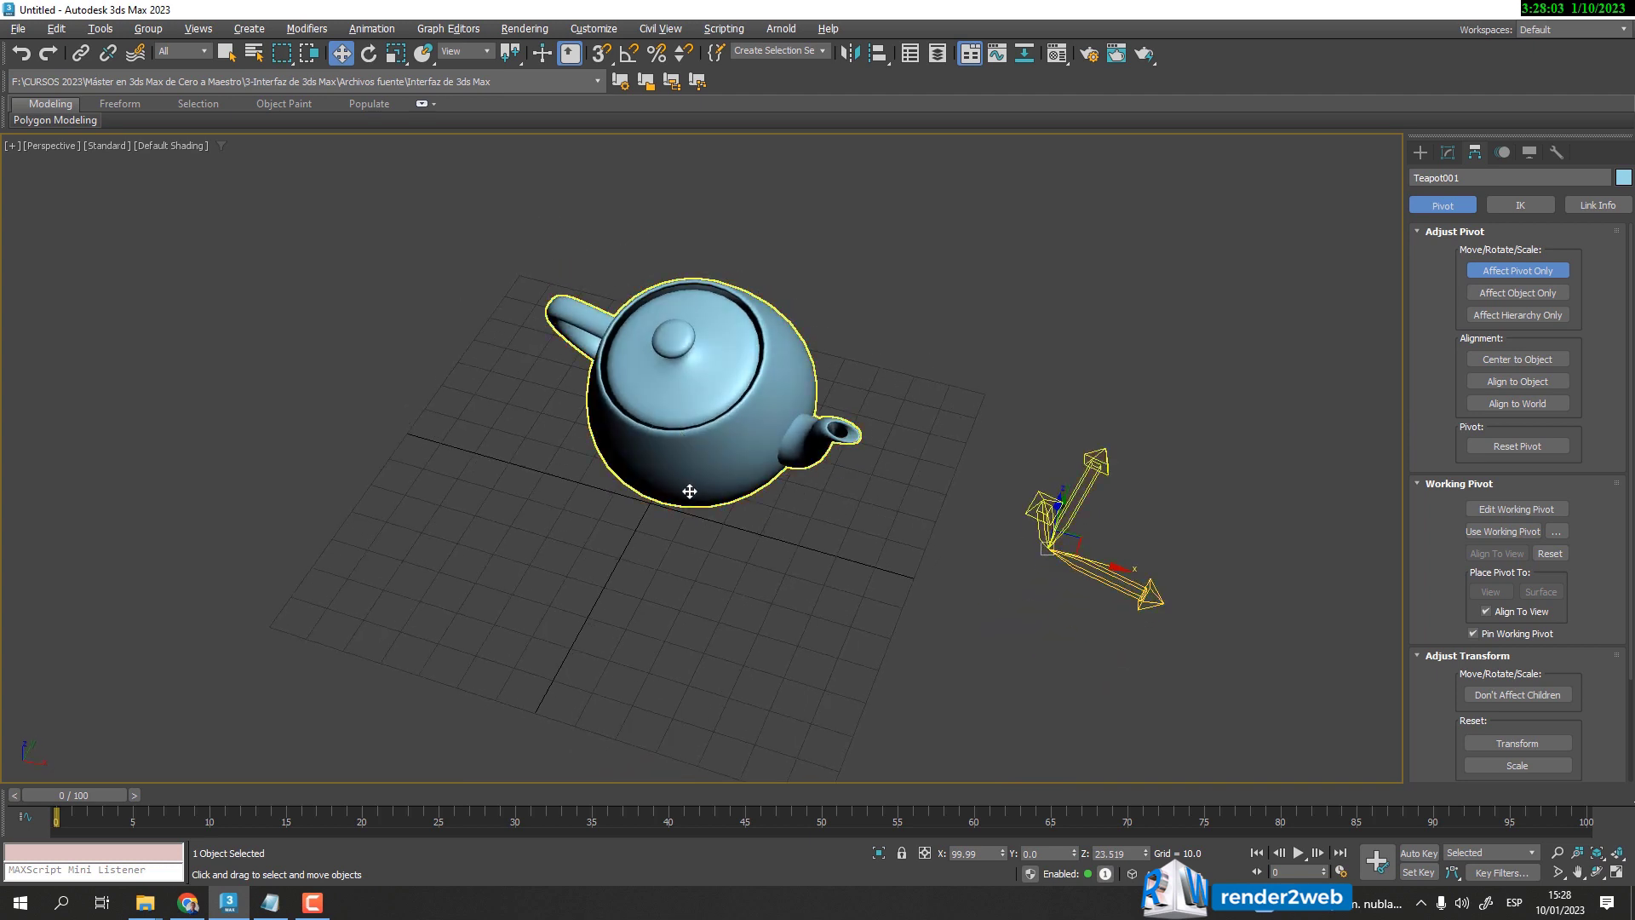
{"action": "middle_click_drag", "start_coordinate": [690, 491], "coordinate": [697, 506], "text": "alt"}
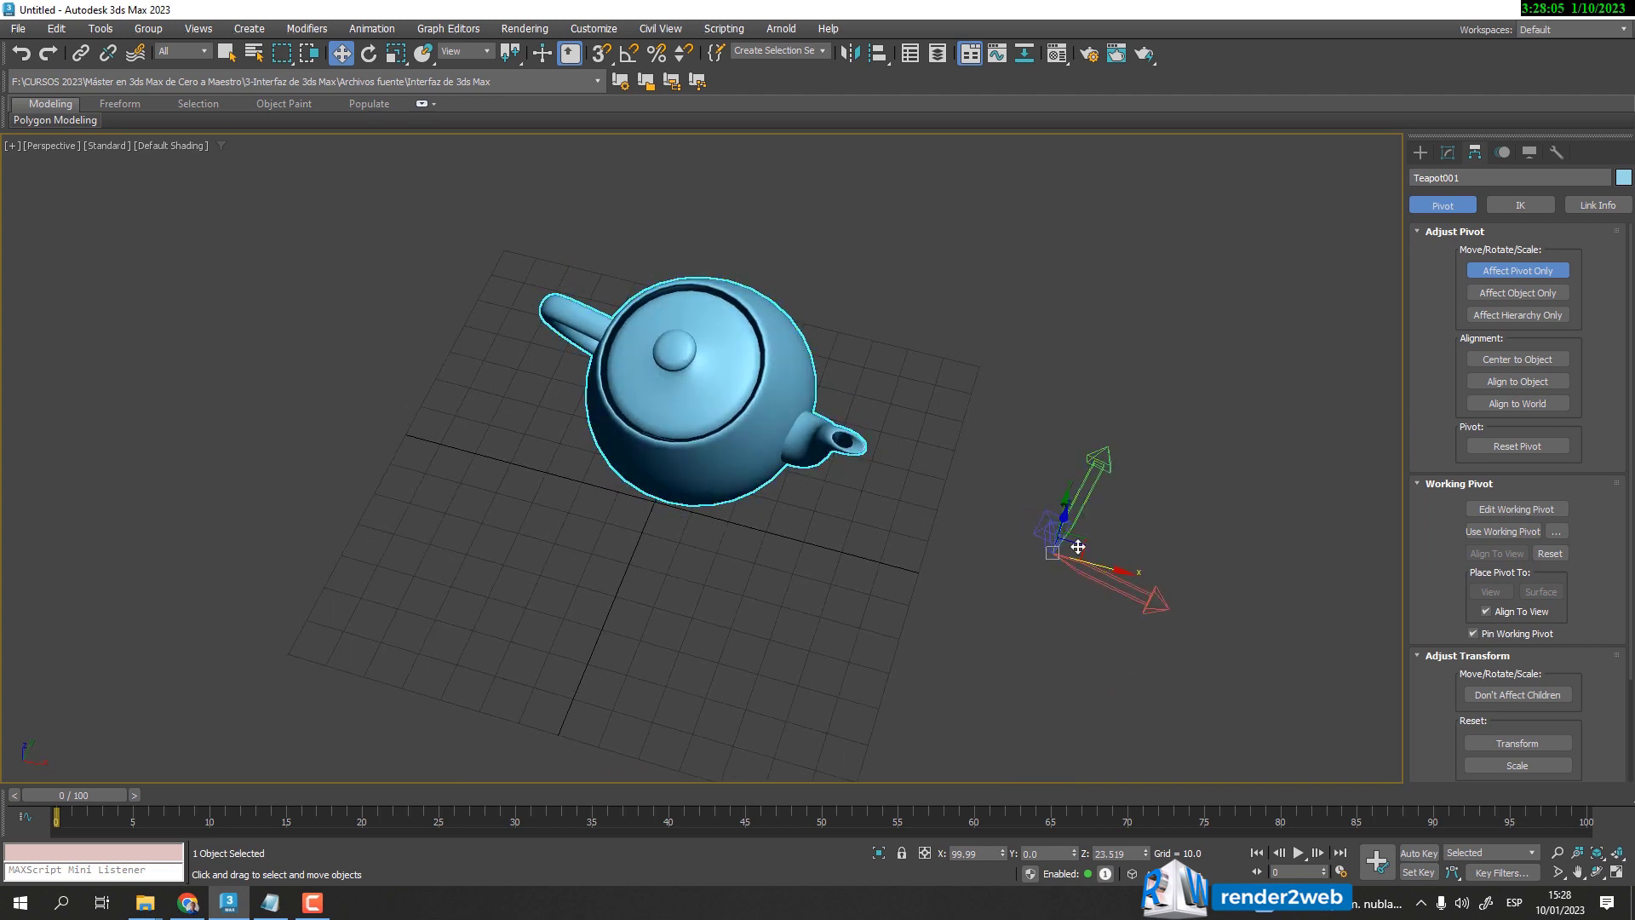
{"action": "mouse_move", "coordinate": [1016, 632]}
{"action": "middle_mouse_down", "text": "alt"}
{"action": "mouse_move", "coordinate": [1033, 508]}
{"action": "mouse_move", "coordinate": [1034, 565]}
{"action": "mouse_move", "coordinate": [1153, 653]}
{"action": "mouse_move", "coordinate": [1167, 515]}
{"action": "mouse_move", "coordinate": [1124, 558]}
{"action": "mouse_move", "coordinate": [1018, 605]}
{"action": "middle_mouse_up", "text": "alt"}
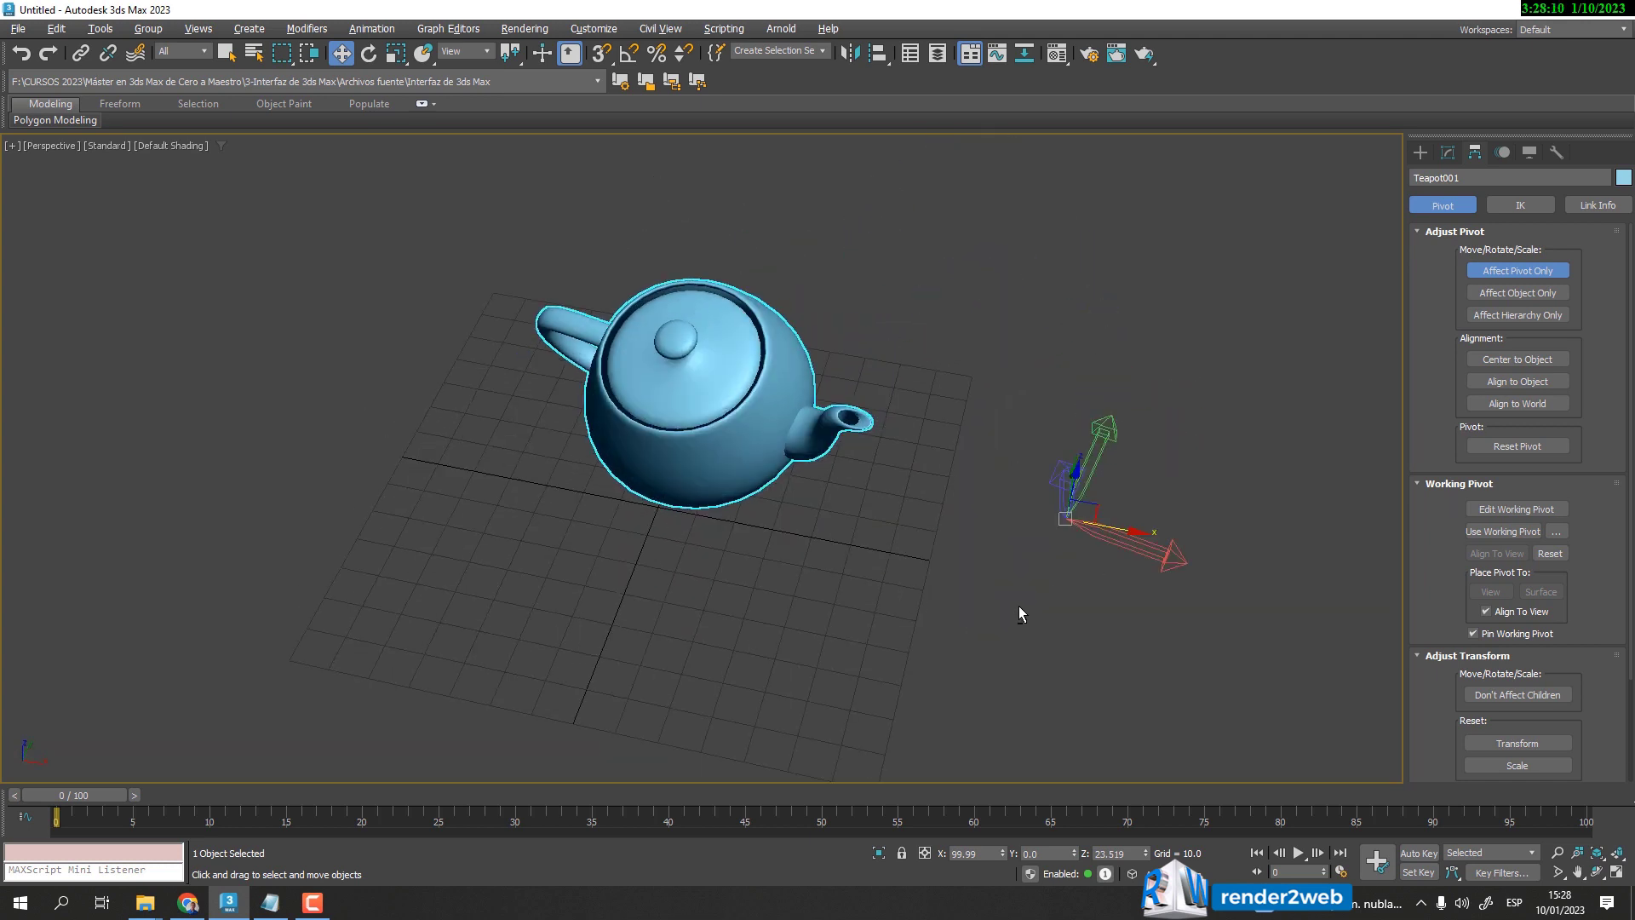
- Align the teapot's pivot to the world axes and compare its orientation with the grid
{"action": "left_click", "coordinate": [1501, 409]}
{"action": "middle_click_drag", "start_coordinate": [1216, 537], "coordinate": [791, 224], "text": "alt"}
{"action": "middle_click_drag", "start_coordinate": [489, 645], "coordinate": [833, 172], "text": "alt"}
{"action": "middle_click_drag", "start_coordinate": [607, 670], "coordinate": [567, 595], "text": "alt"}
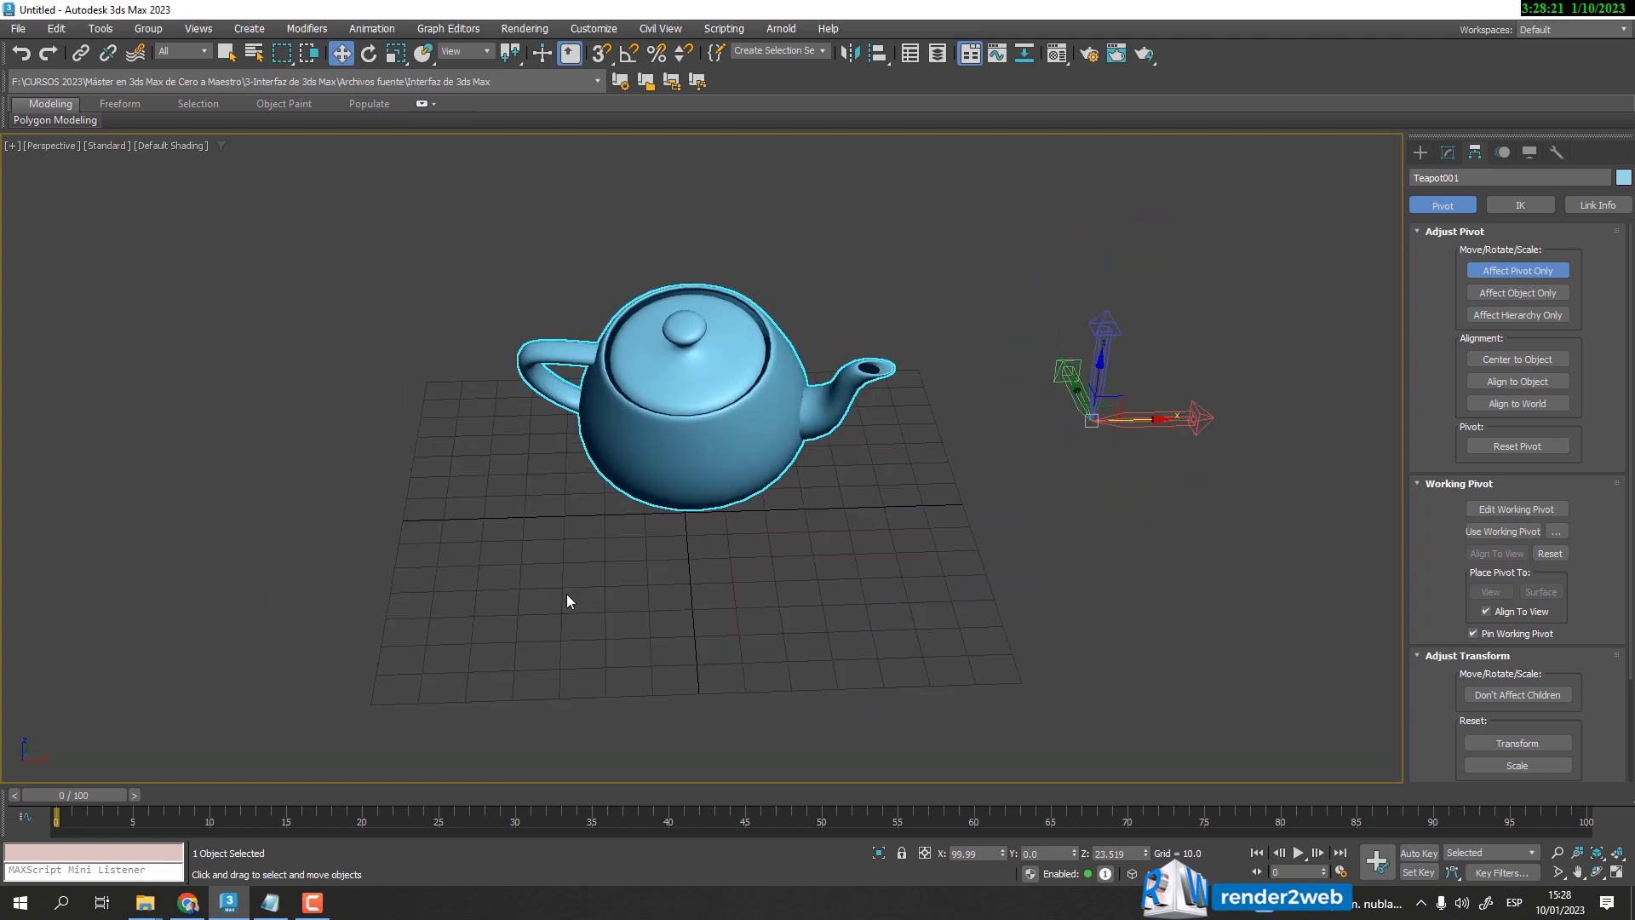
- Enable Affect Object Only, try centering the teapot on its pivot with Center to Pivot, and undo the move
{"action": "left_click", "coordinate": [1519, 294]}
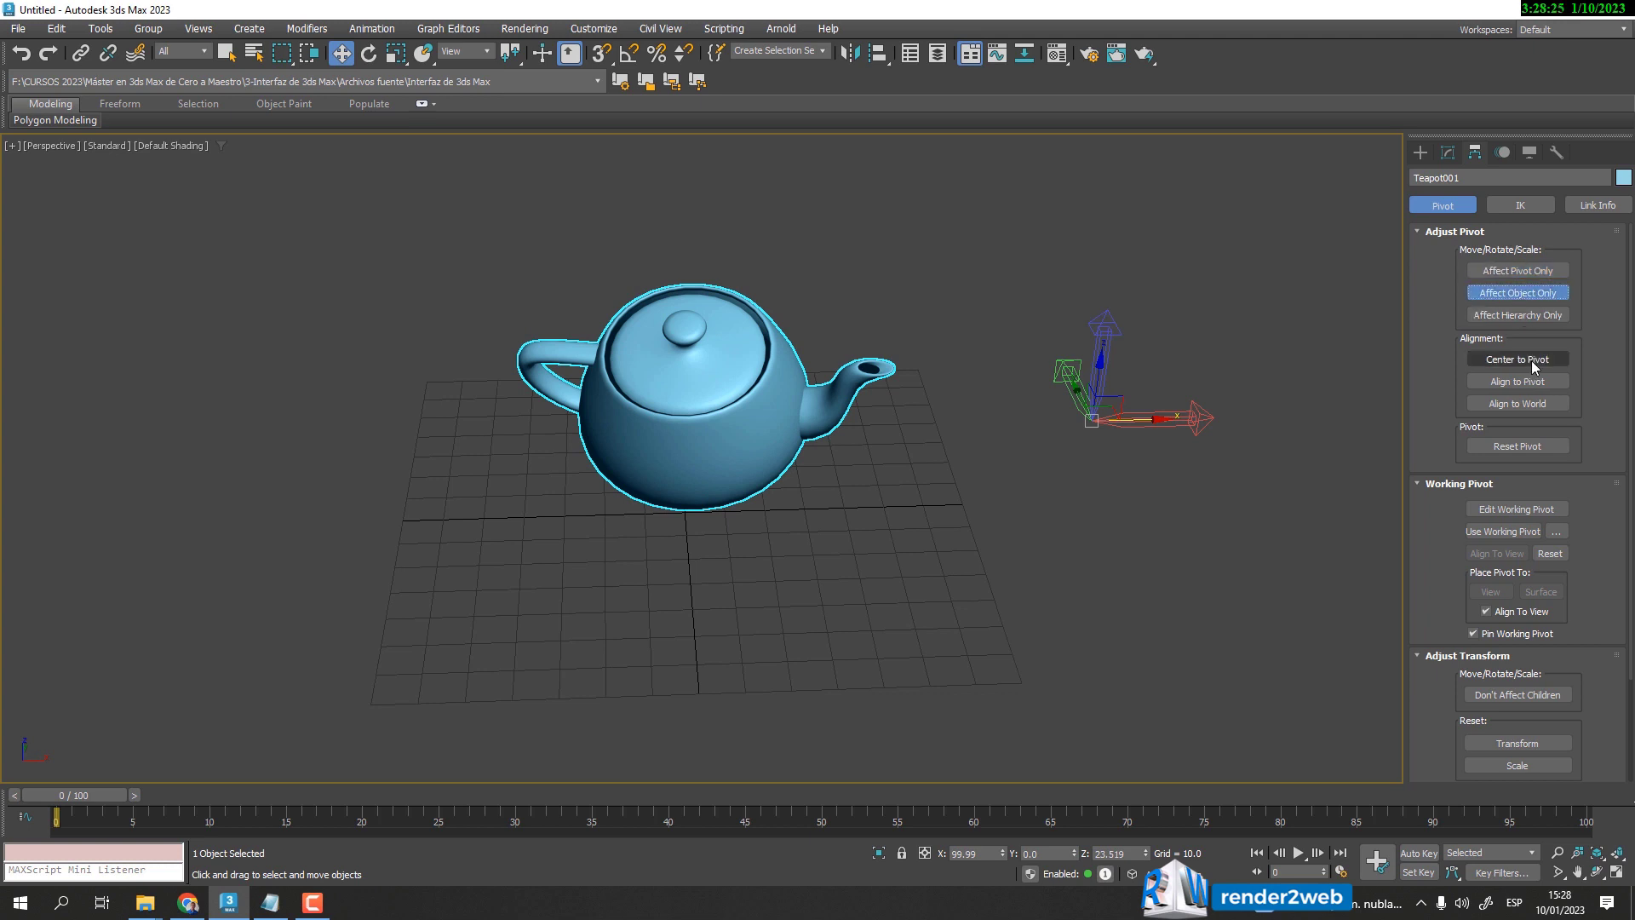
{"action": "middle_click_drag", "start_coordinate": [1182, 407], "coordinate": [1022, 477], "text": "alt"}
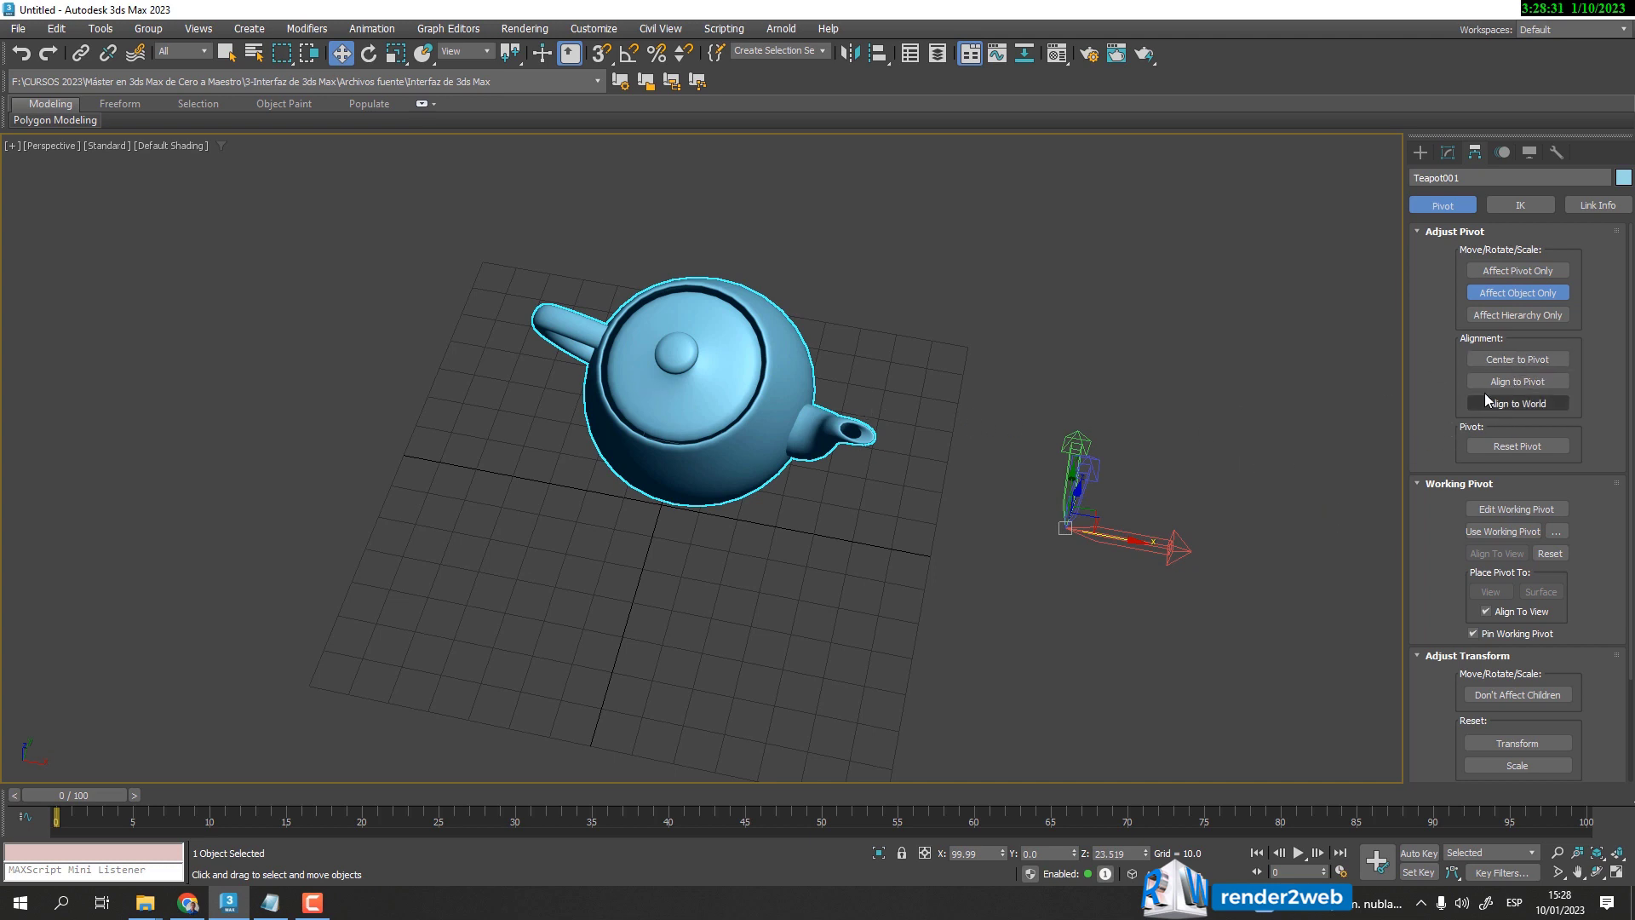
{"action": "left_click", "coordinate": [1506, 359]}
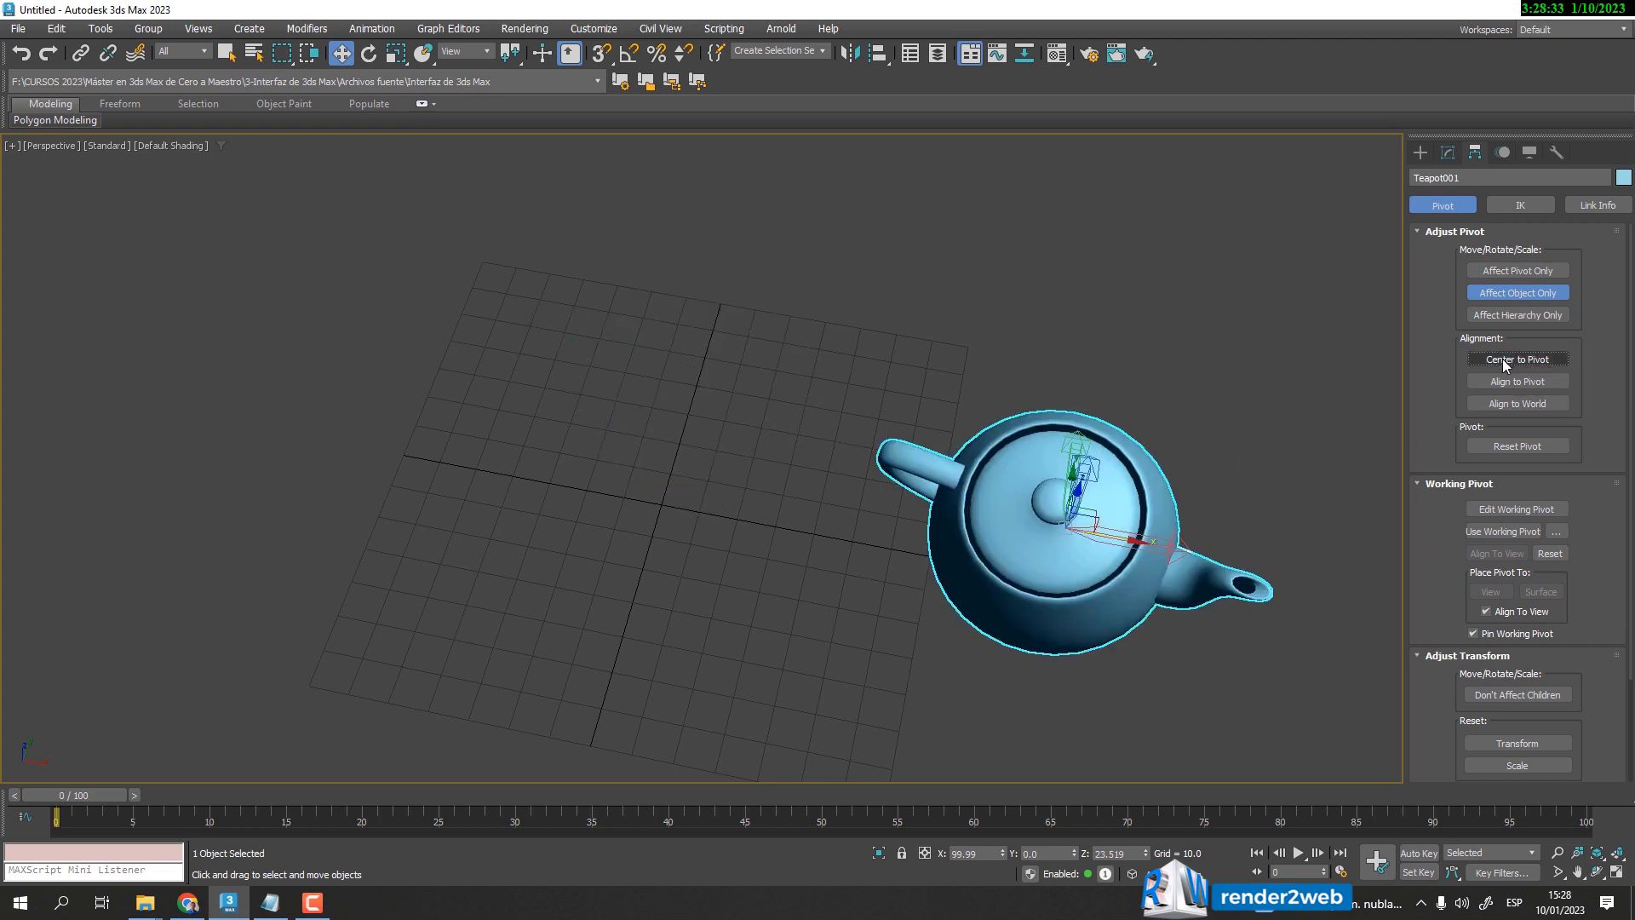
{"action": "key", "text": "ctrl+z"}
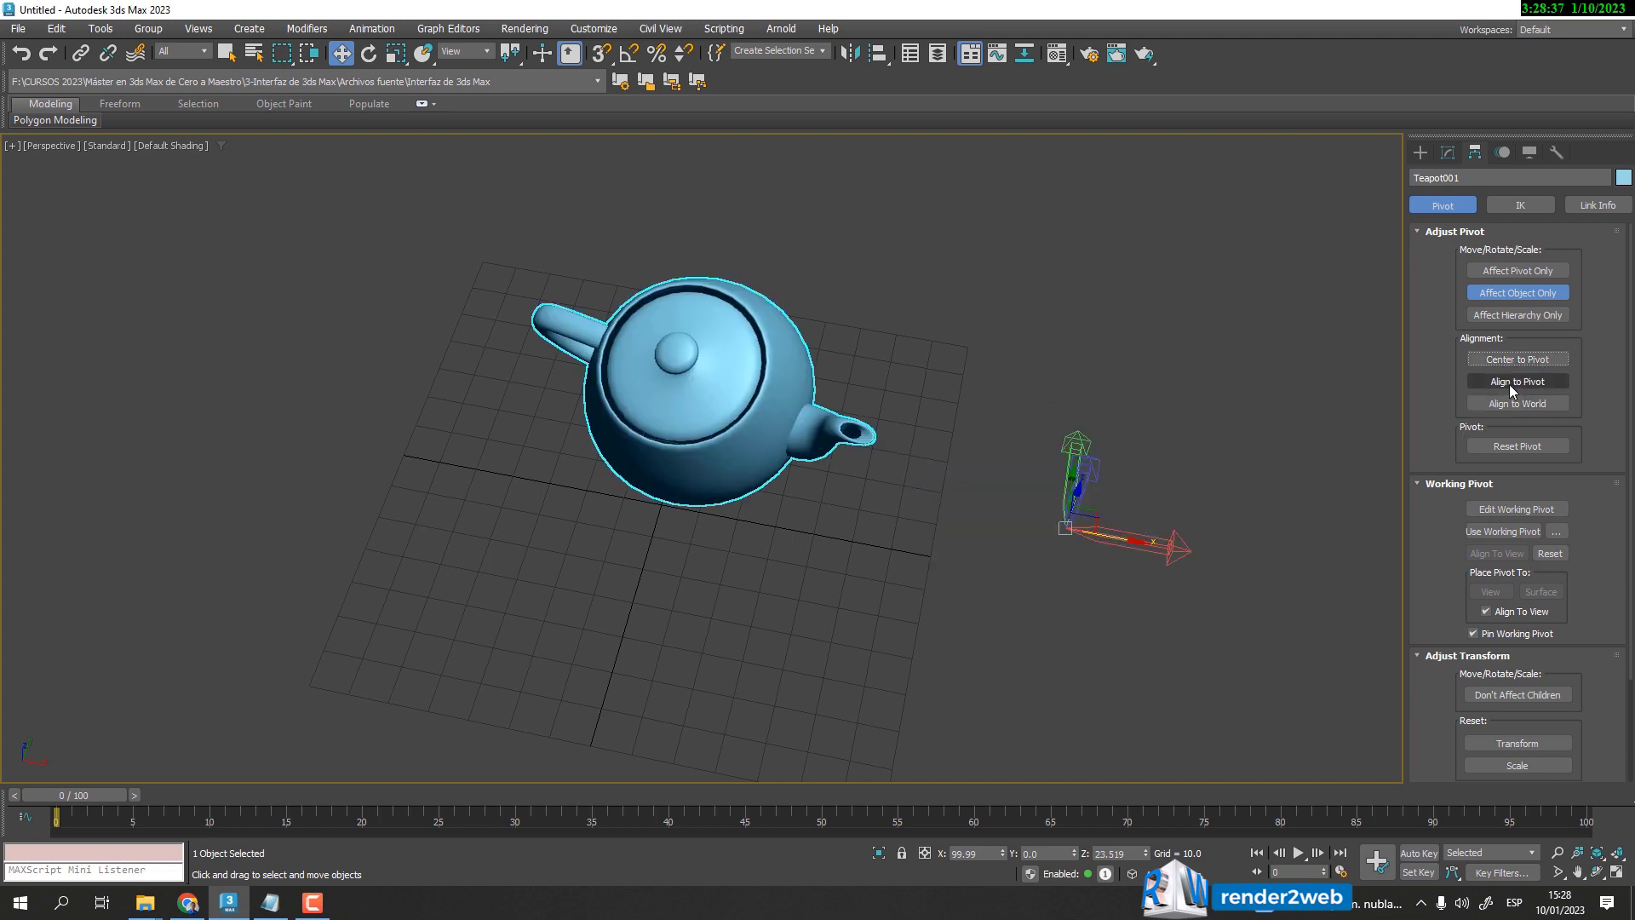
- Align the teapot's orientation to its pivot with Align to Pivot and inspect the result from several angles
{"action": "middle_click_drag", "start_coordinate": [981, 517], "coordinate": [974, 530], "text": "alt"}
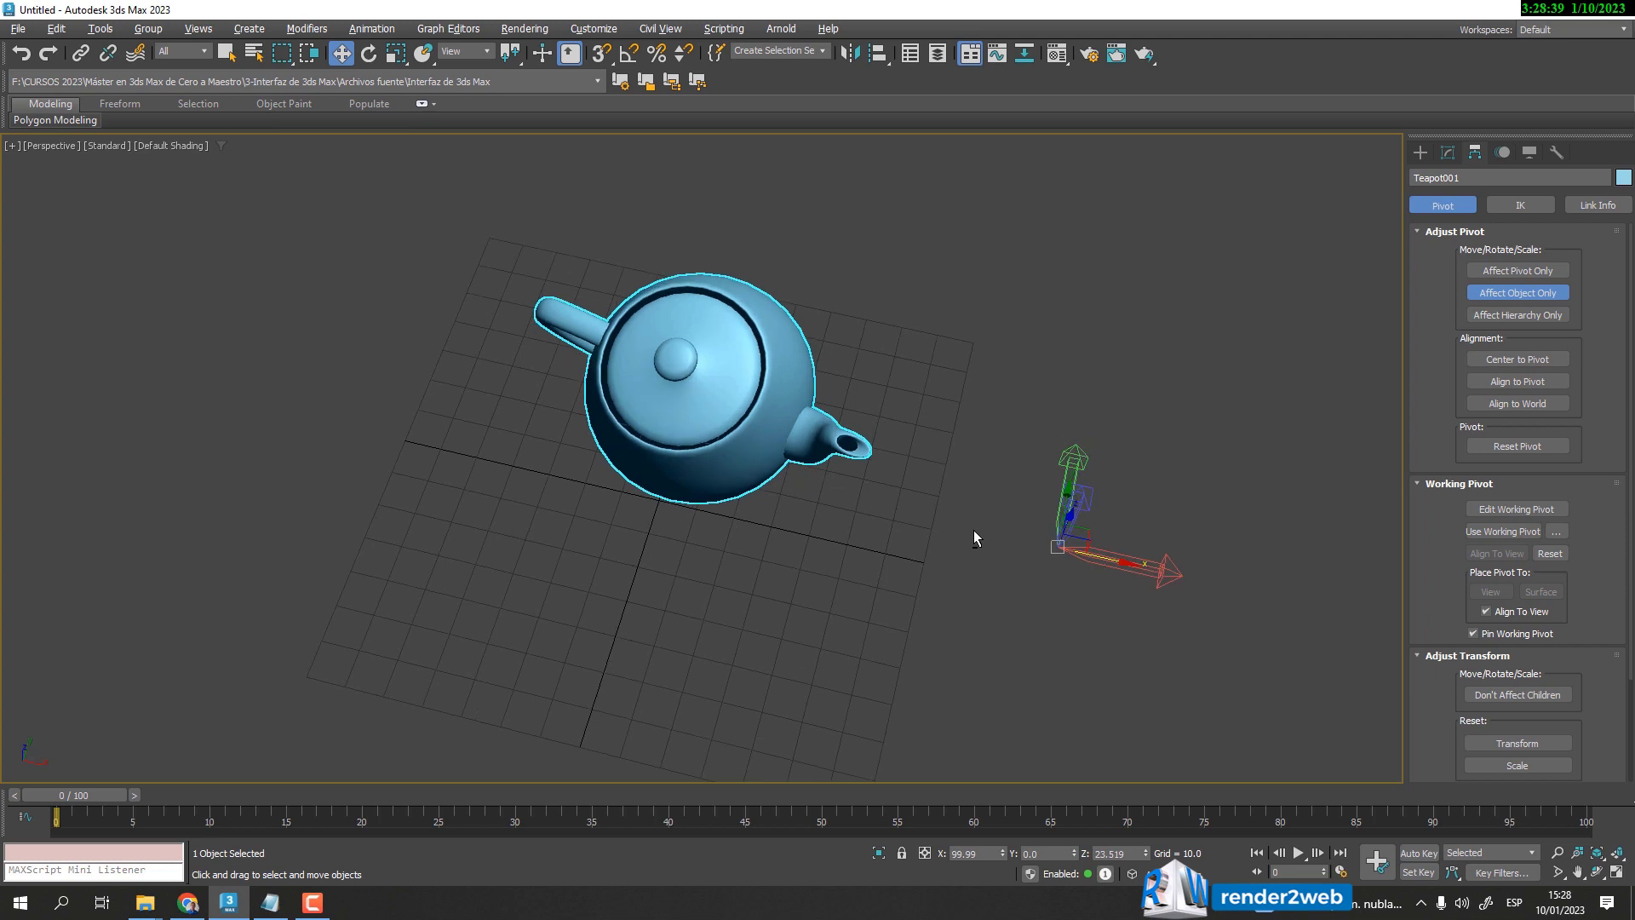
{"action": "left_click", "coordinate": [1517, 388]}
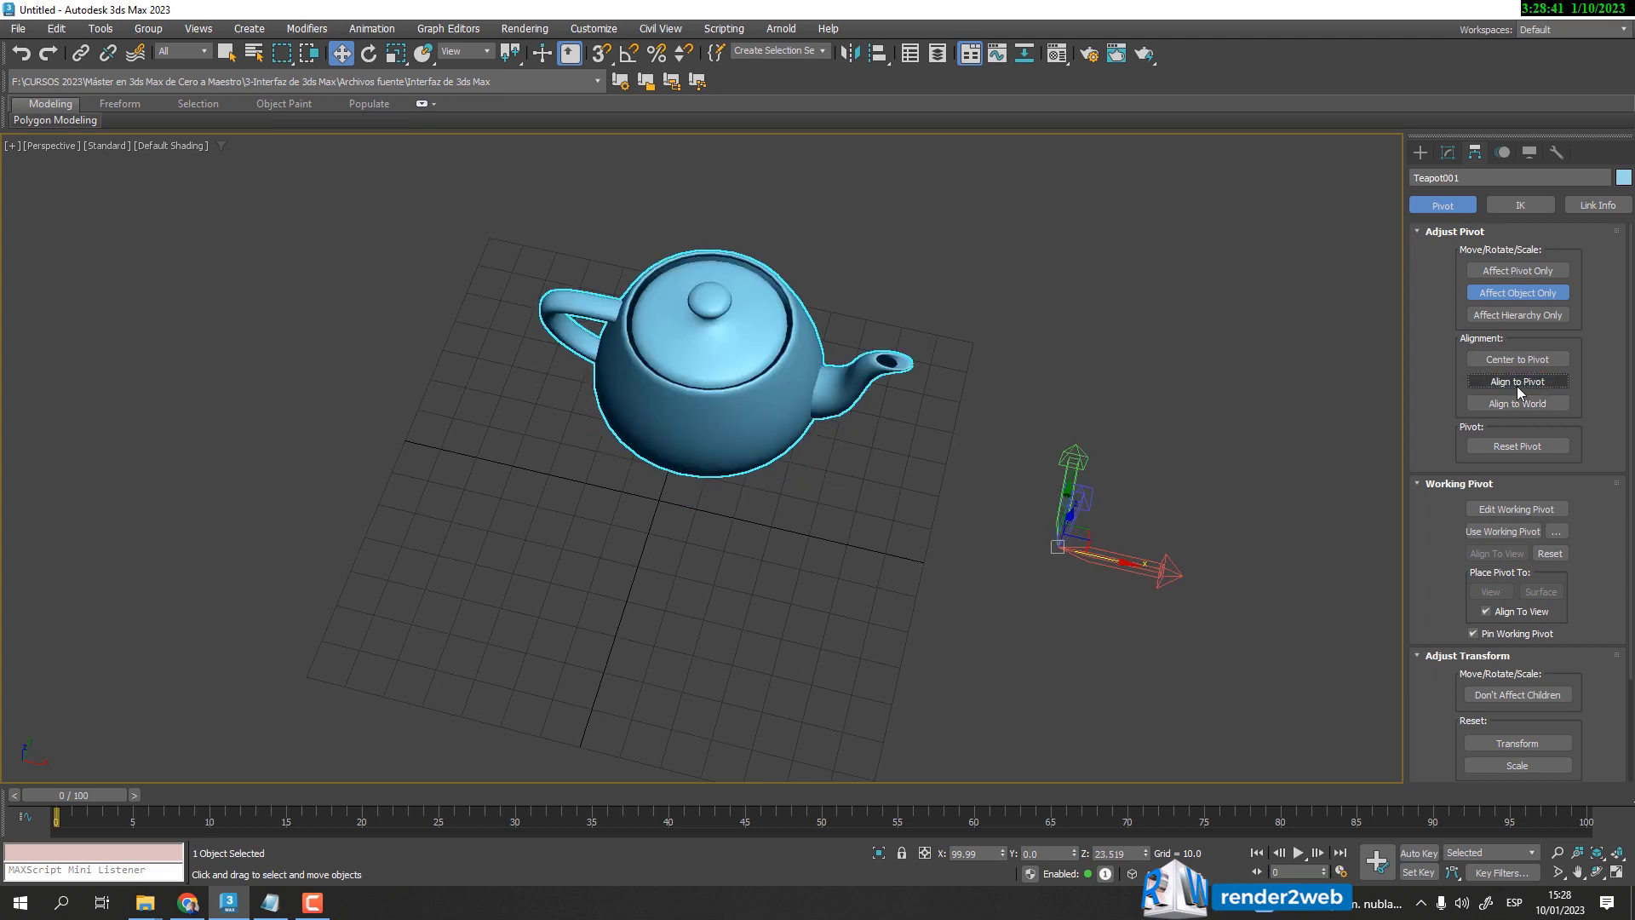
{"action": "middle_click_drag", "start_coordinate": [1141, 491], "coordinate": [1116, 539], "text": "alt"}
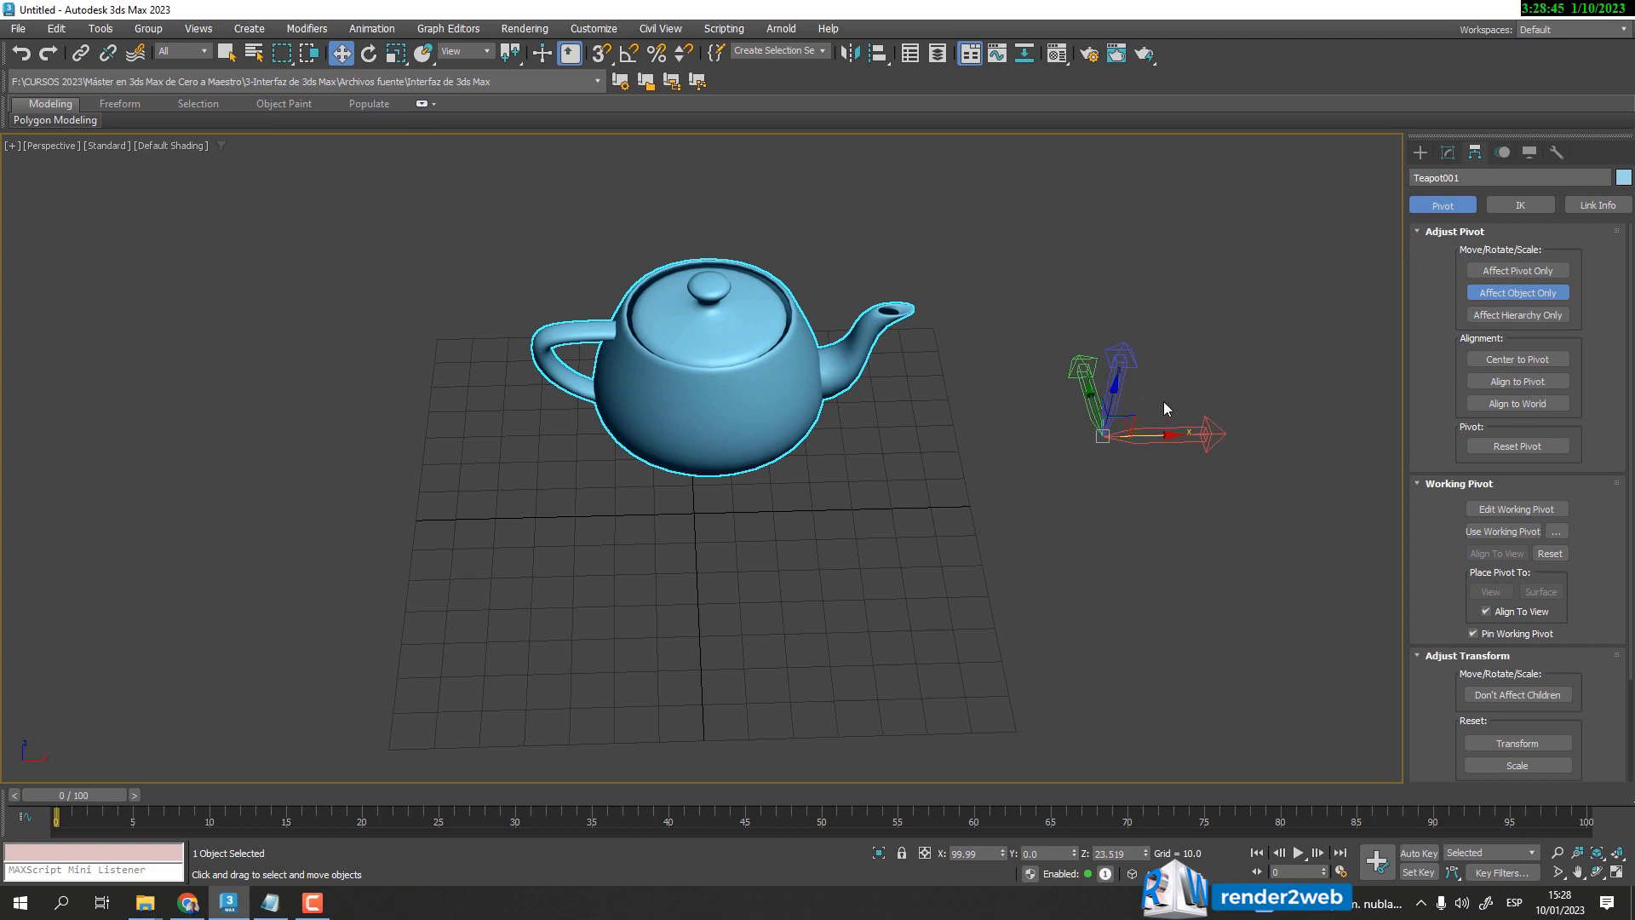
{"action": "middle_click_drag", "start_coordinate": [1163, 401], "coordinate": [886, 519], "text": "alt"}
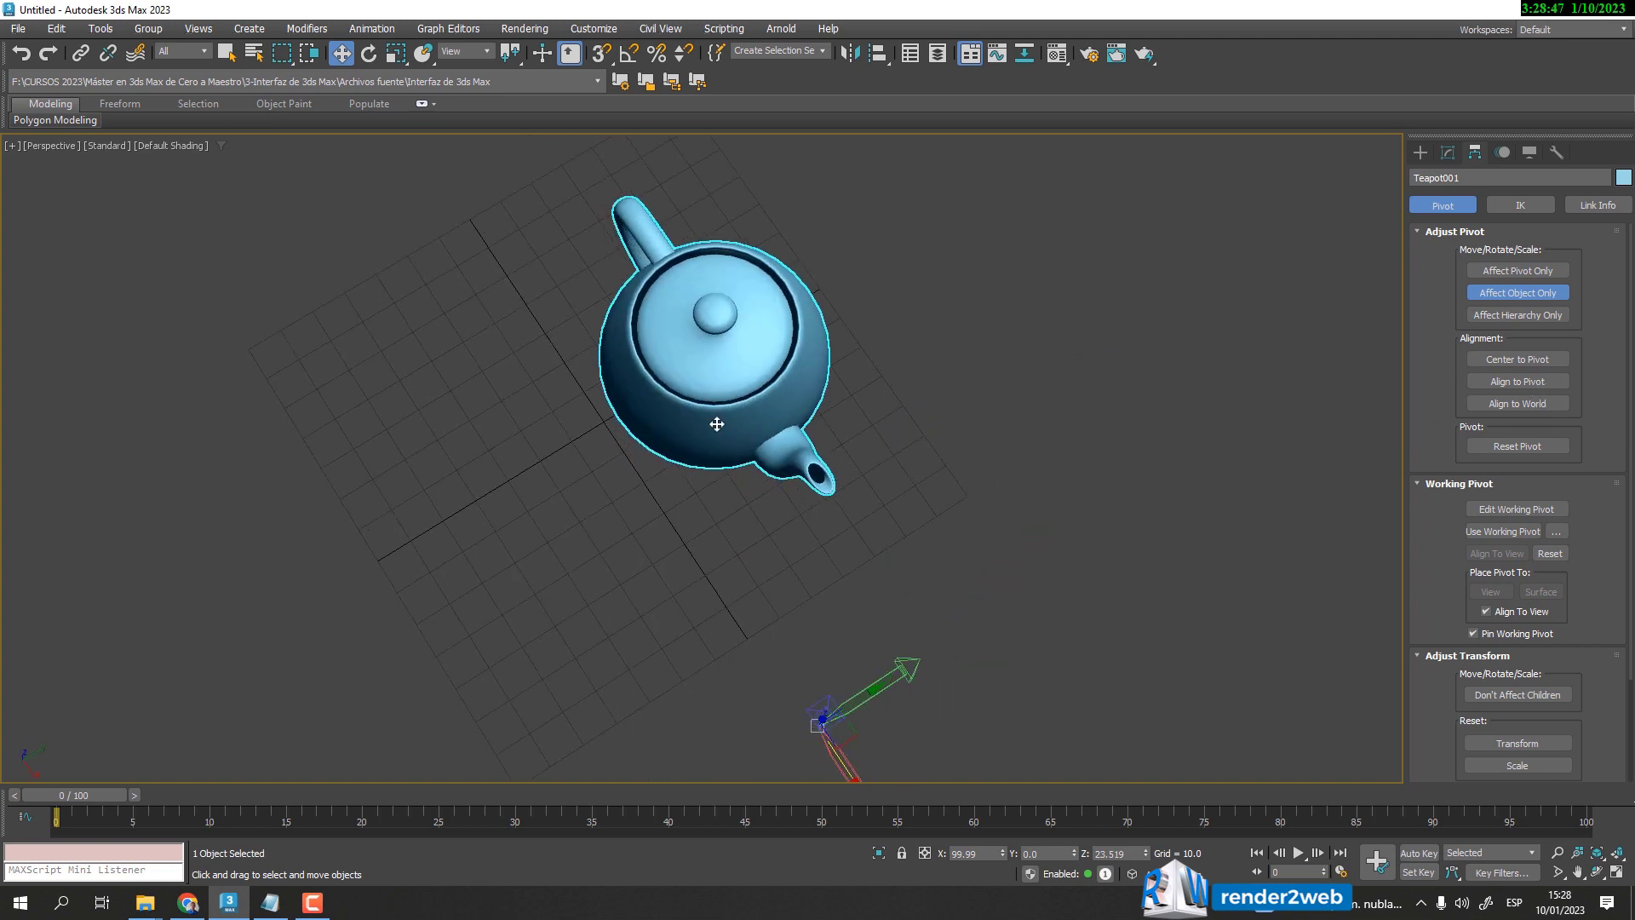
{"action": "middle_click_drag", "start_coordinate": [913, 662], "coordinate": [1066, 407], "text": "alt"}
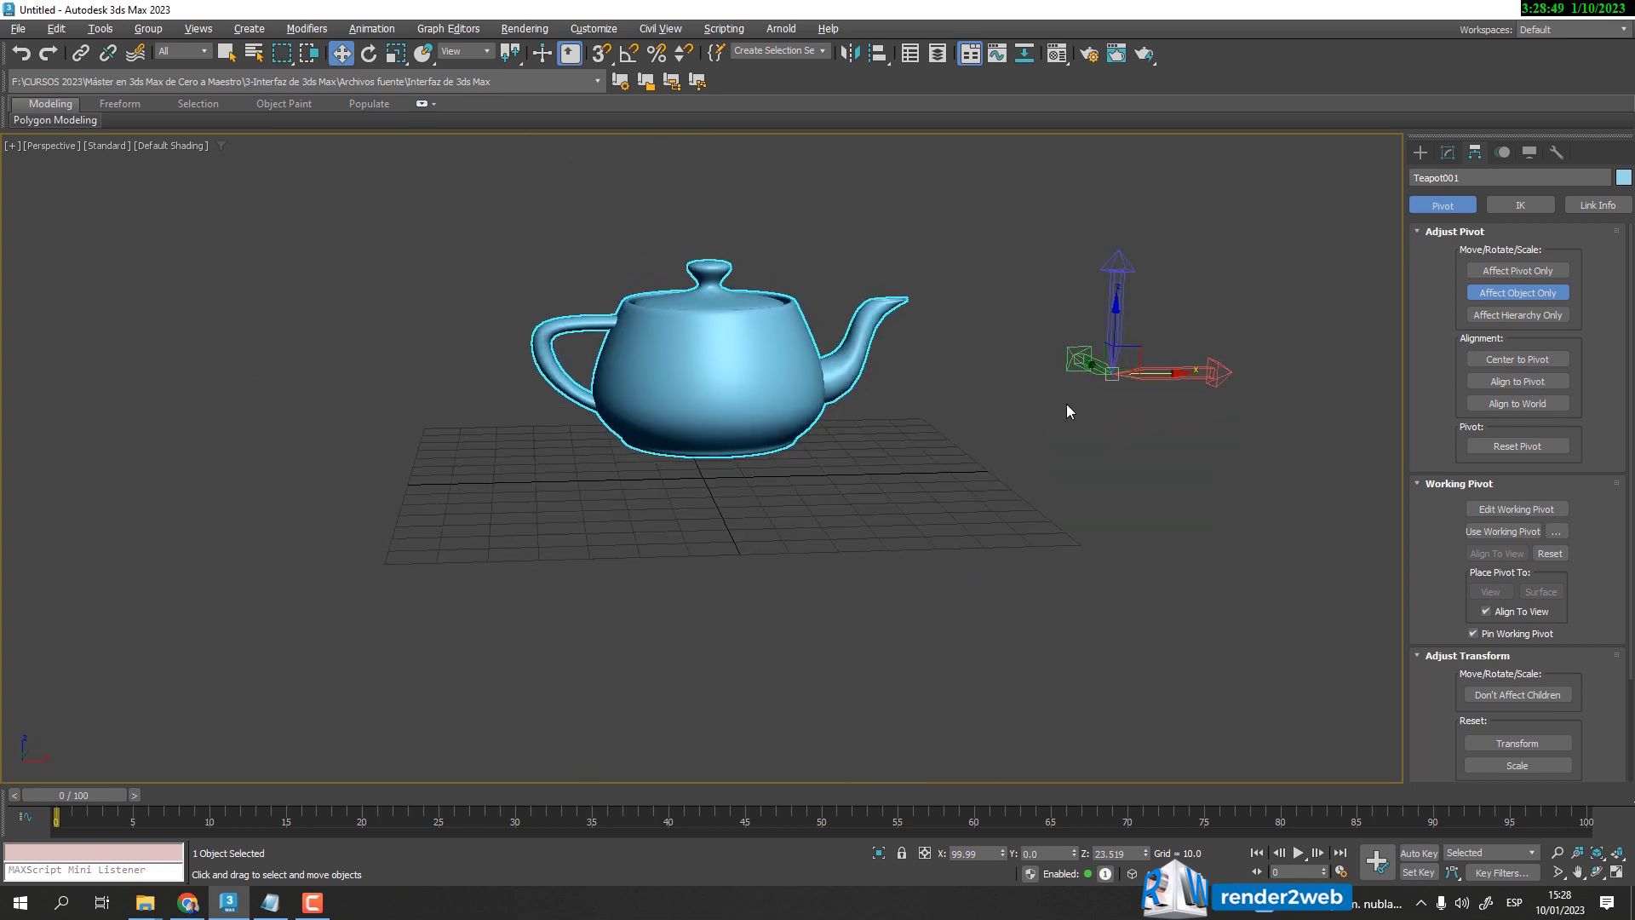
{"action": "scroll", "coordinate": [1066, 407], "scroll_direction": "up", "scroll_amount": 5}
{"action": "middle_click_drag", "start_coordinate": [1085, 501], "coordinate": [750, 519], "text": "alt"}
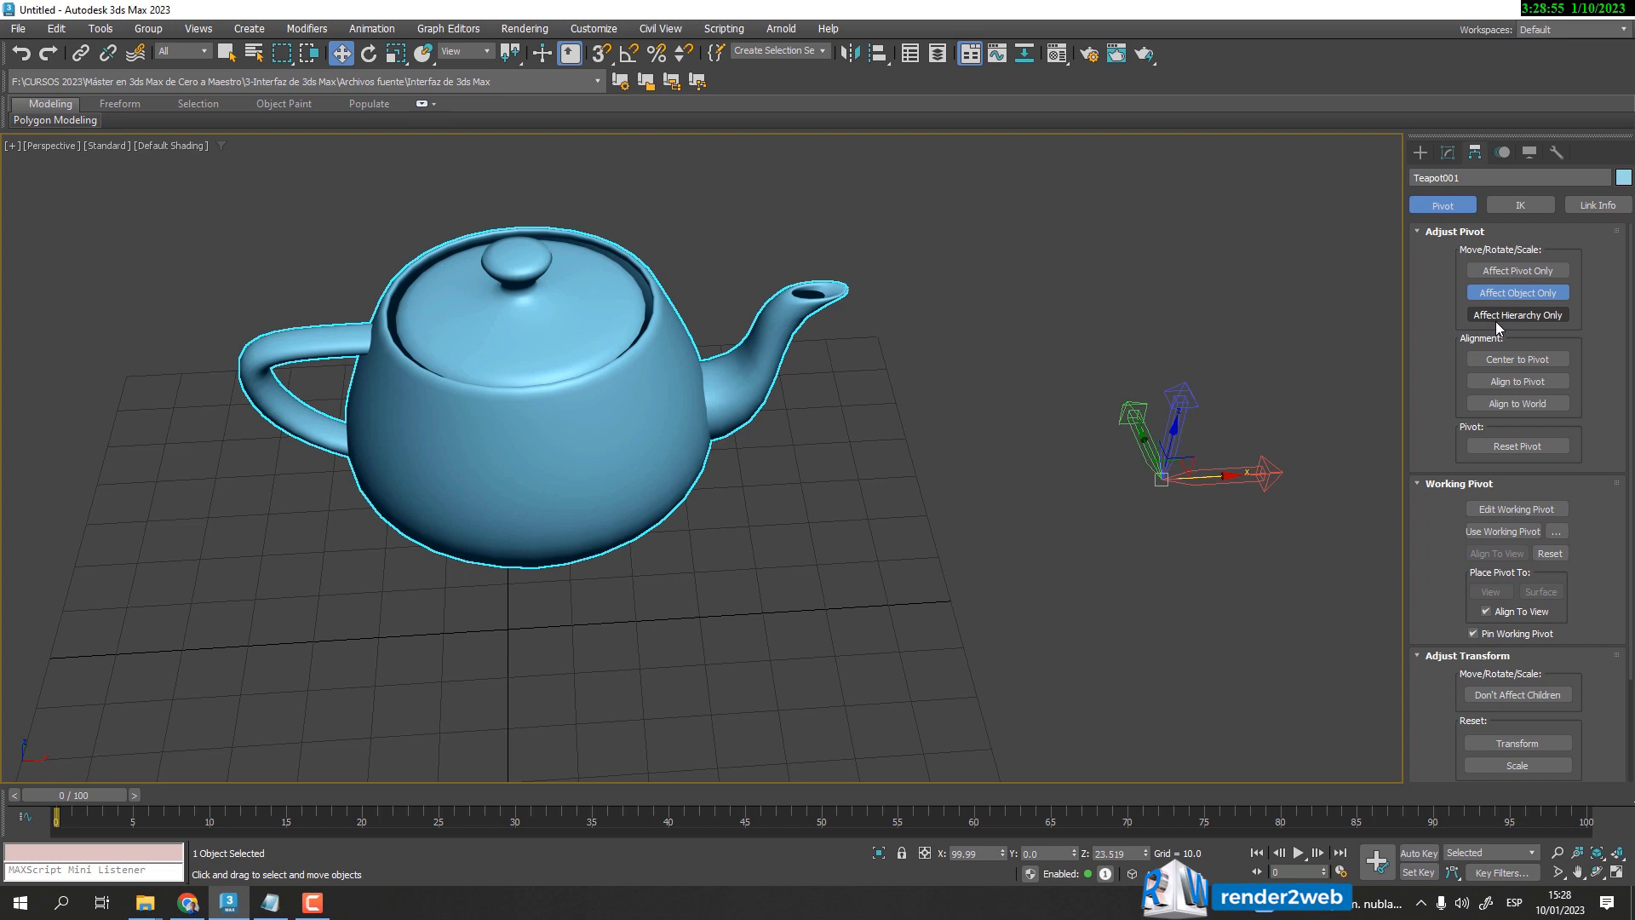
{"action": "middle_click_drag", "start_coordinate": [972, 426], "coordinate": [953, 409], "text": "alt"}
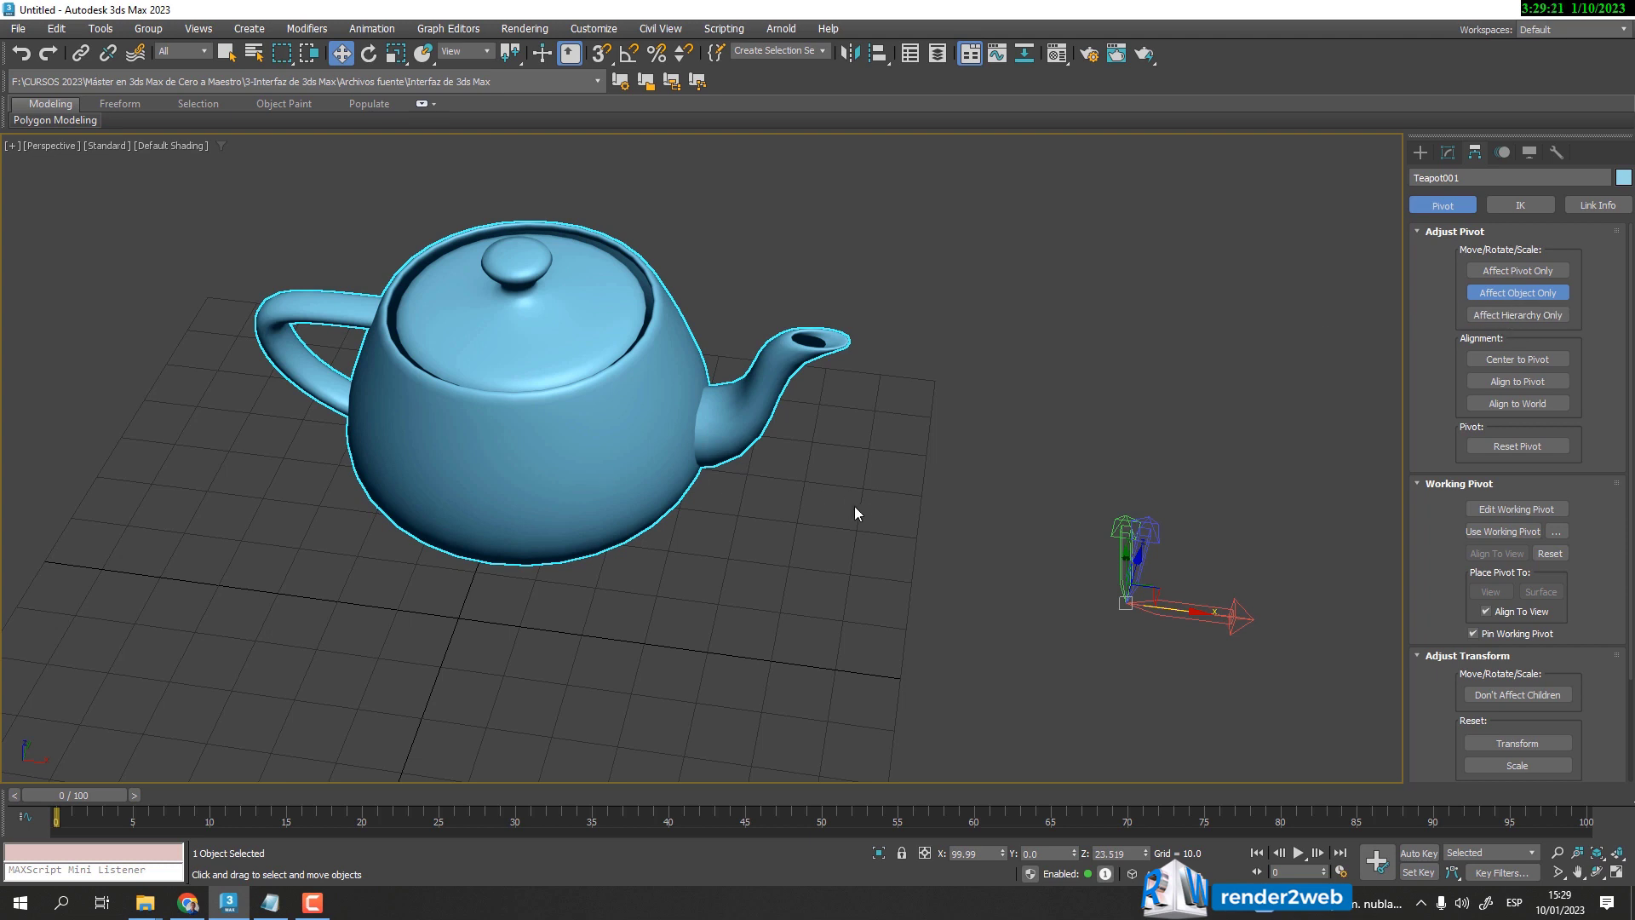
{"action": "mouse_move", "coordinate": [620, 500]}
{"action": "middle_mouse_down", "text": "alt"}
{"action": "mouse_move", "coordinate": [656, 499]}
{"action": "mouse_move", "coordinate": [641, 500]}
{"action": "middle_mouse_up", "text": "alt"}
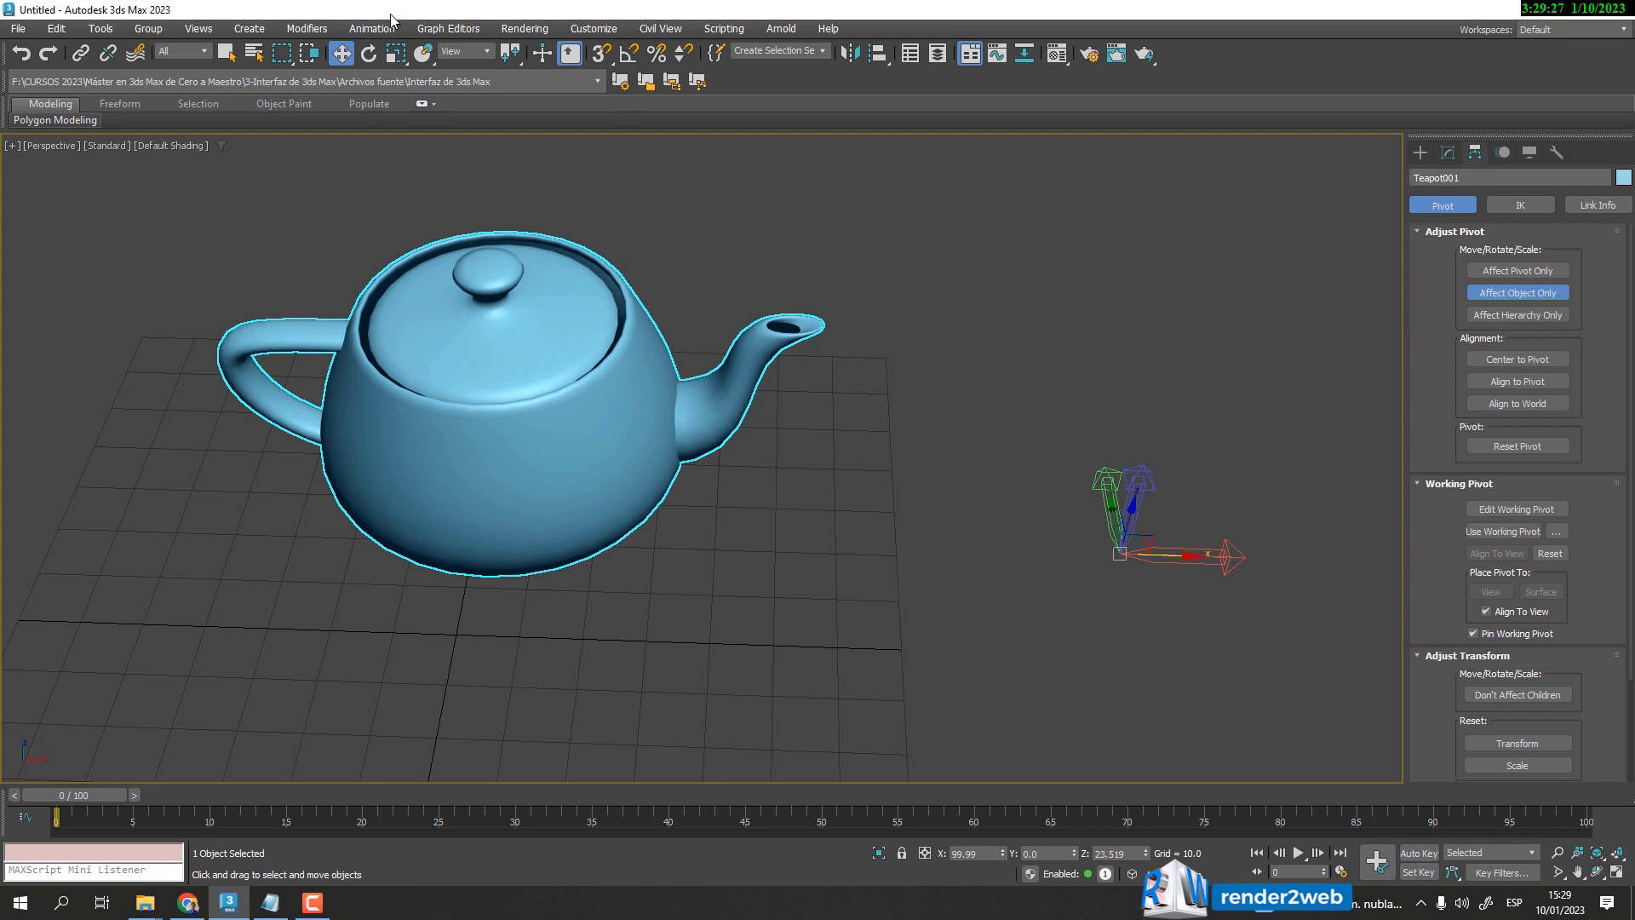
- Rotate the teapot independently of its pivot, and return to the Move tool with Affect Pivot Only enabled
{"action": "left_click", "coordinate": [368, 54]}
{"action": "left_click_drag", "start_coordinate": [1122, 511], "coordinate": [1069, 634]}
{"action": "right_click", "coordinate": [1059, 568]}
{"action": "left_click", "coordinate": [1521, 270]}
{"action": "left_click", "coordinate": [347, 63]}
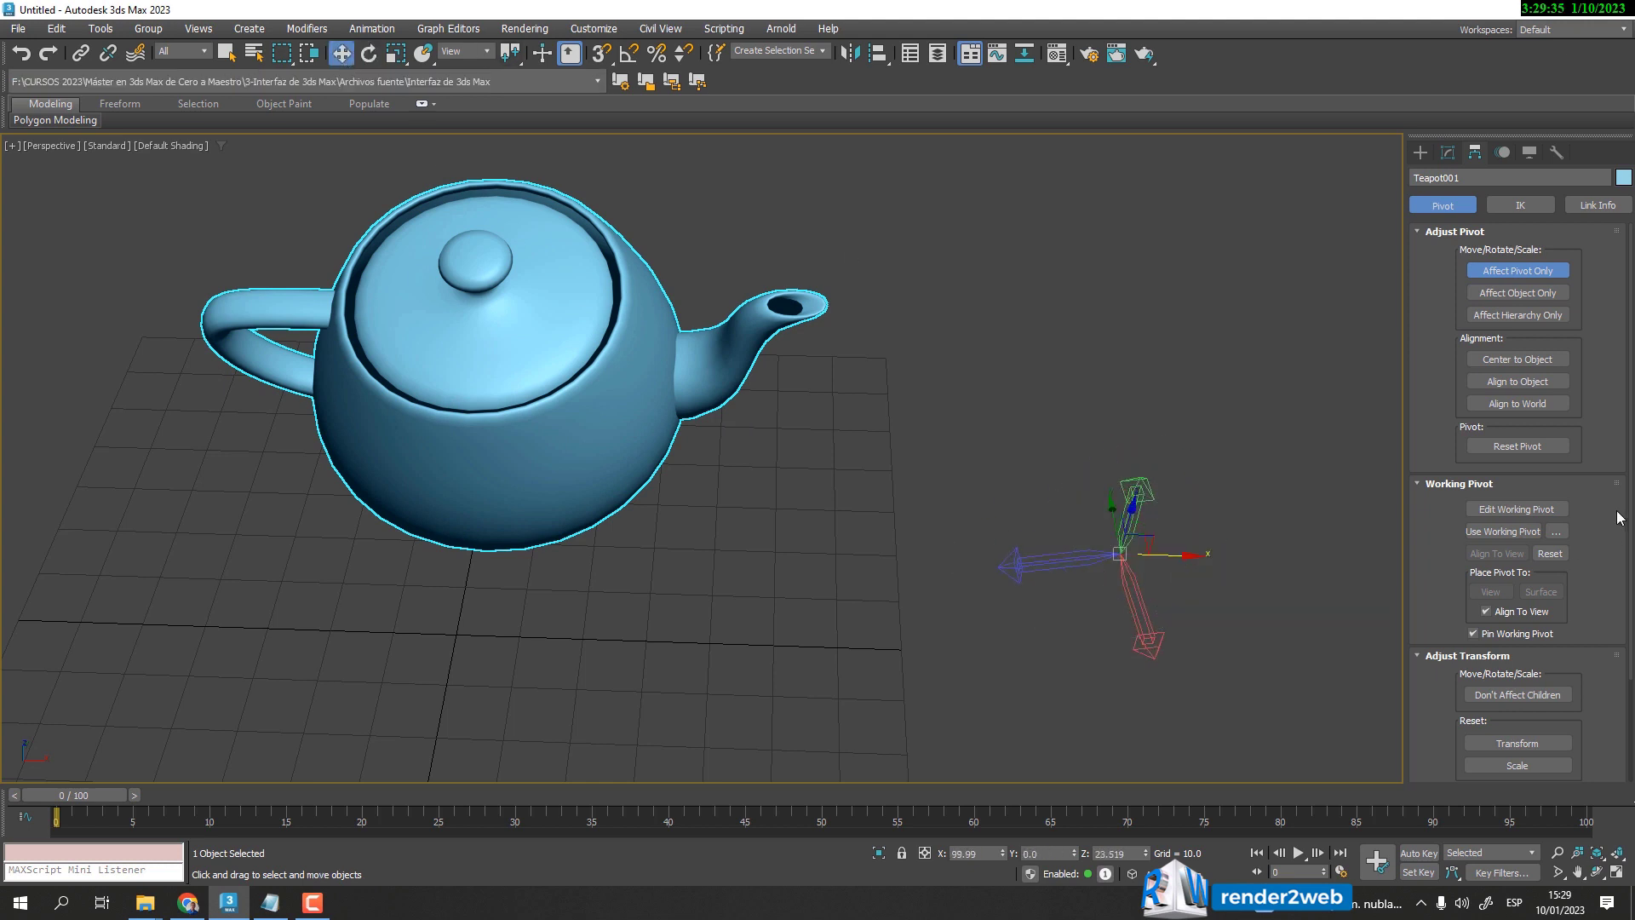
- Reset the teapot's pivot to its original position and orientation and inspect it from another angle
{"action": "left_click", "coordinate": [1529, 450]}
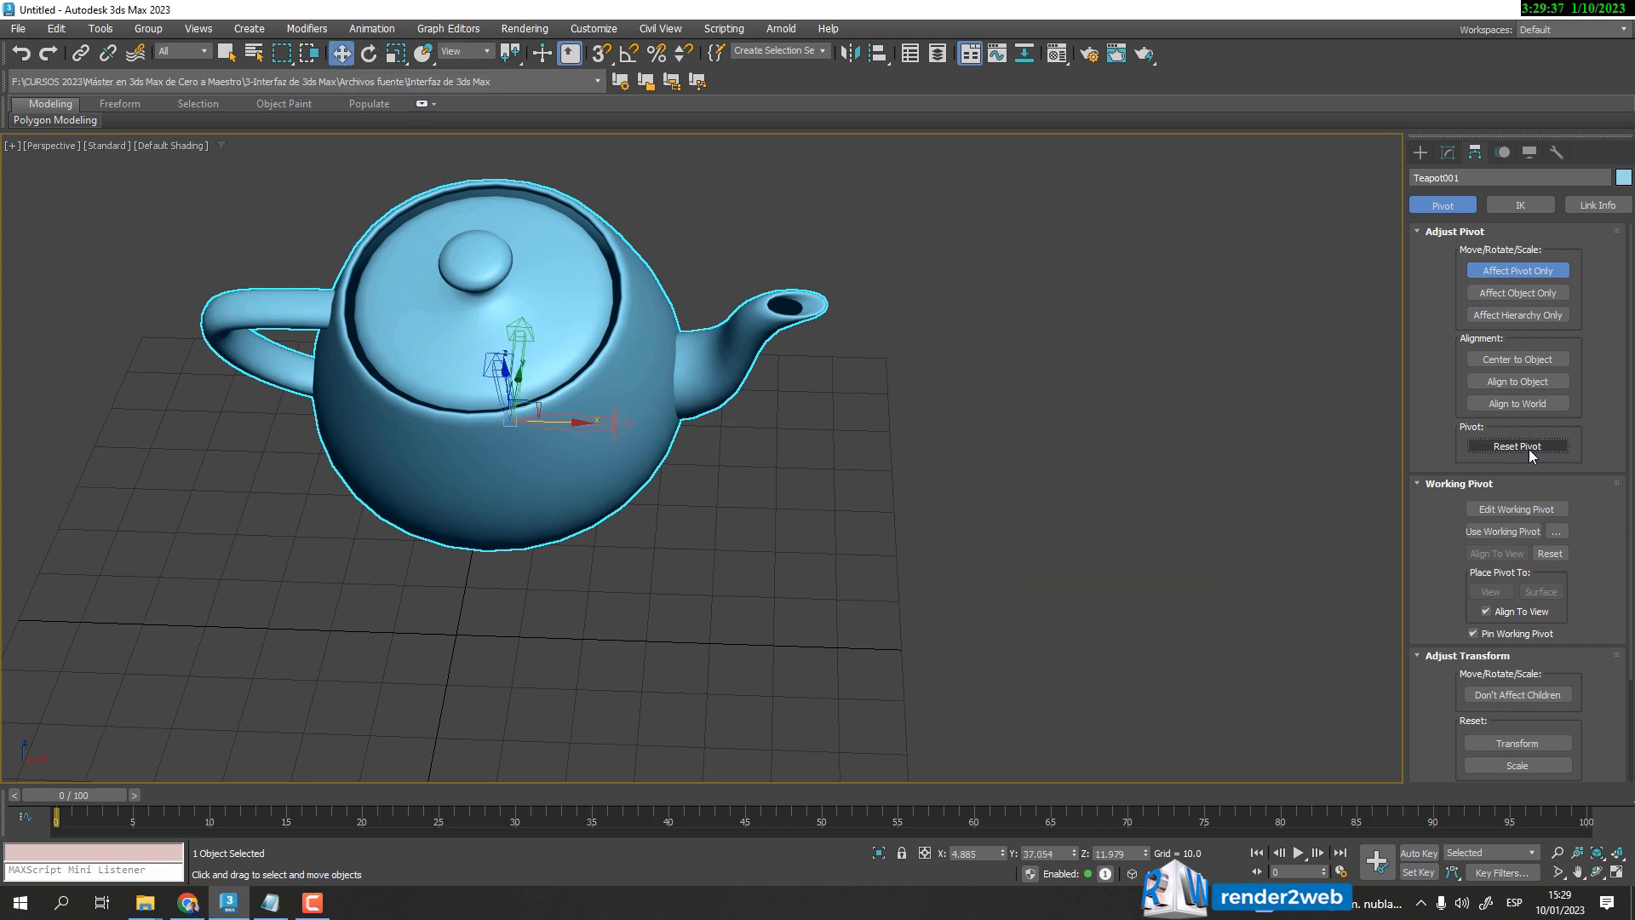
{"action": "middle_click_drag", "start_coordinate": [502, 586], "coordinate": [726, 631], "text": "alt"}
{"action": "scroll", "coordinate": [744, 603], "scroll_direction": "down", "scroll_amount": 5}
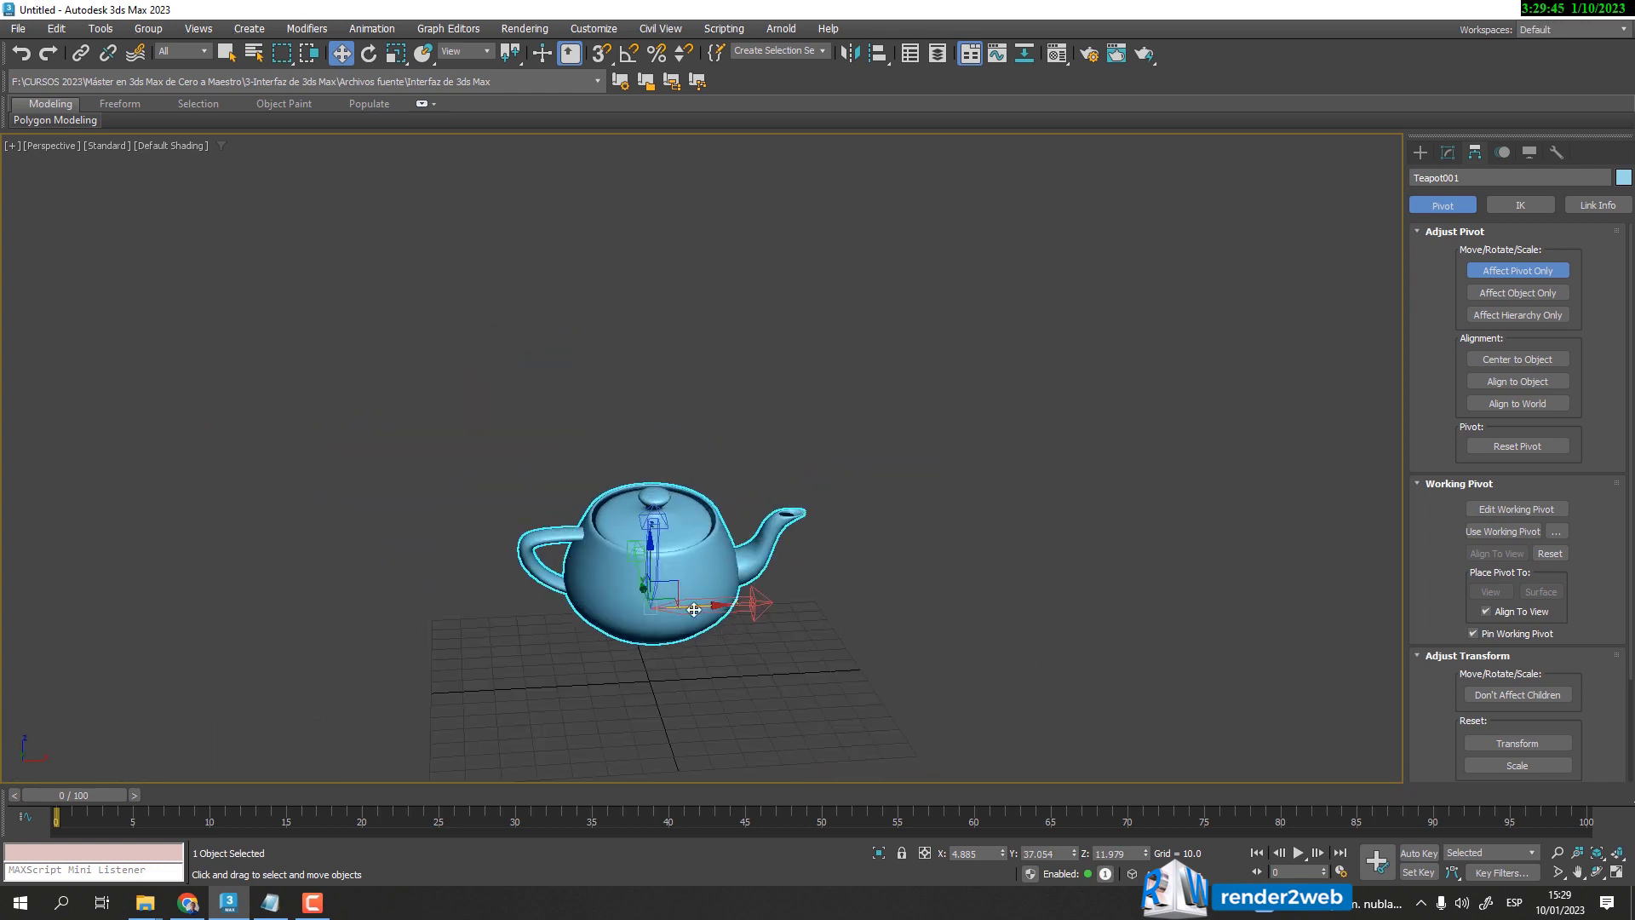
- Delete the teapot, show the Standard Primitives, and restore the four-viewport layout with the perspective view centered on the grid
{"action": "key", "text": "Delete"}
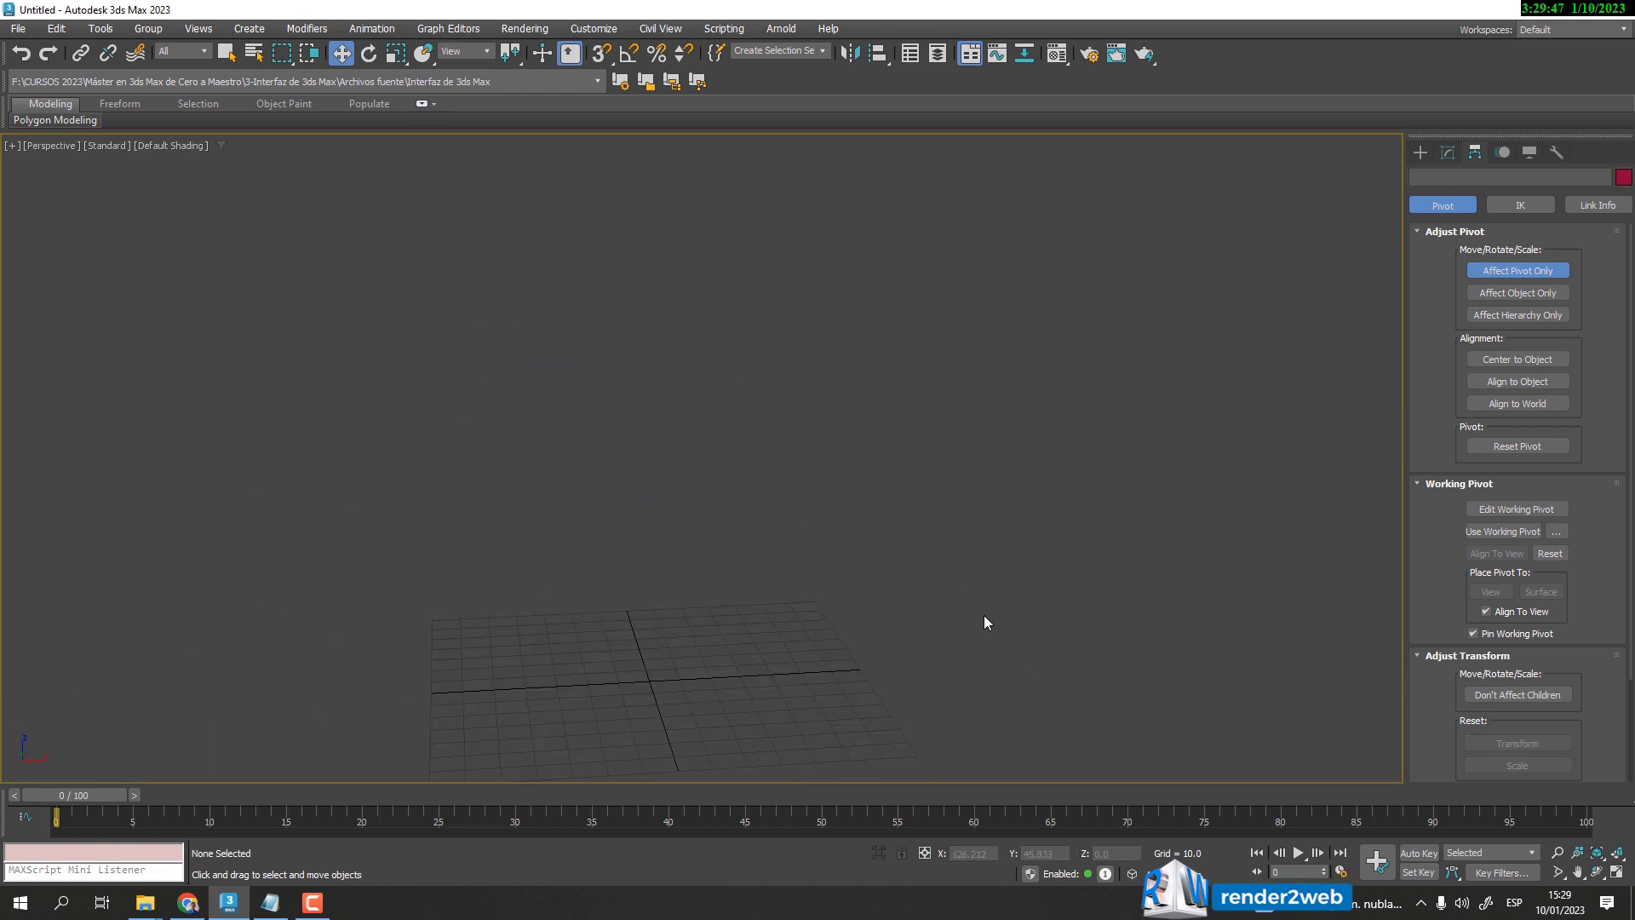
{"action": "left_click", "coordinate": [1419, 152]}
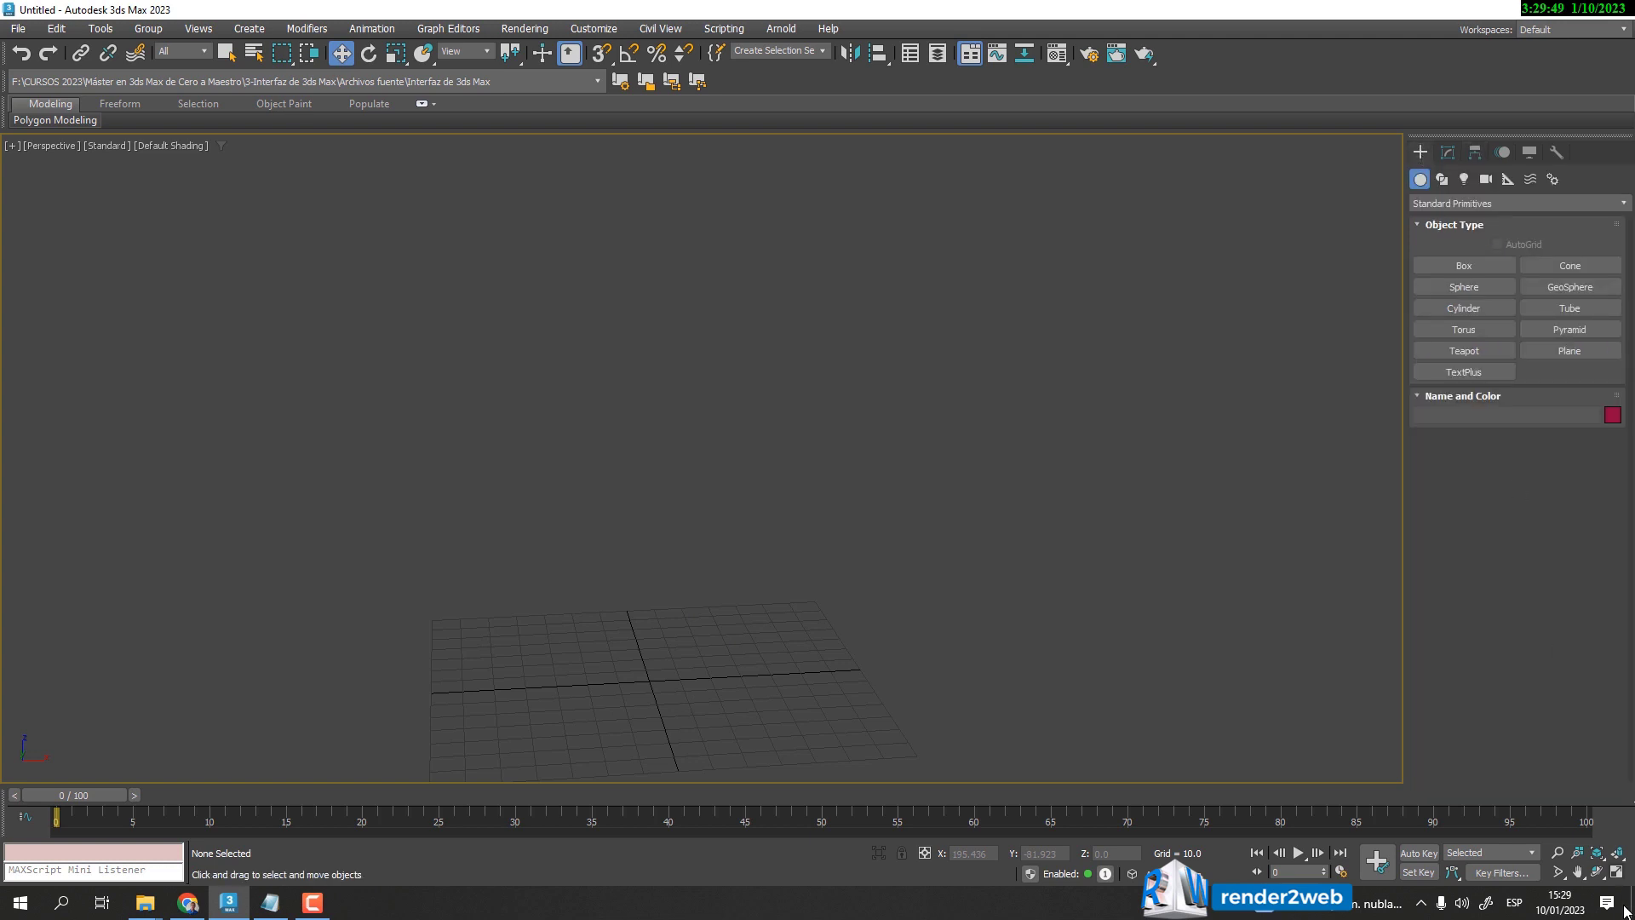
{"action": "left_click", "coordinate": [1616, 872]}
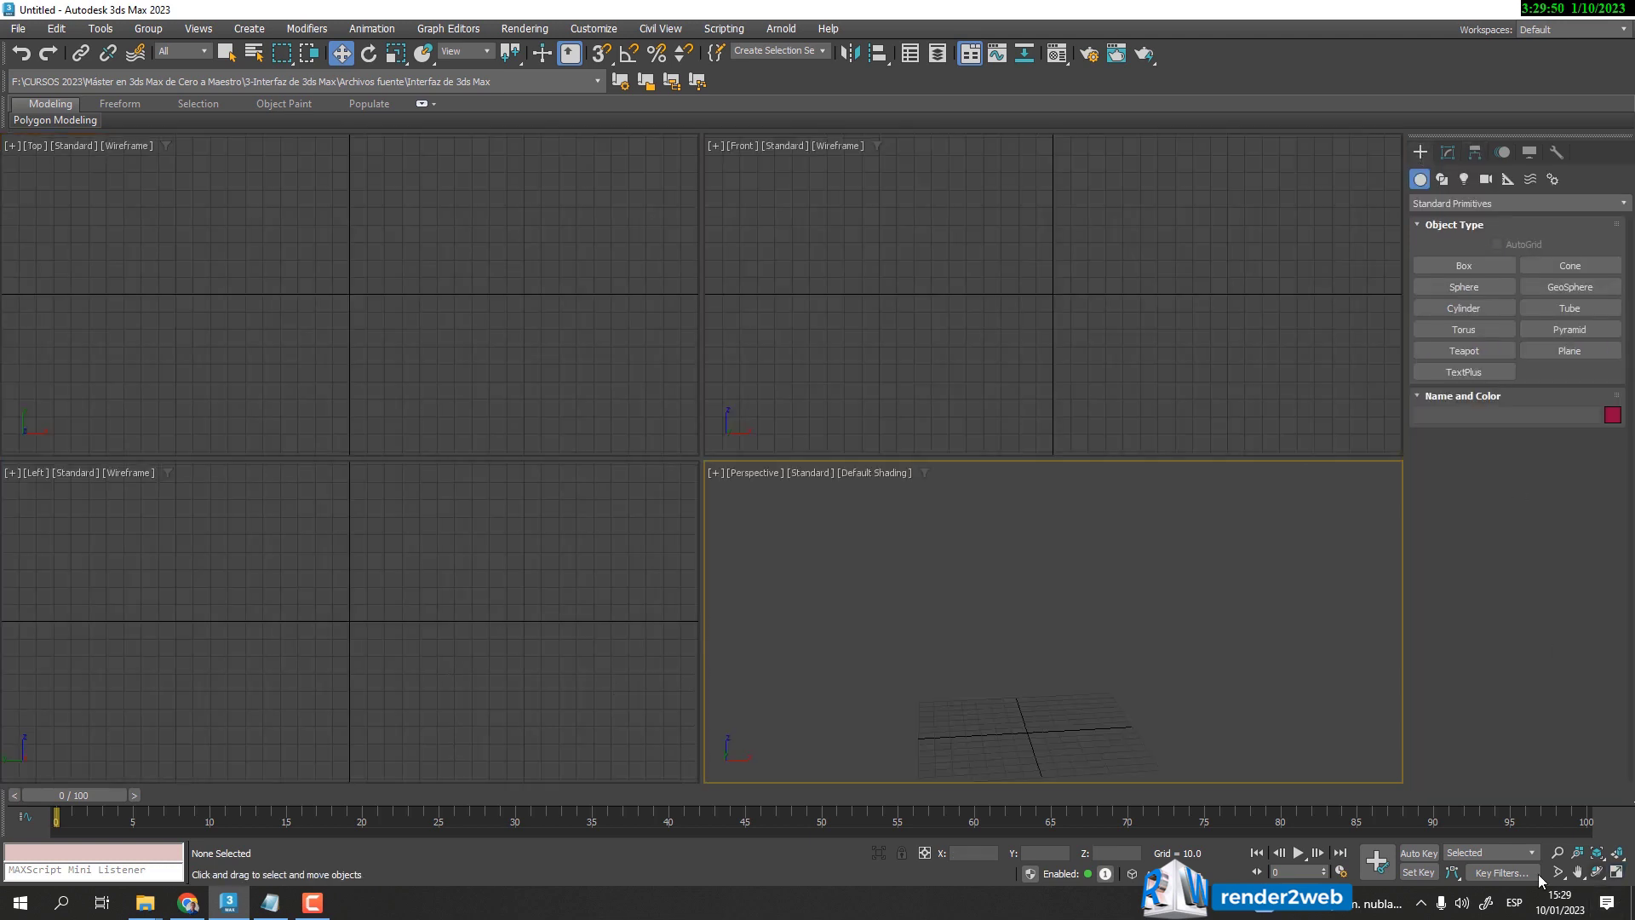
{"action": "left_click", "coordinate": [1617, 852]}
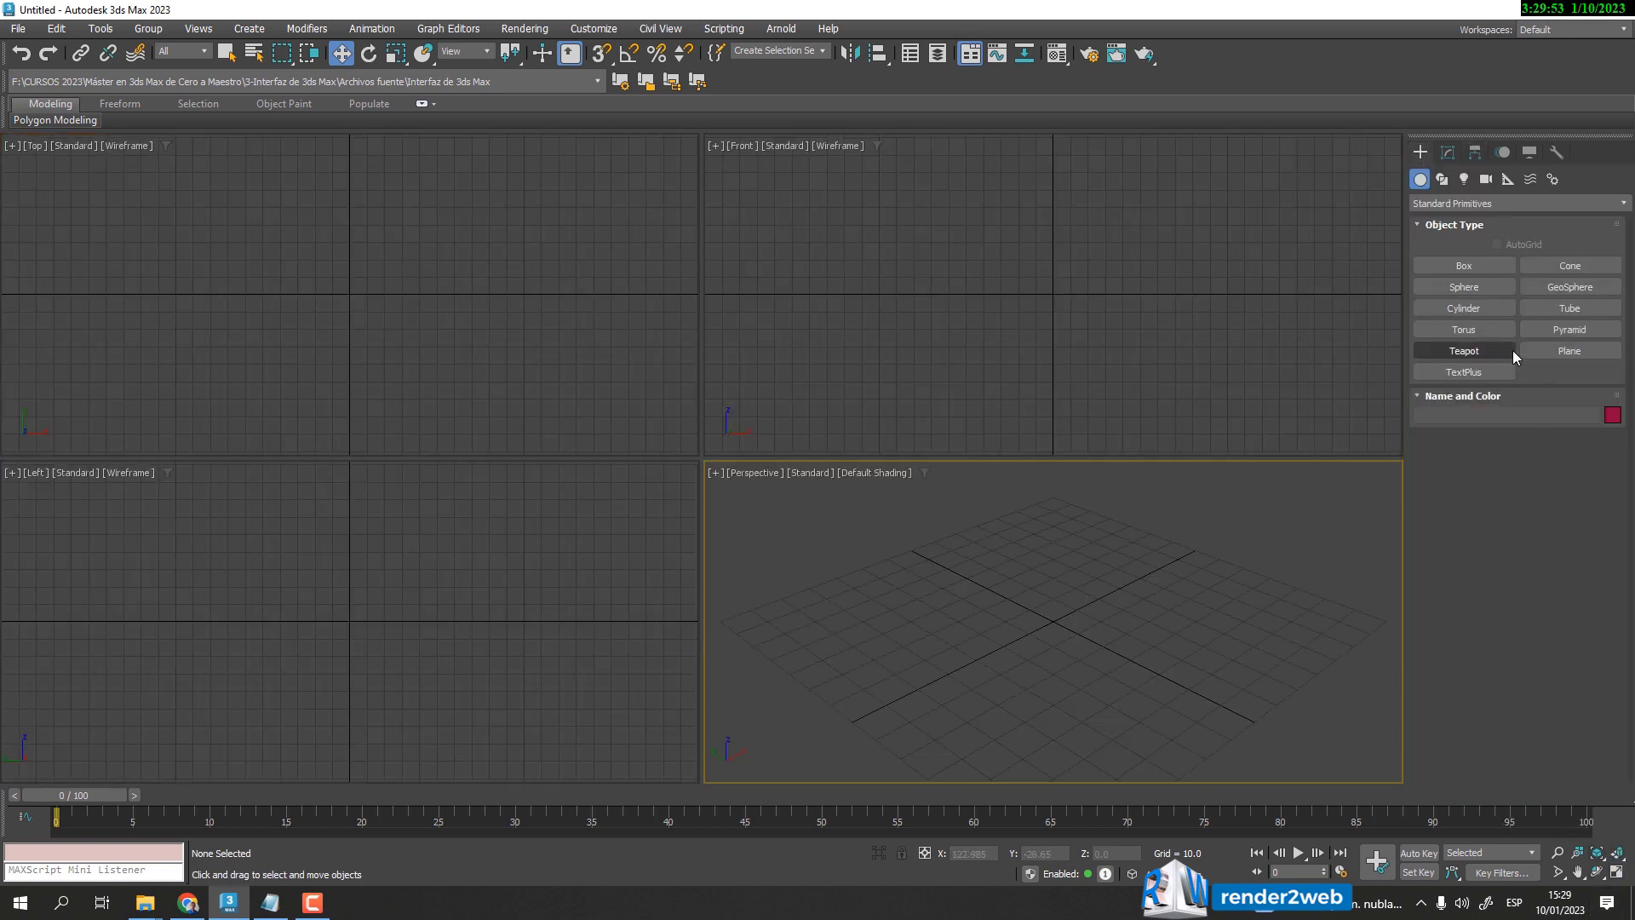
- Create a flat base cylinder in the Top viewport, about 16.7 in radius and 4.9 high
{"action": "left_click", "coordinate": [1478, 308]}
{"action": "key", "text": "Escape"}
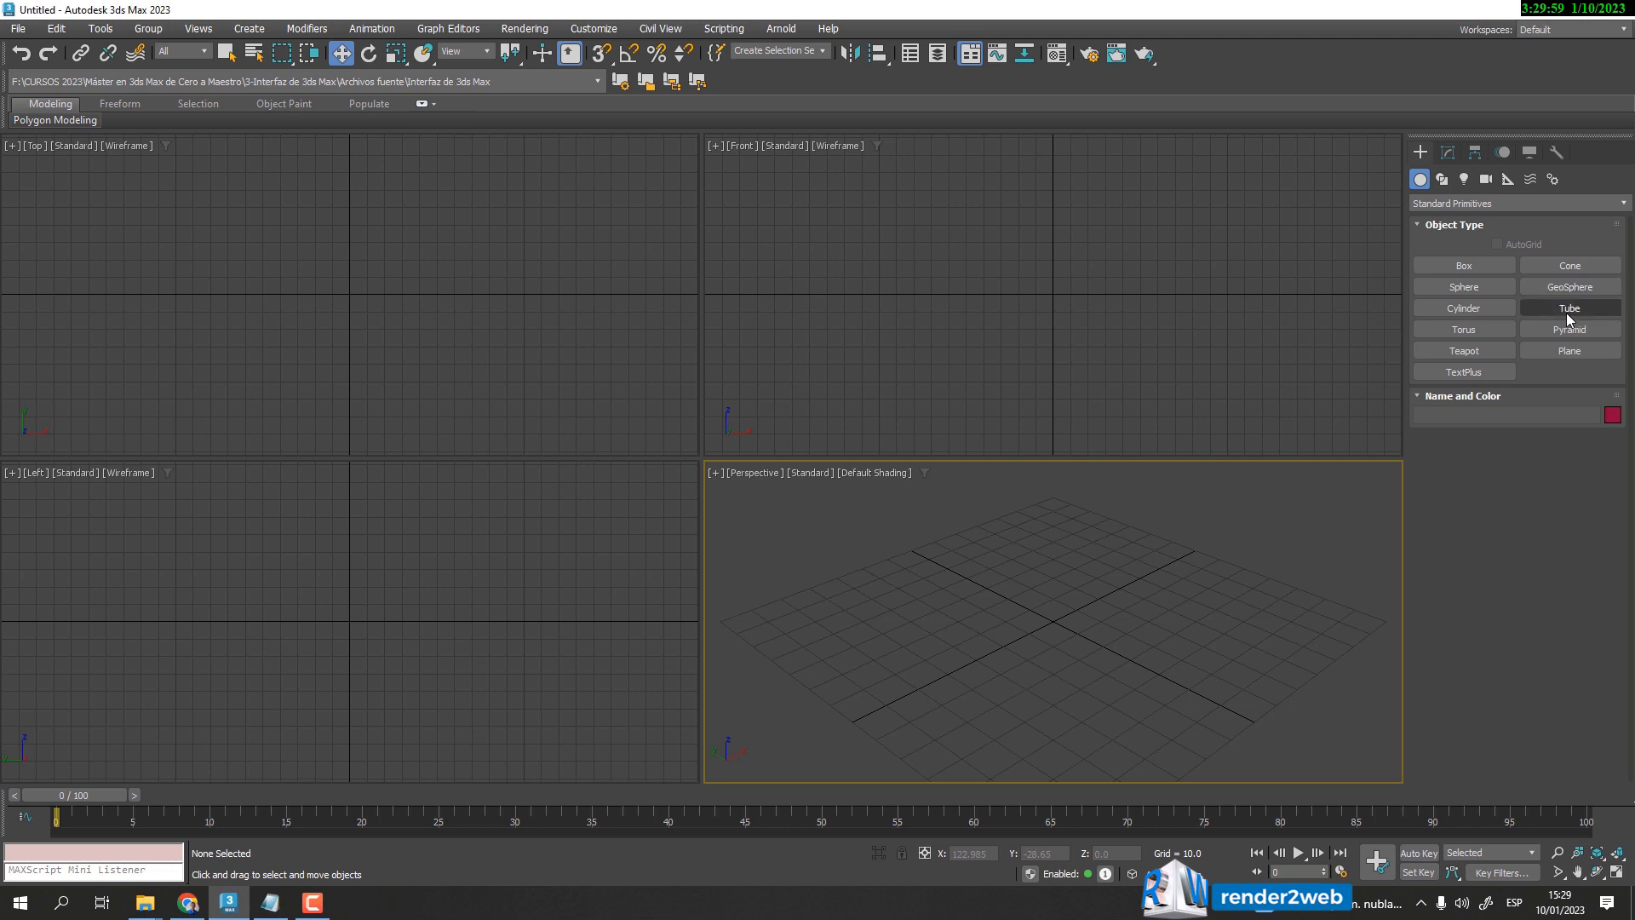
{"action": "left_click", "coordinate": [1478, 304]}
{"action": "mouse_move", "coordinate": [337, 285]}
{"action": "left_mouse_down"}
{"action": "mouse_move", "coordinate": [376, 306]}
{"action": "mouse_move", "coordinate": [364, 296]}
{"action": "left_mouse_up"}
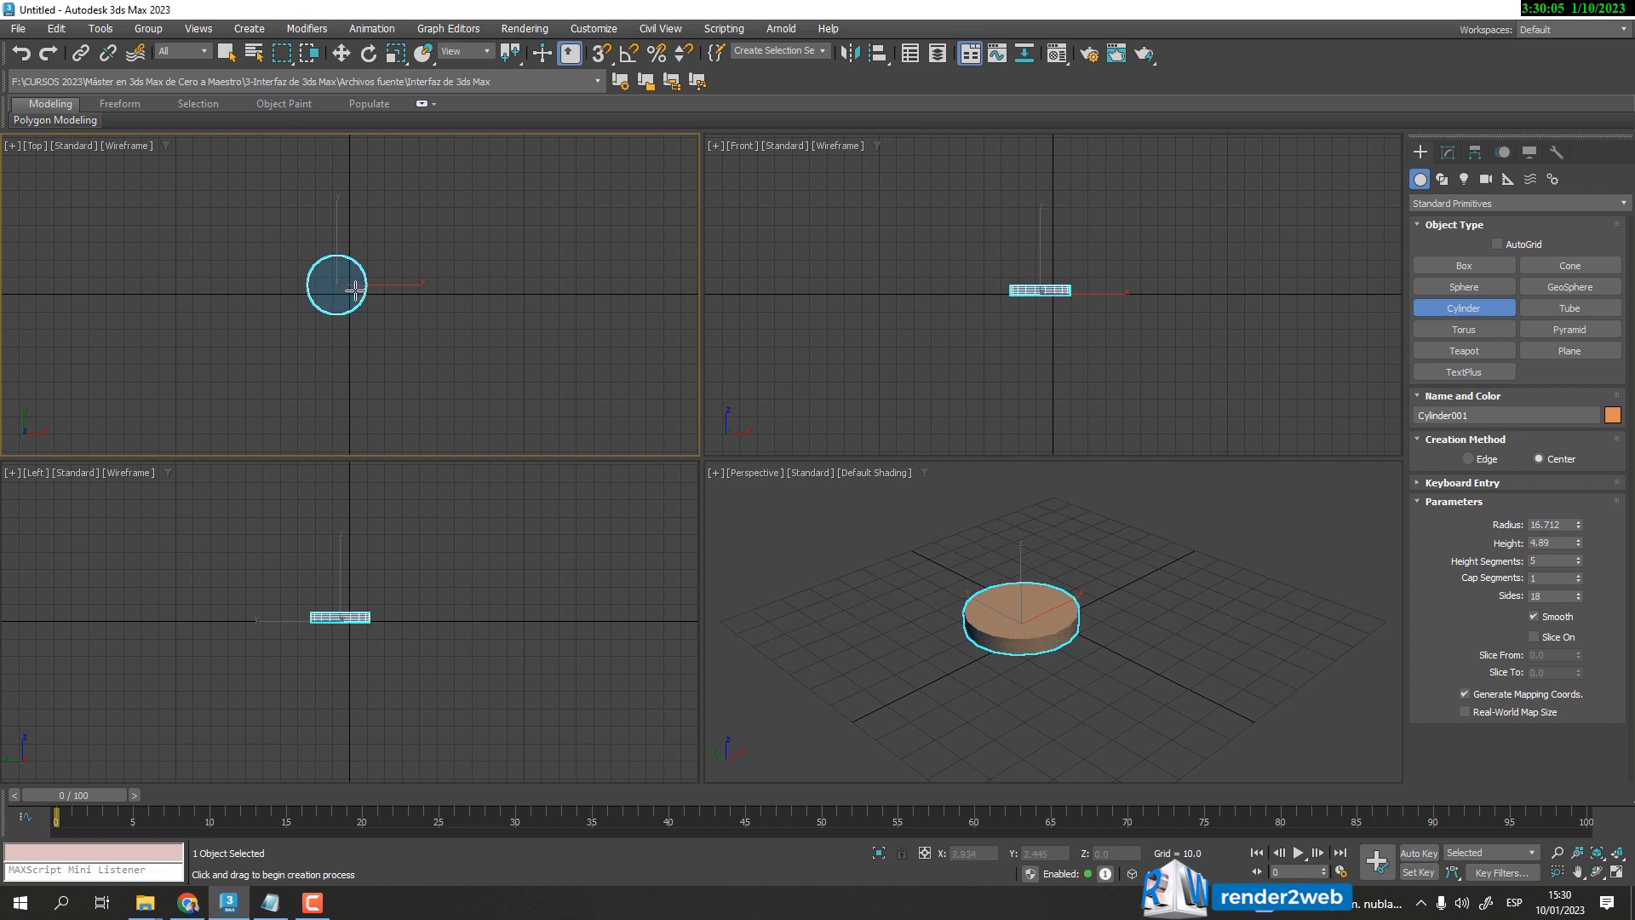
- Center the base cylinder on the world origin by resetting its X and Y positions to 0
{"action": "left_click", "coordinate": [340, 52]}
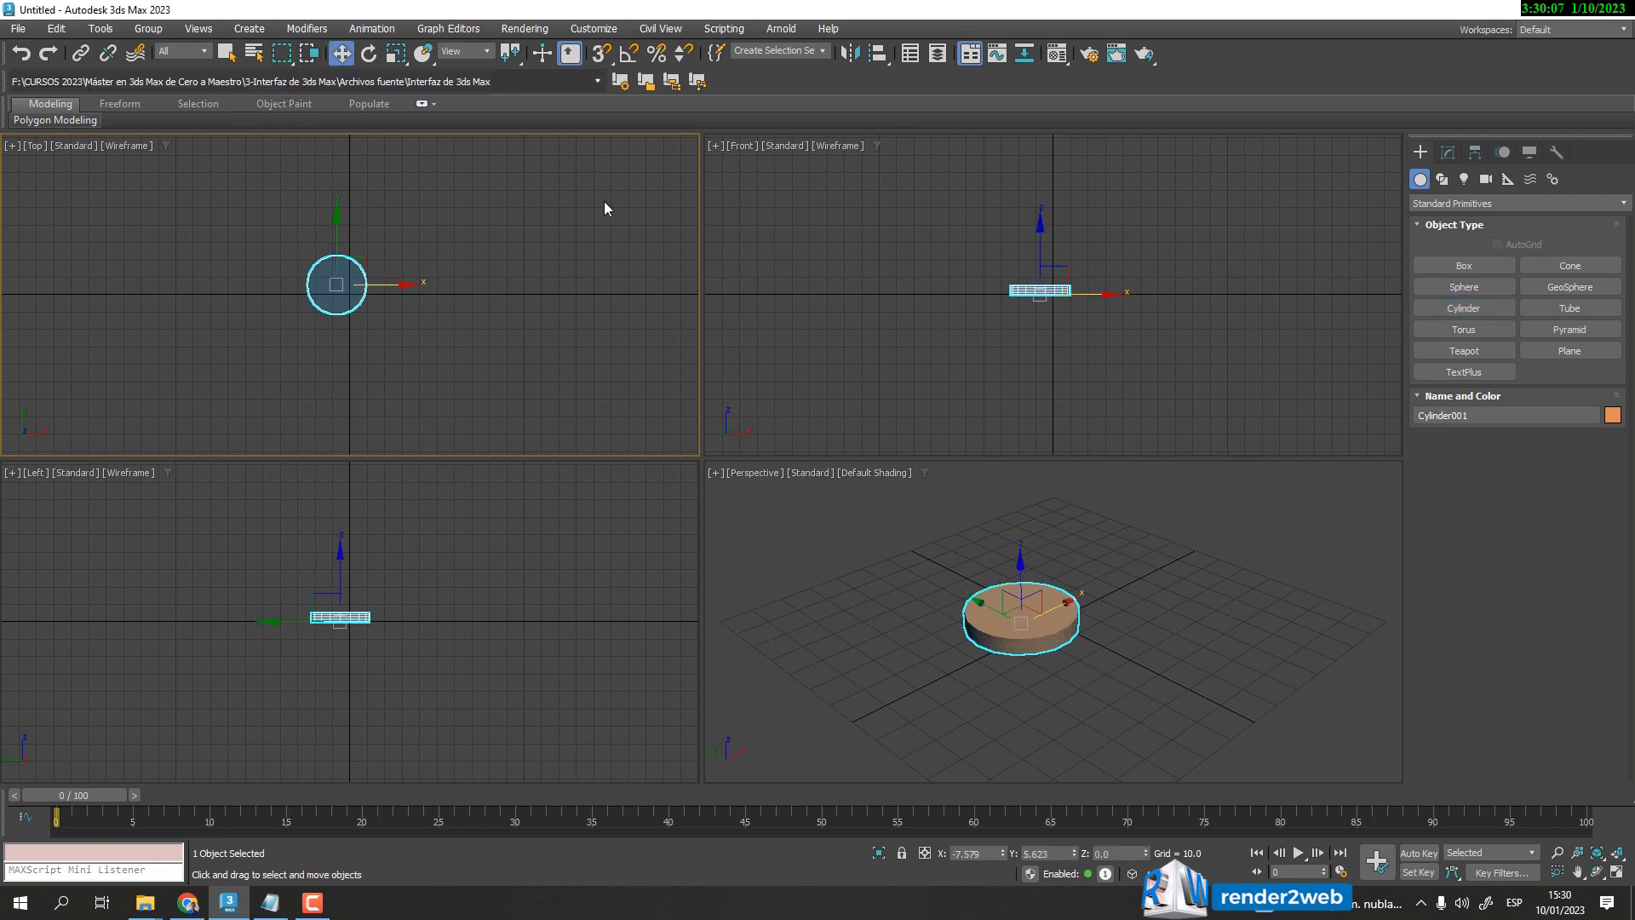
{"action": "right_click", "coordinate": [1003, 854]}
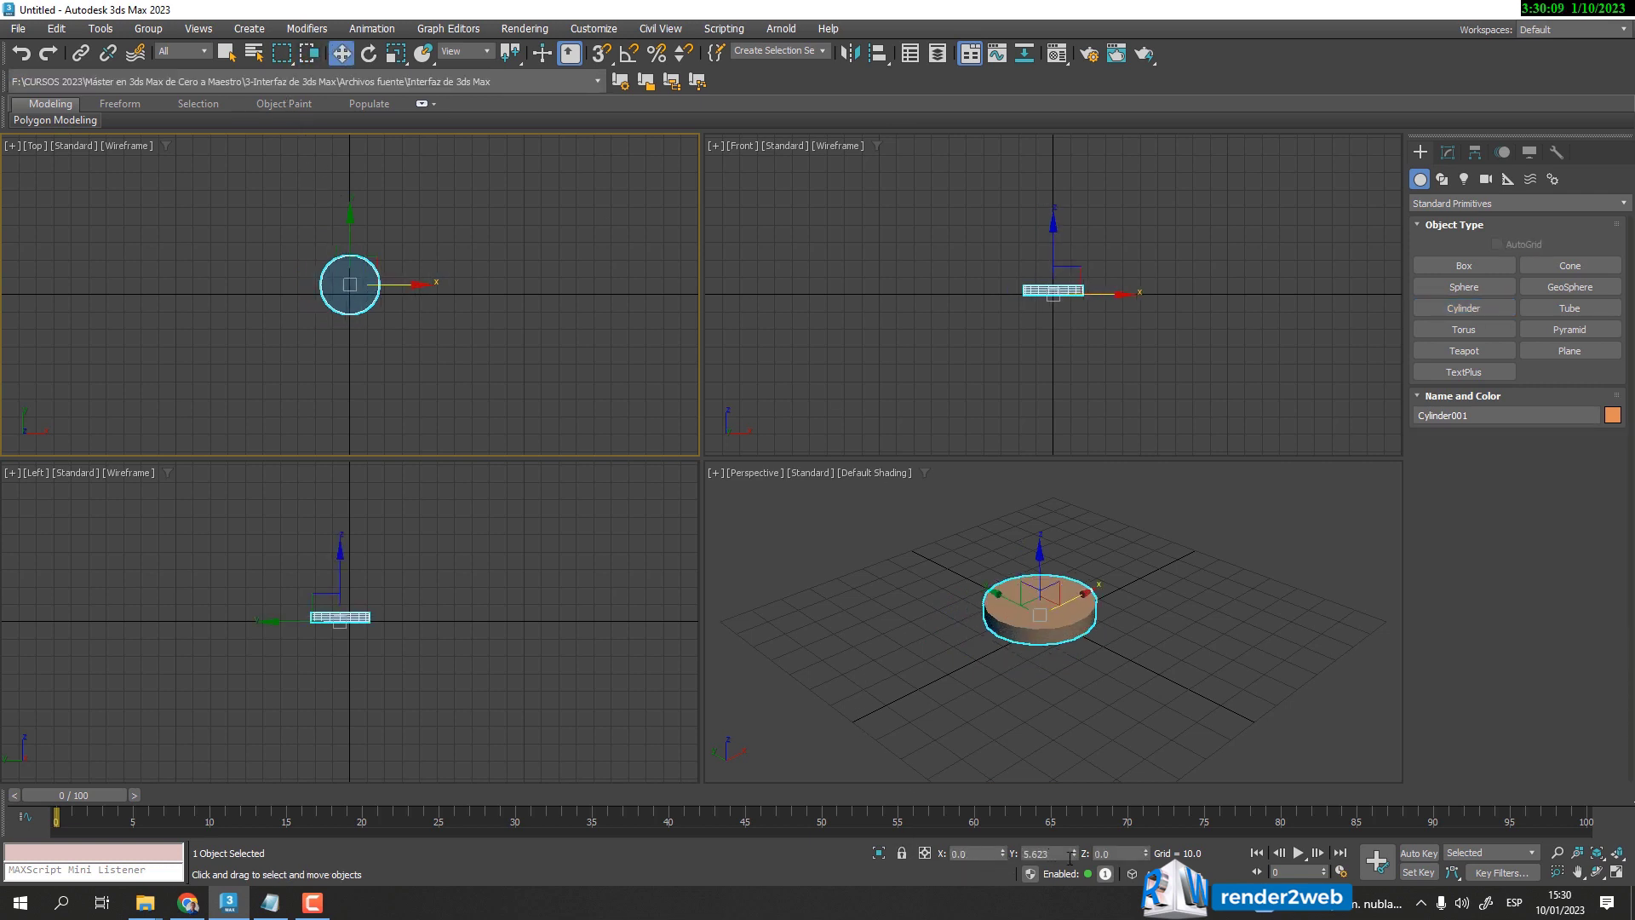
{"action": "right_click", "coordinate": [1075, 854]}
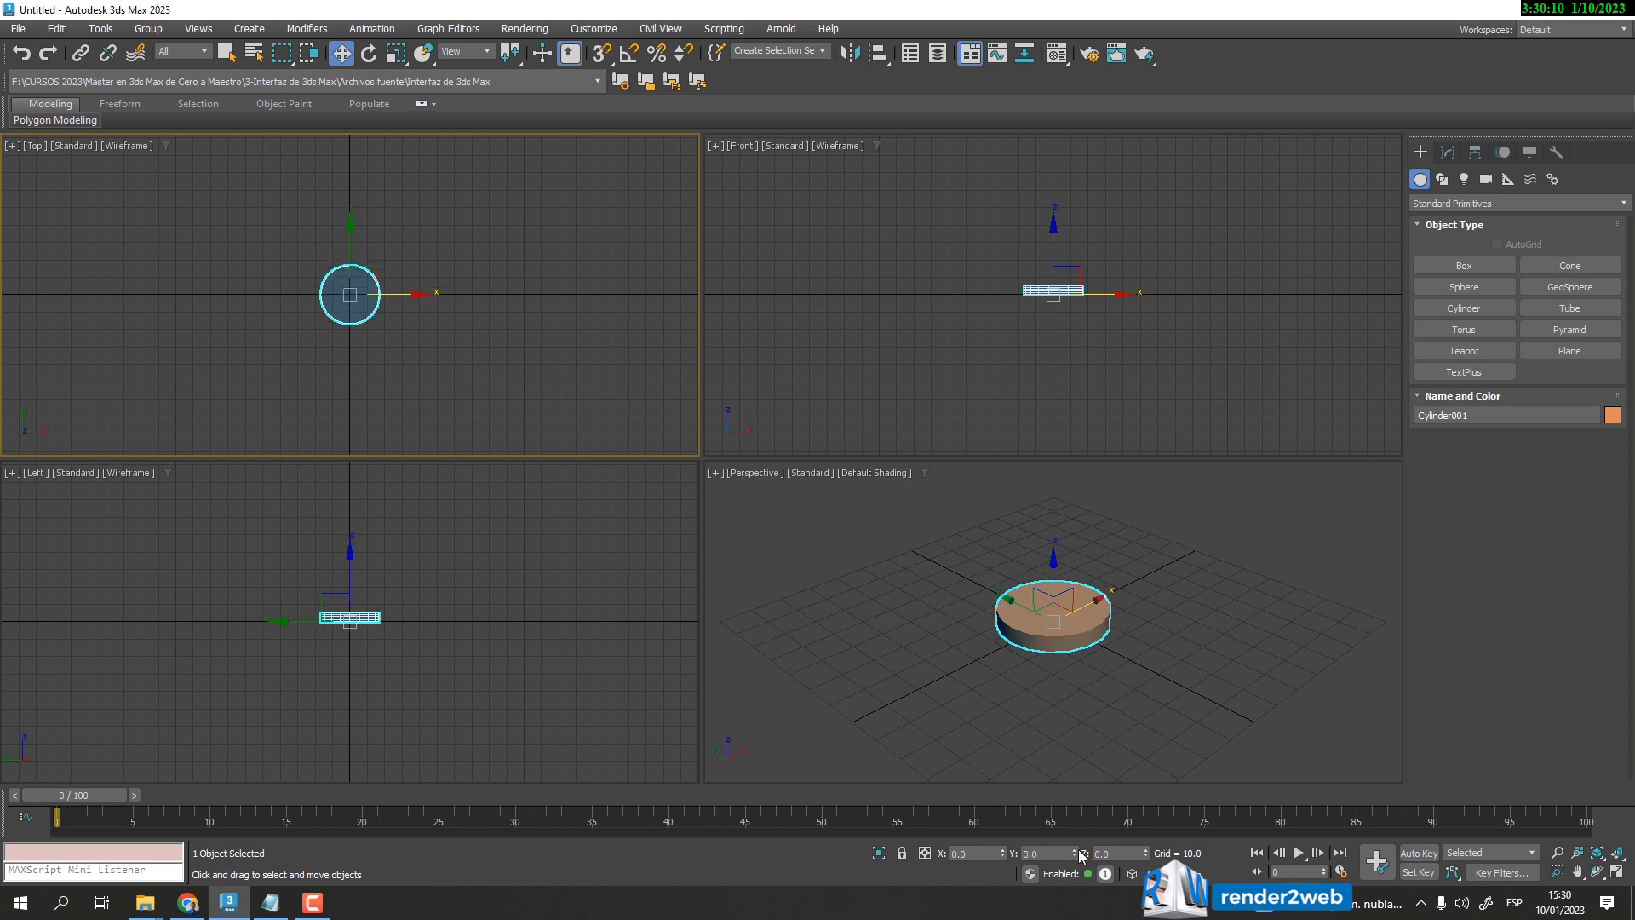
- Create a tall, thin cylinder about 5.2 in radius at the center of the base, and activate the Move tool
{"action": "left_click", "coordinate": [1464, 308]}
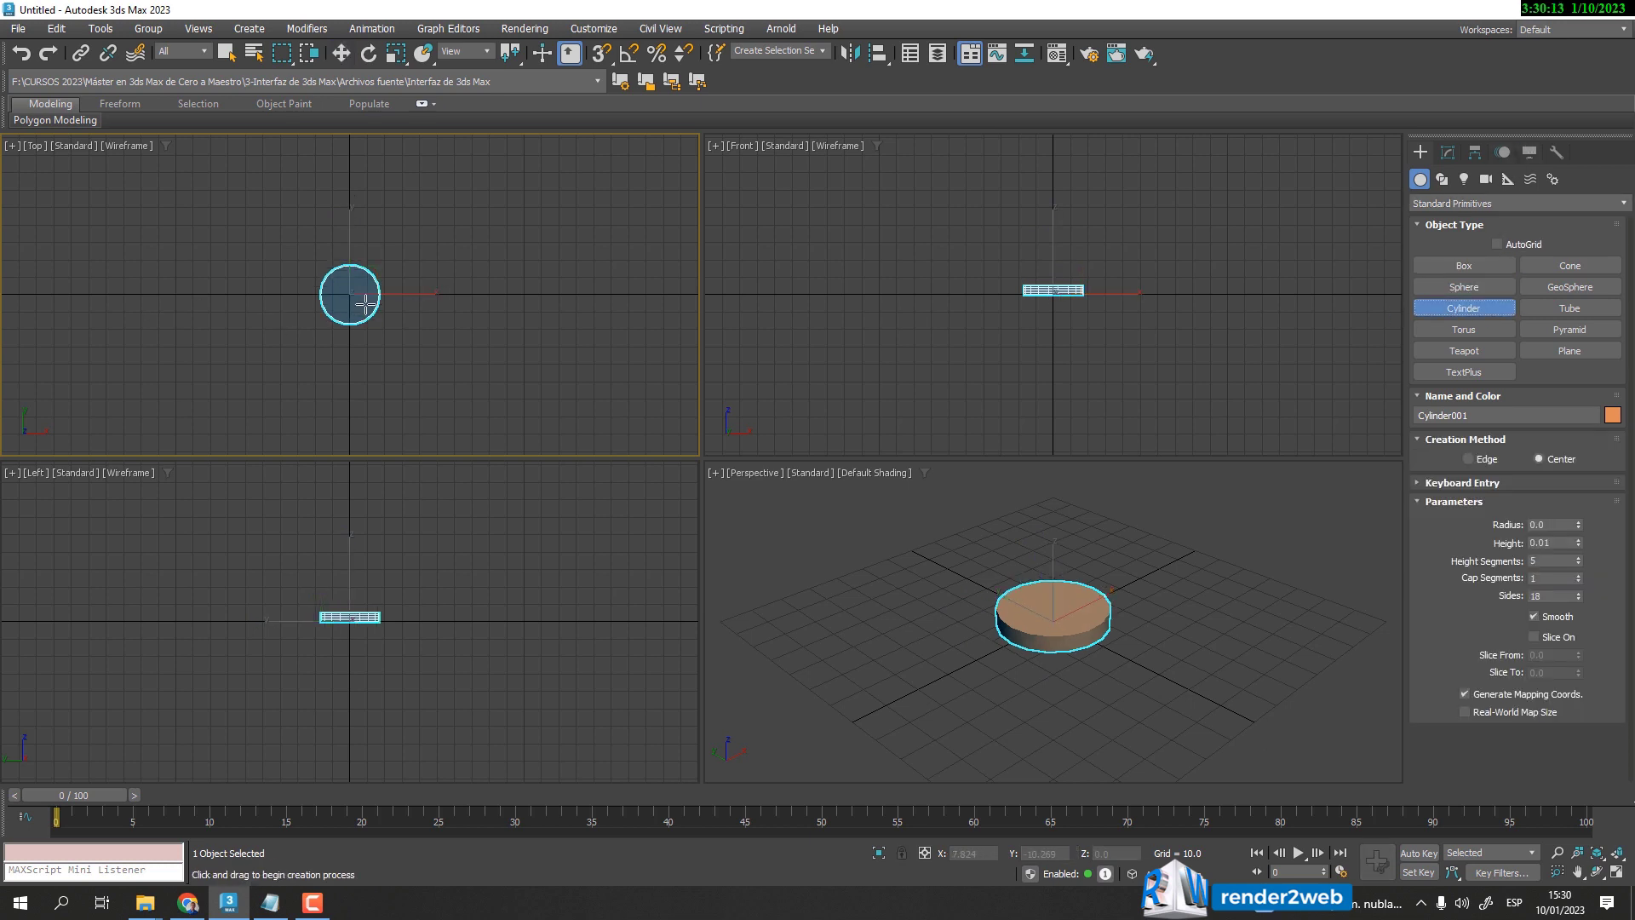
{"action": "left_click_drag", "start_coordinate": [350, 294], "coordinate": [359, 294]}
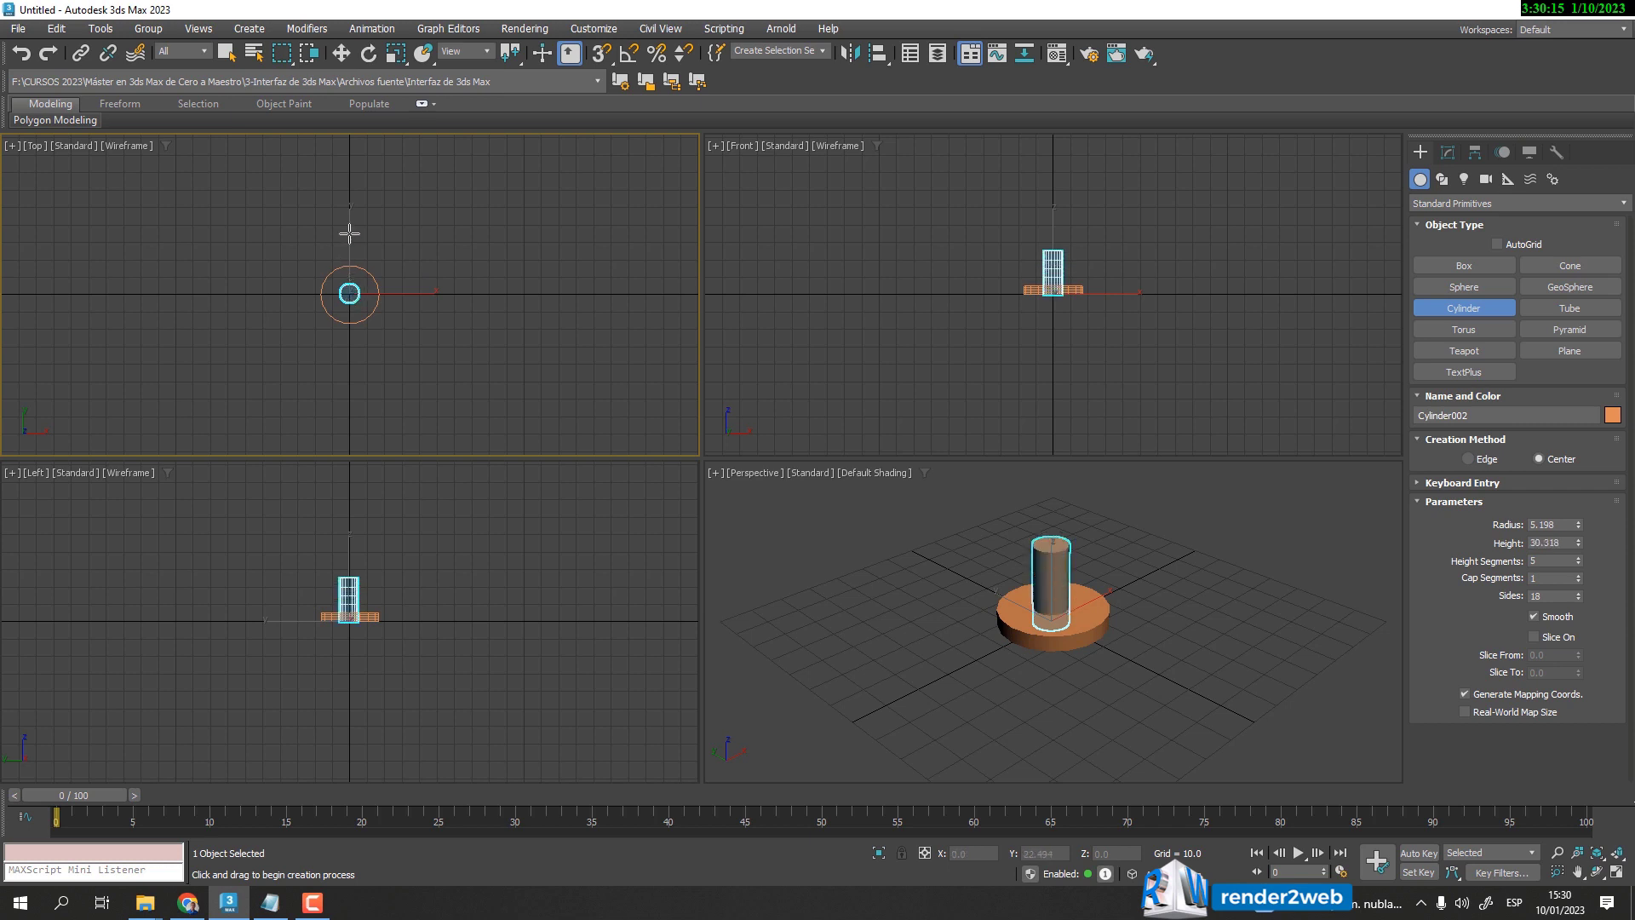
{"action": "left_click", "coordinate": [349, 129]}
{"action": "key", "text": "w"}
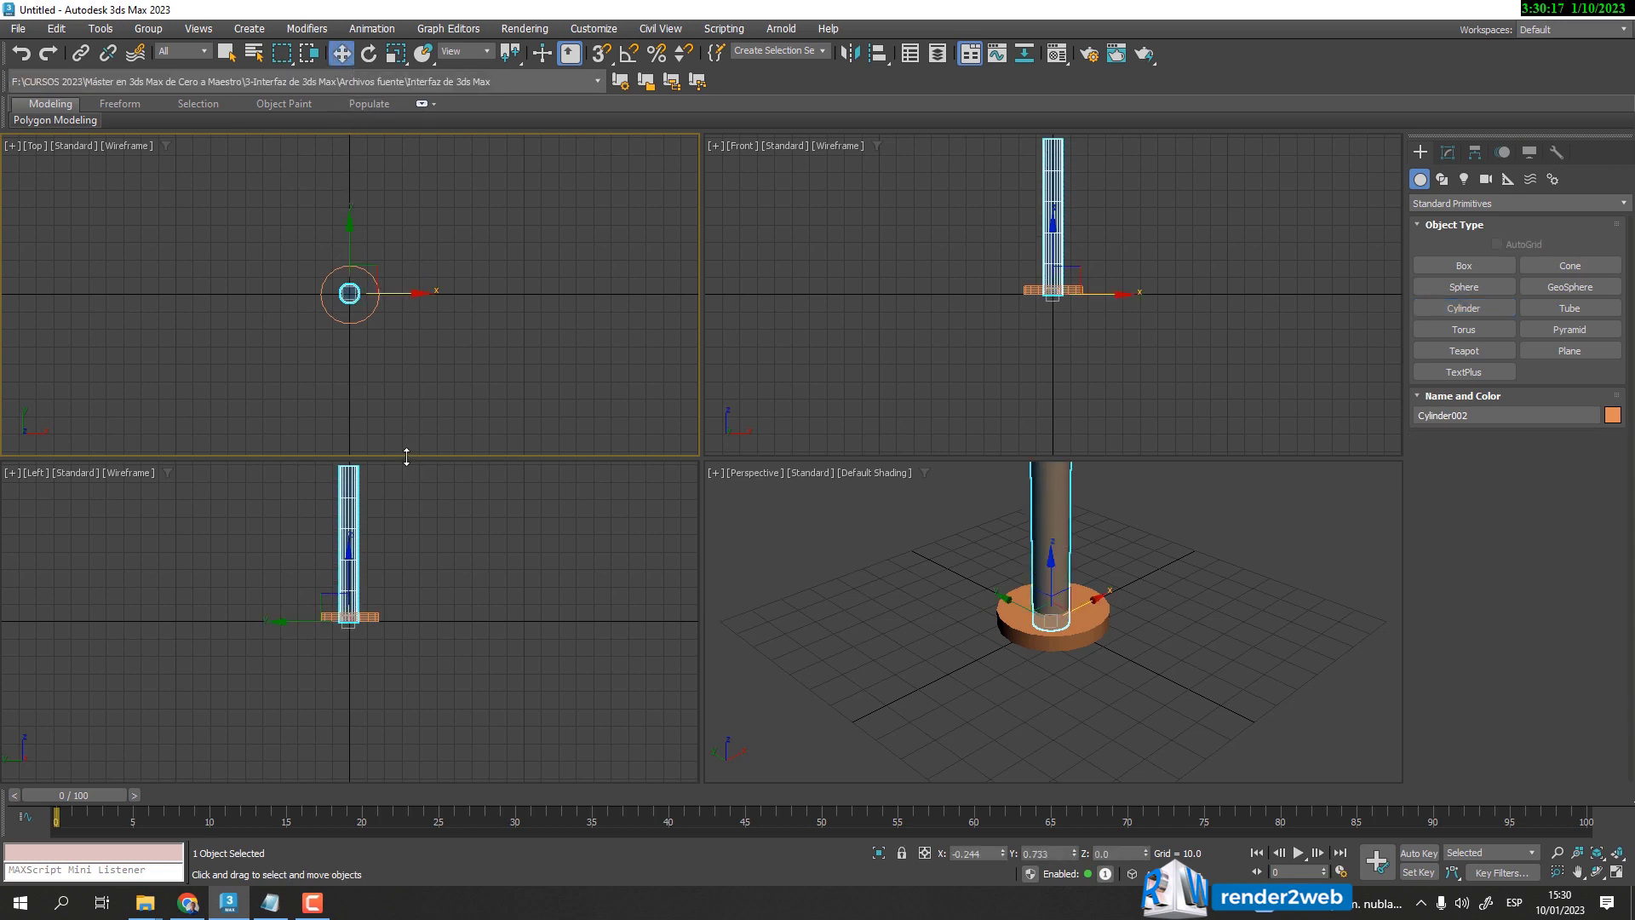
- Position the tall cylinder on the base at X 0, Y 0 and Z about 6.4, and maximize the Perspective viewport
{"action": "middle_click_drag", "start_coordinate": [868, 604], "coordinate": [870, 640]}
{"action": "left_click_drag", "start_coordinate": [1046, 627], "coordinate": [1042, 605]}
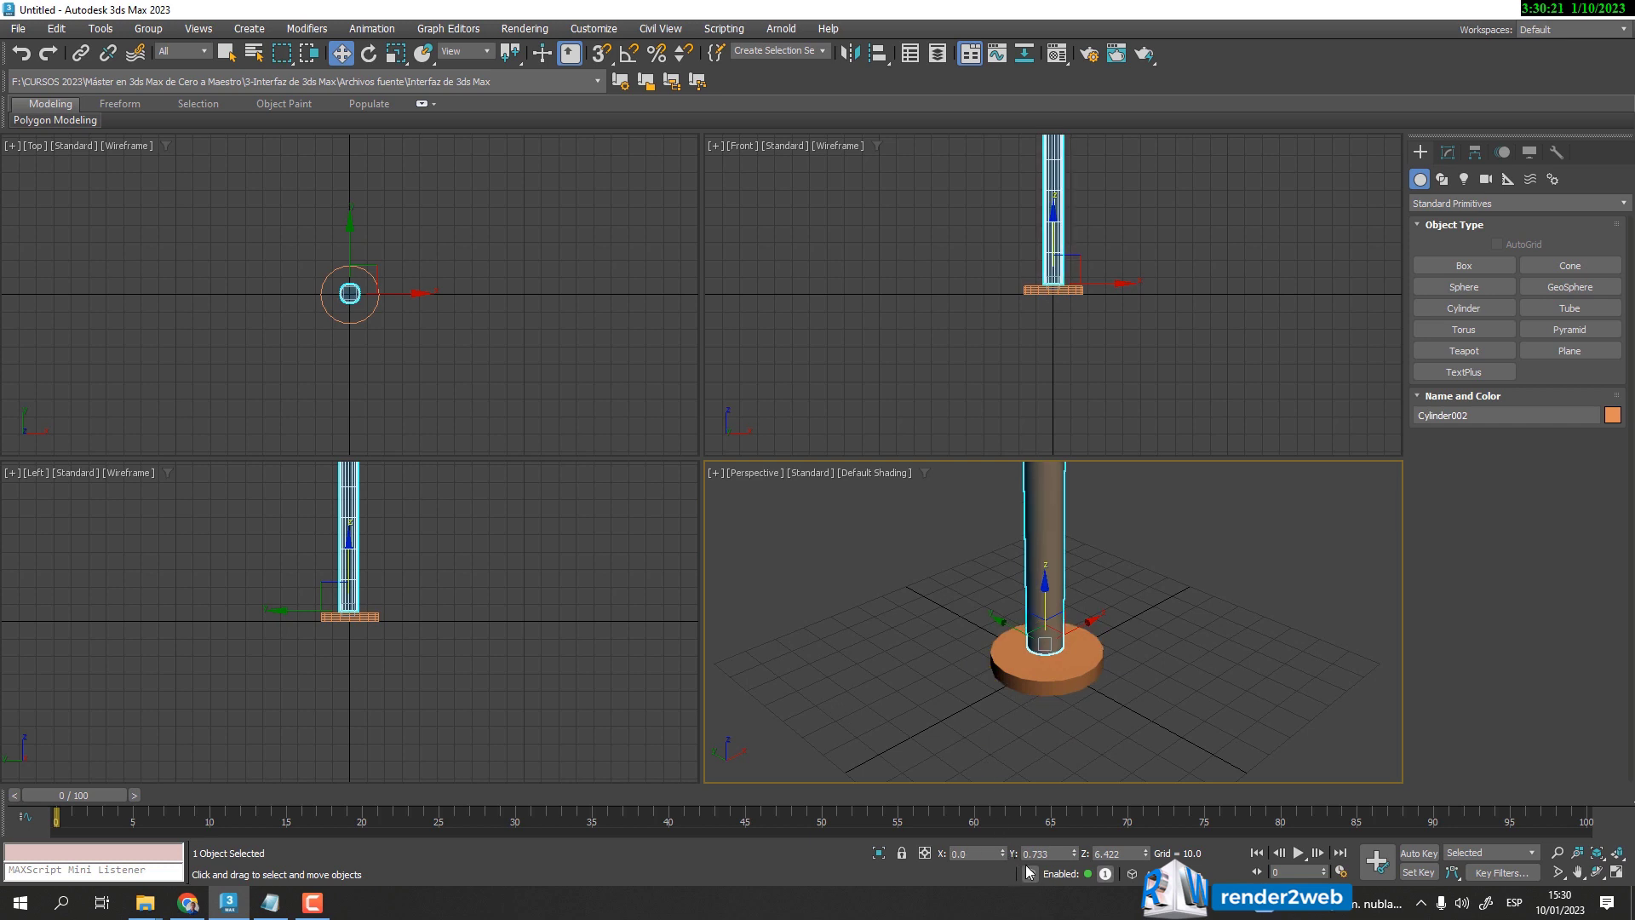
{"action": "right_click", "coordinate": [1076, 854]}
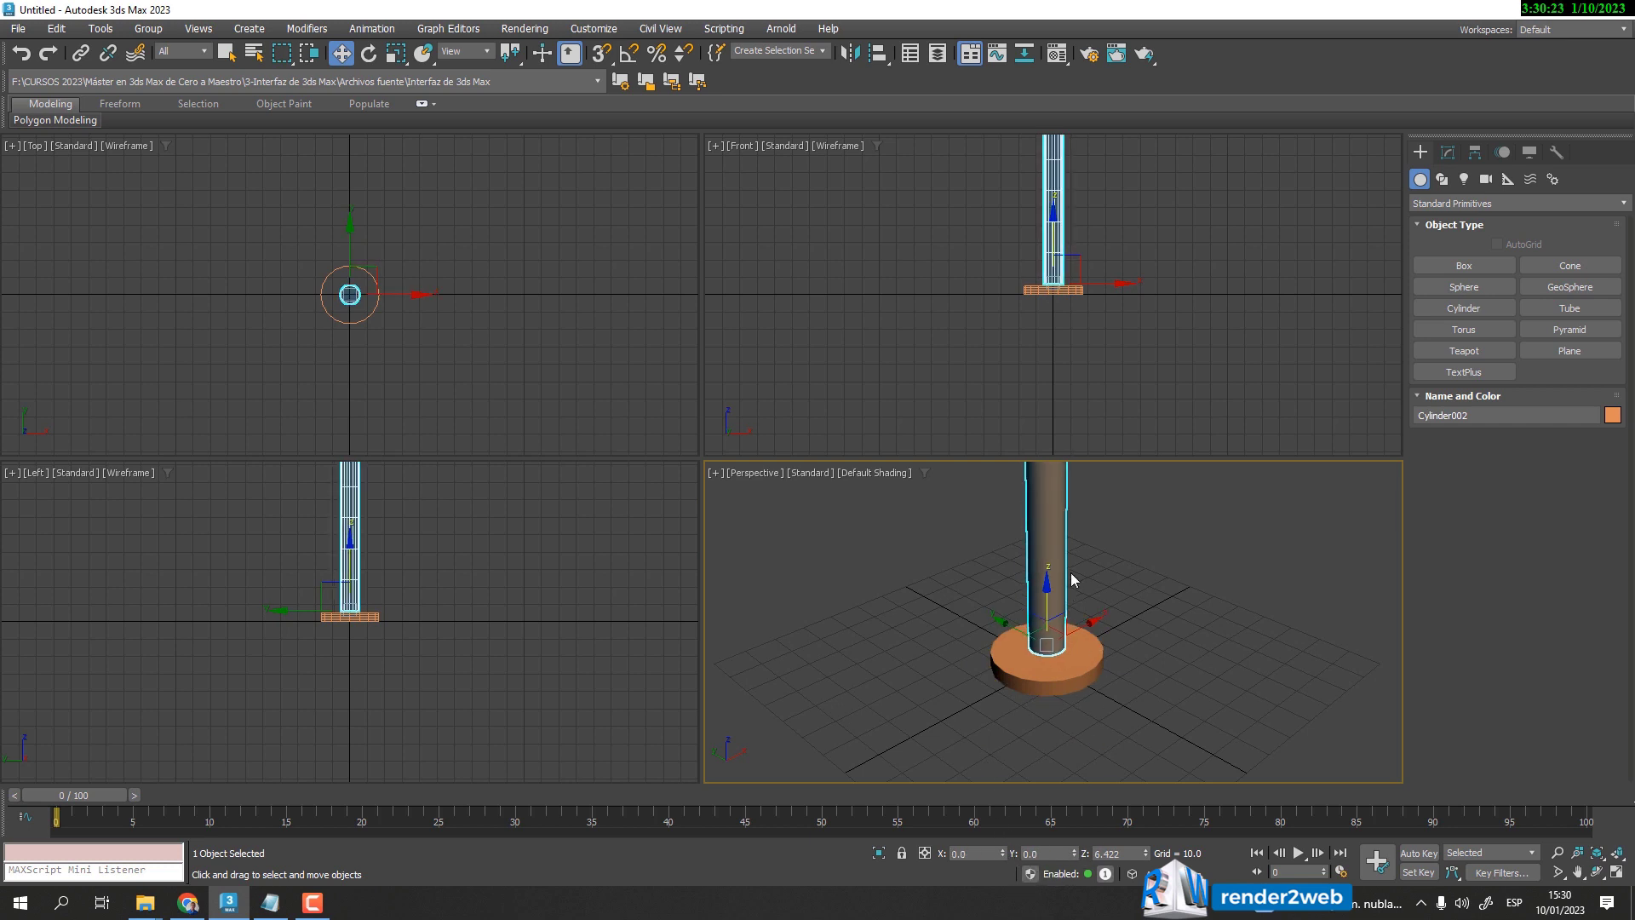
{"action": "scroll", "coordinate": [1127, 650], "scroll_direction": "down", "scroll_amount": 5}
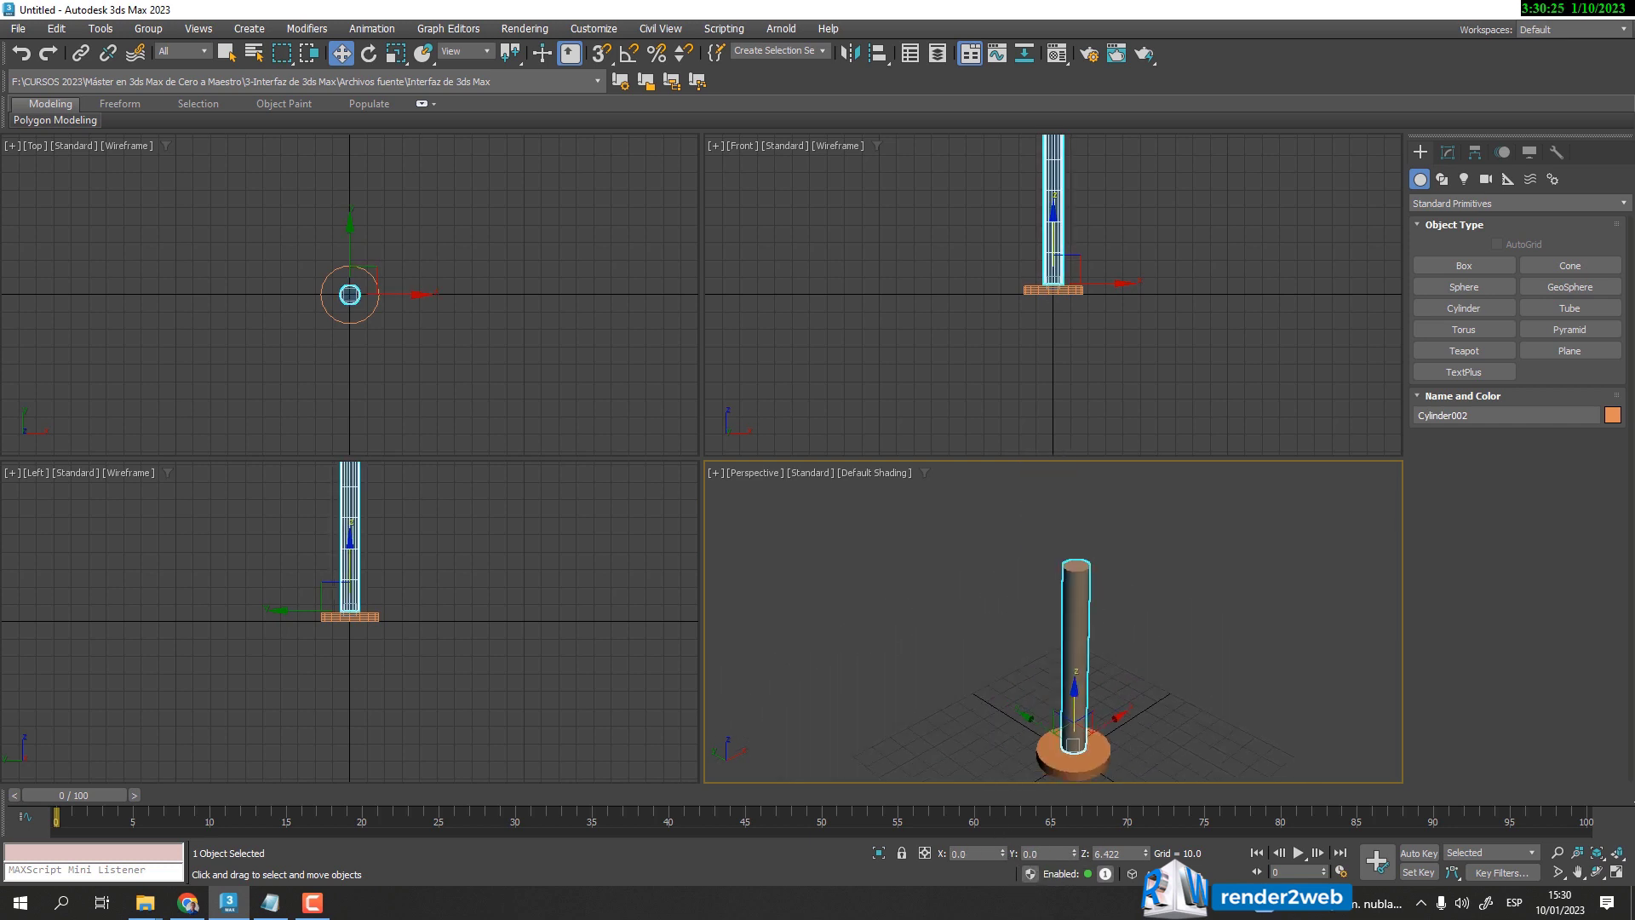
{"action": "left_click", "coordinate": [1617, 872]}
{"action": "middle_click_drag", "start_coordinate": [718, 556], "coordinate": [715, 445]}
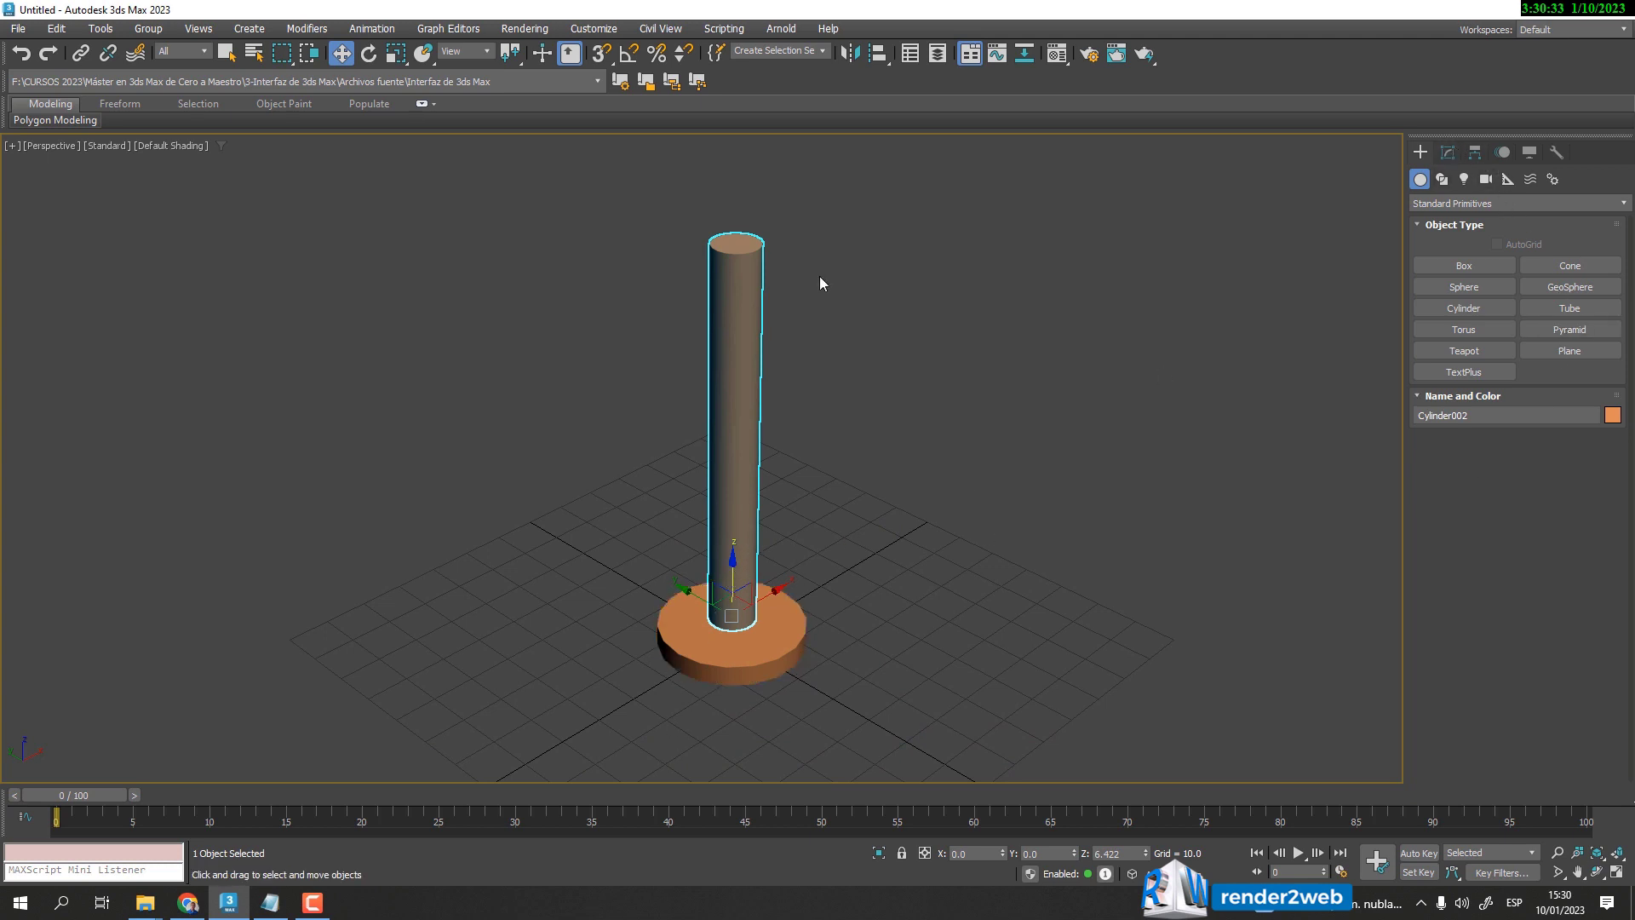
- Try to rotate the tall cylinder around the pivot at its base
{"action": "left_click", "coordinate": [368, 53]}
{"action": "mouse_move", "coordinate": [725, 589]}
{"action": "left_mouse_down"}
{"action": "mouse_move", "coordinate": [730, 545]}
{"action": "mouse_move", "coordinate": [727, 586]}
{"action": "left_mouse_up"}
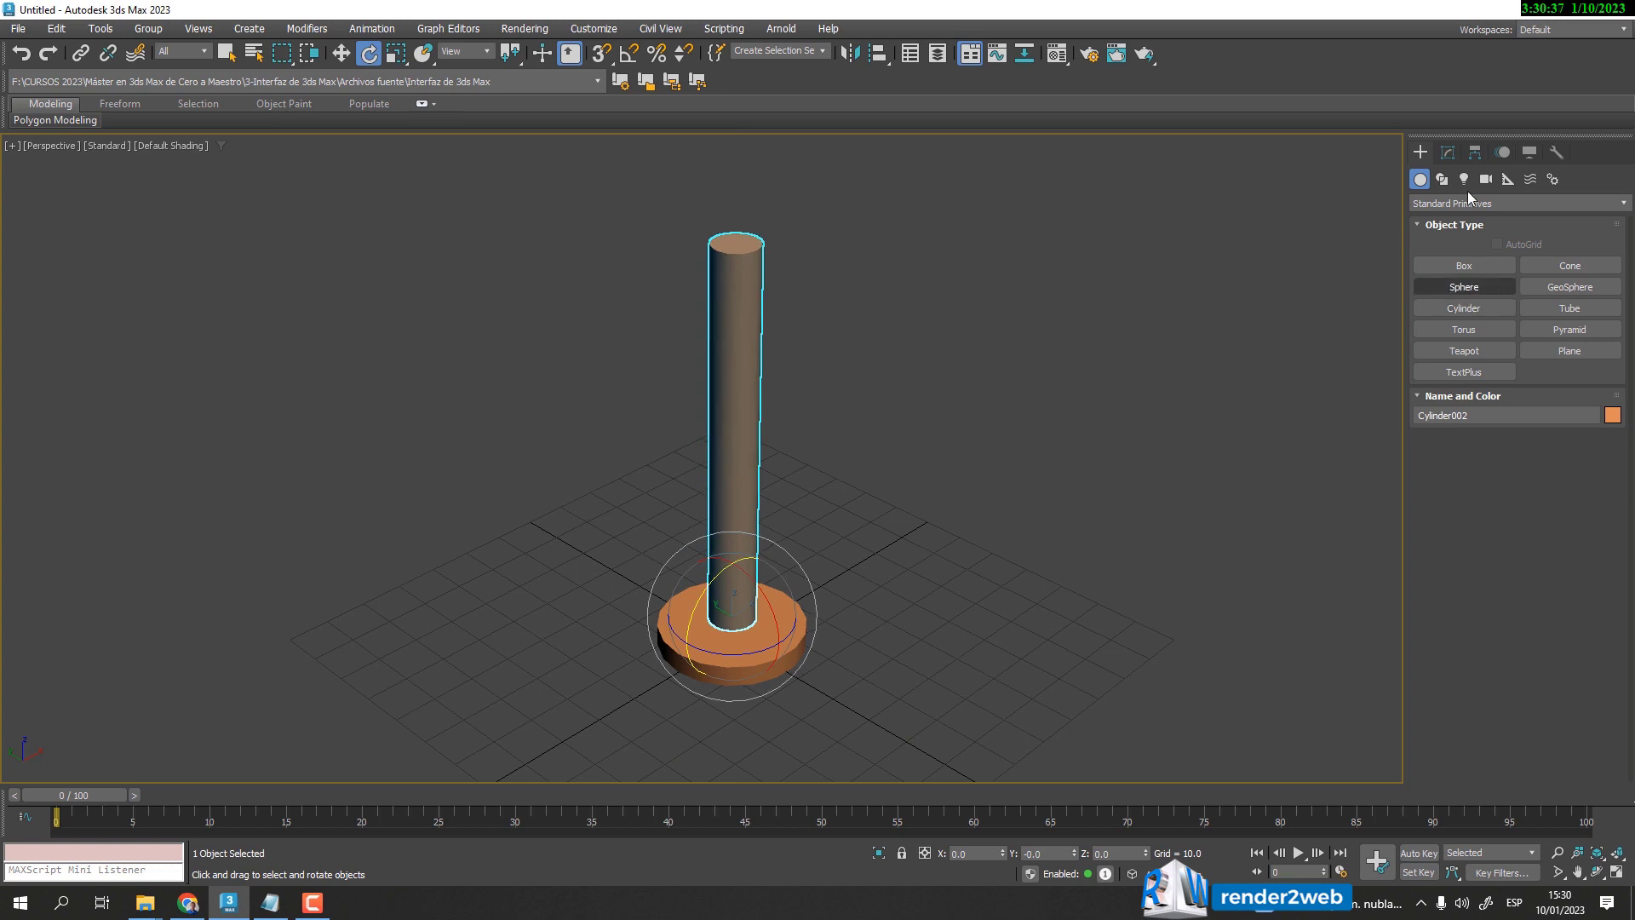
- Enable Affect Pivot Only and center the tall cylinder's pivot on the object
{"action": "left_click", "coordinate": [1475, 151]}
{"action": "left_click", "coordinate": [1517, 271]}
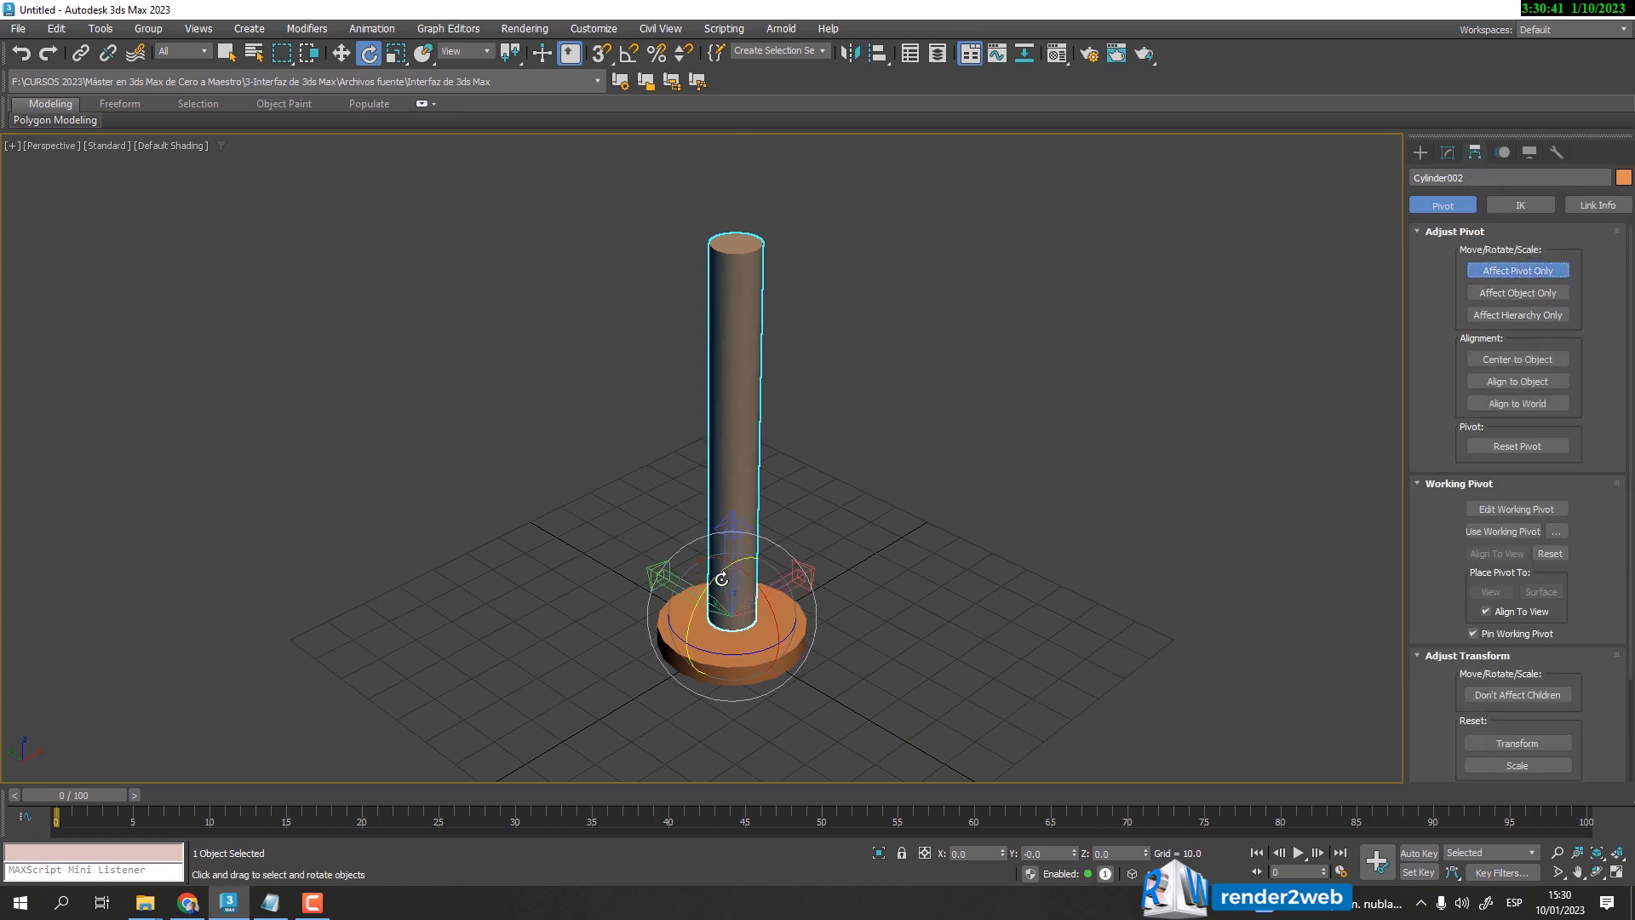
{"action": "left_click", "coordinate": [346, 56]}
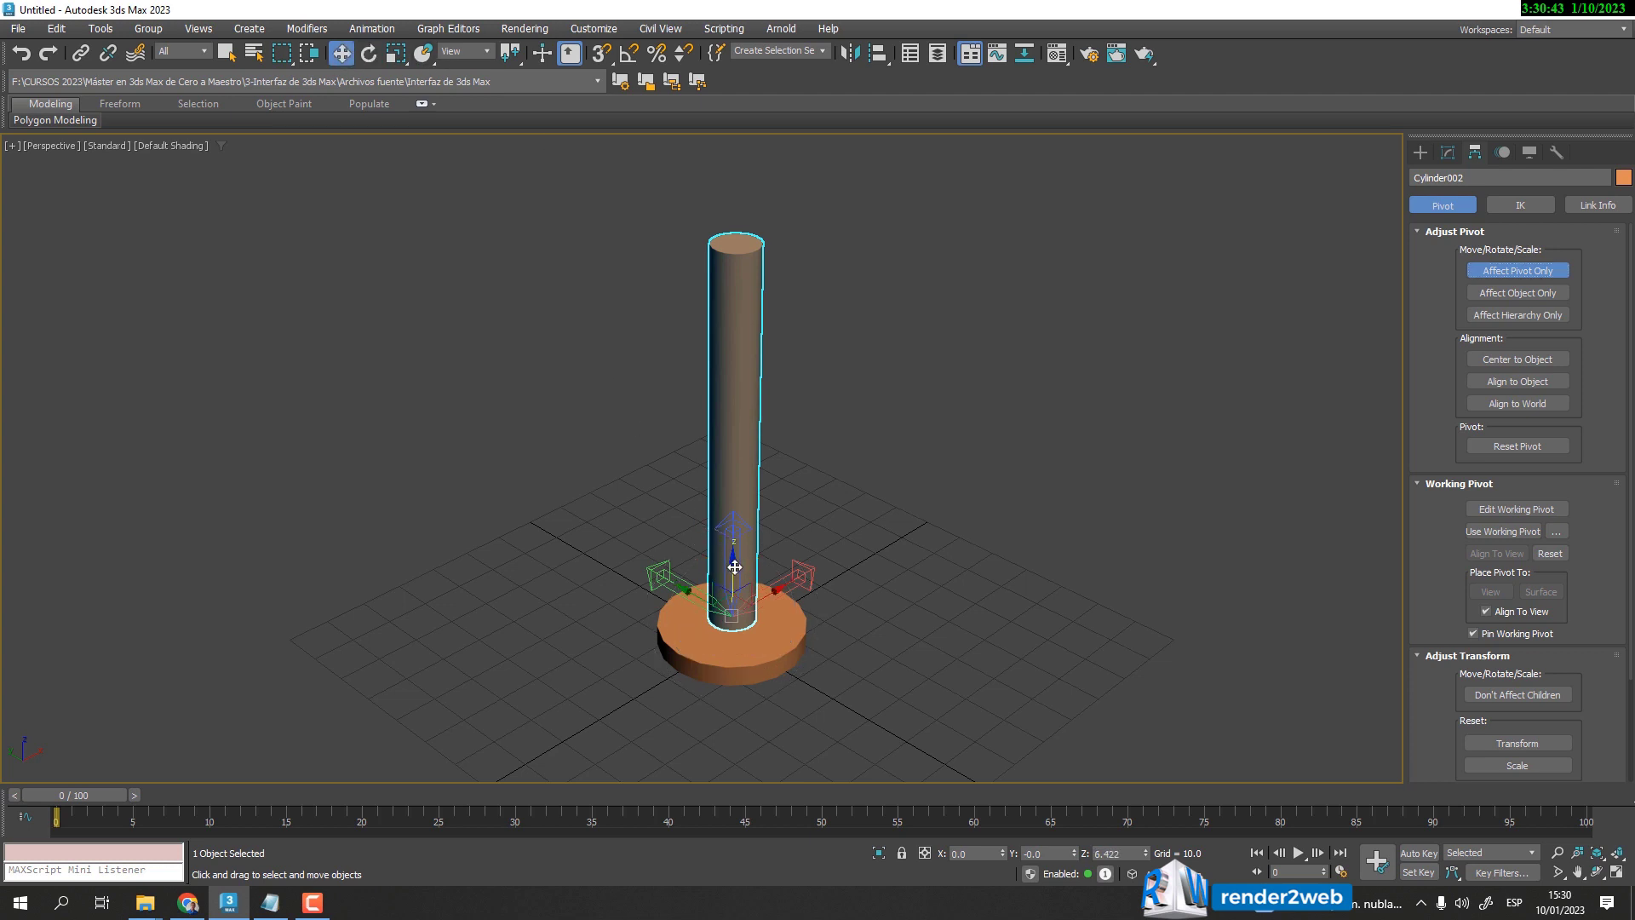
{"action": "left_click", "coordinate": [1526, 360]}
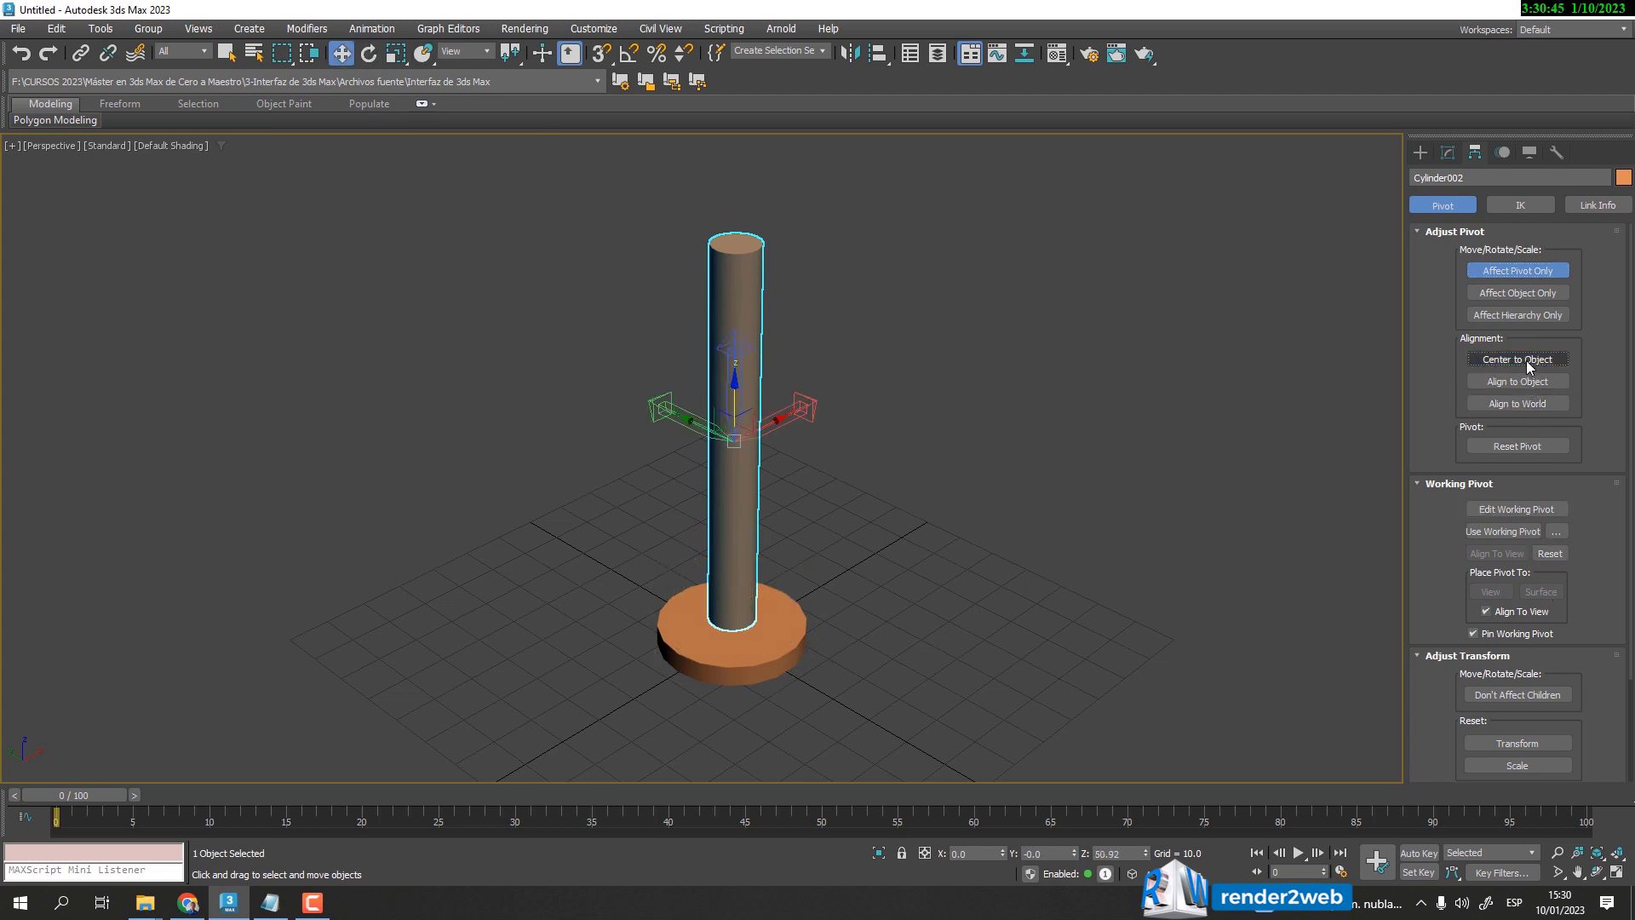
- Leave pivot-only editing and try to rotate the tall cylinder around its centered pivot
{"action": "left_click", "coordinate": [1515, 269]}
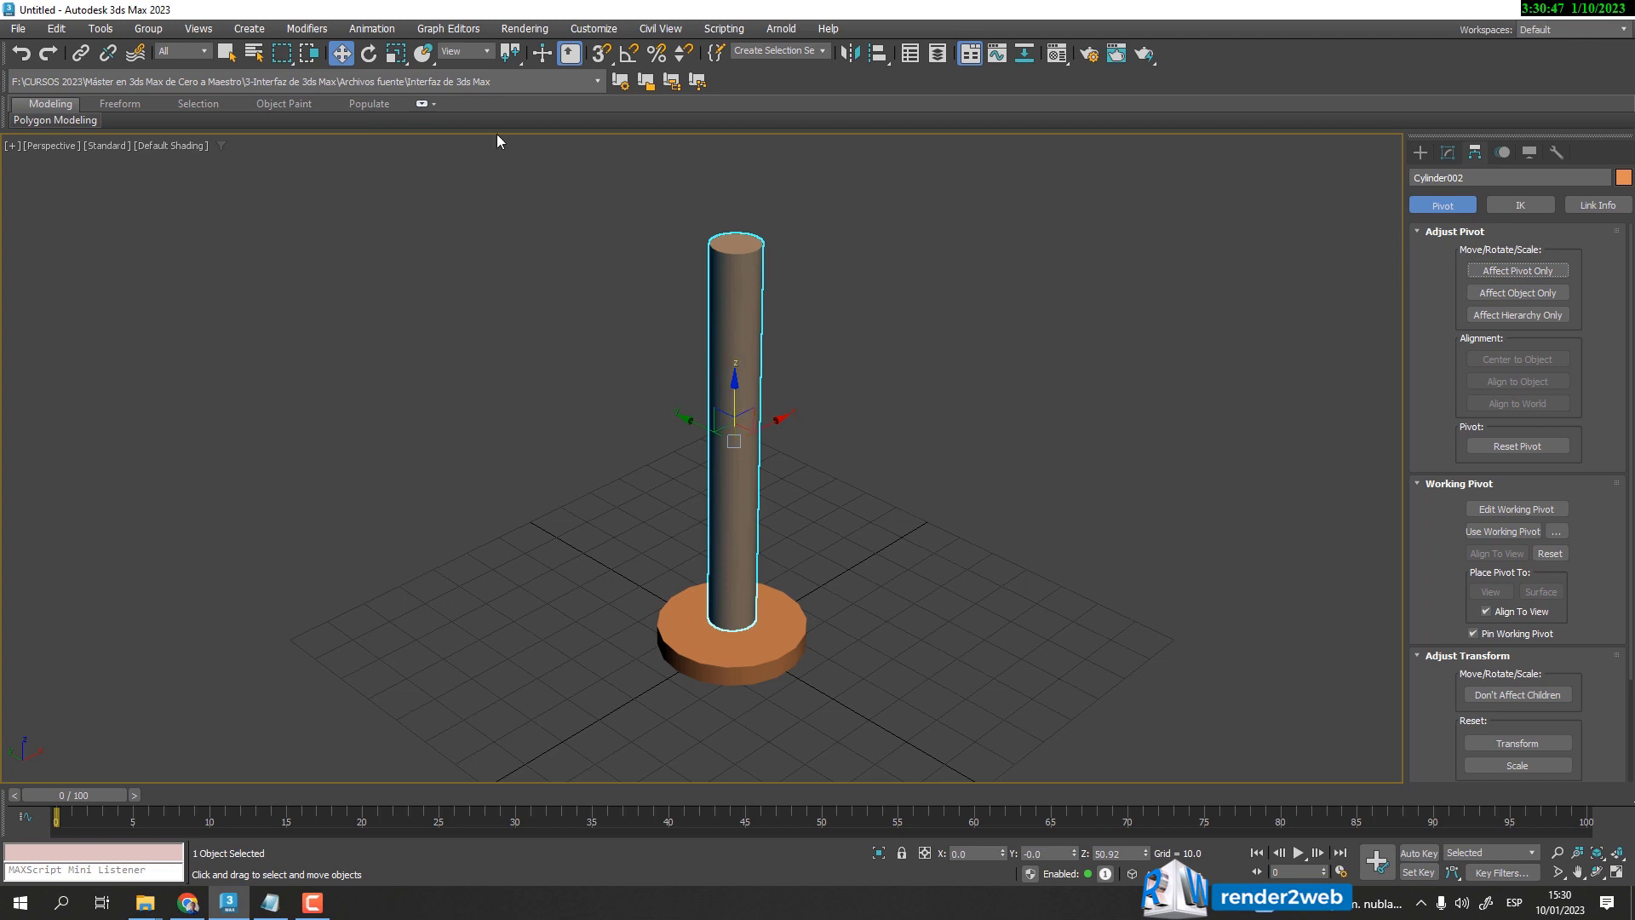
{"action": "left_click", "coordinate": [371, 55]}
{"action": "left_click_drag", "start_coordinate": [711, 406], "coordinate": [819, 569]}
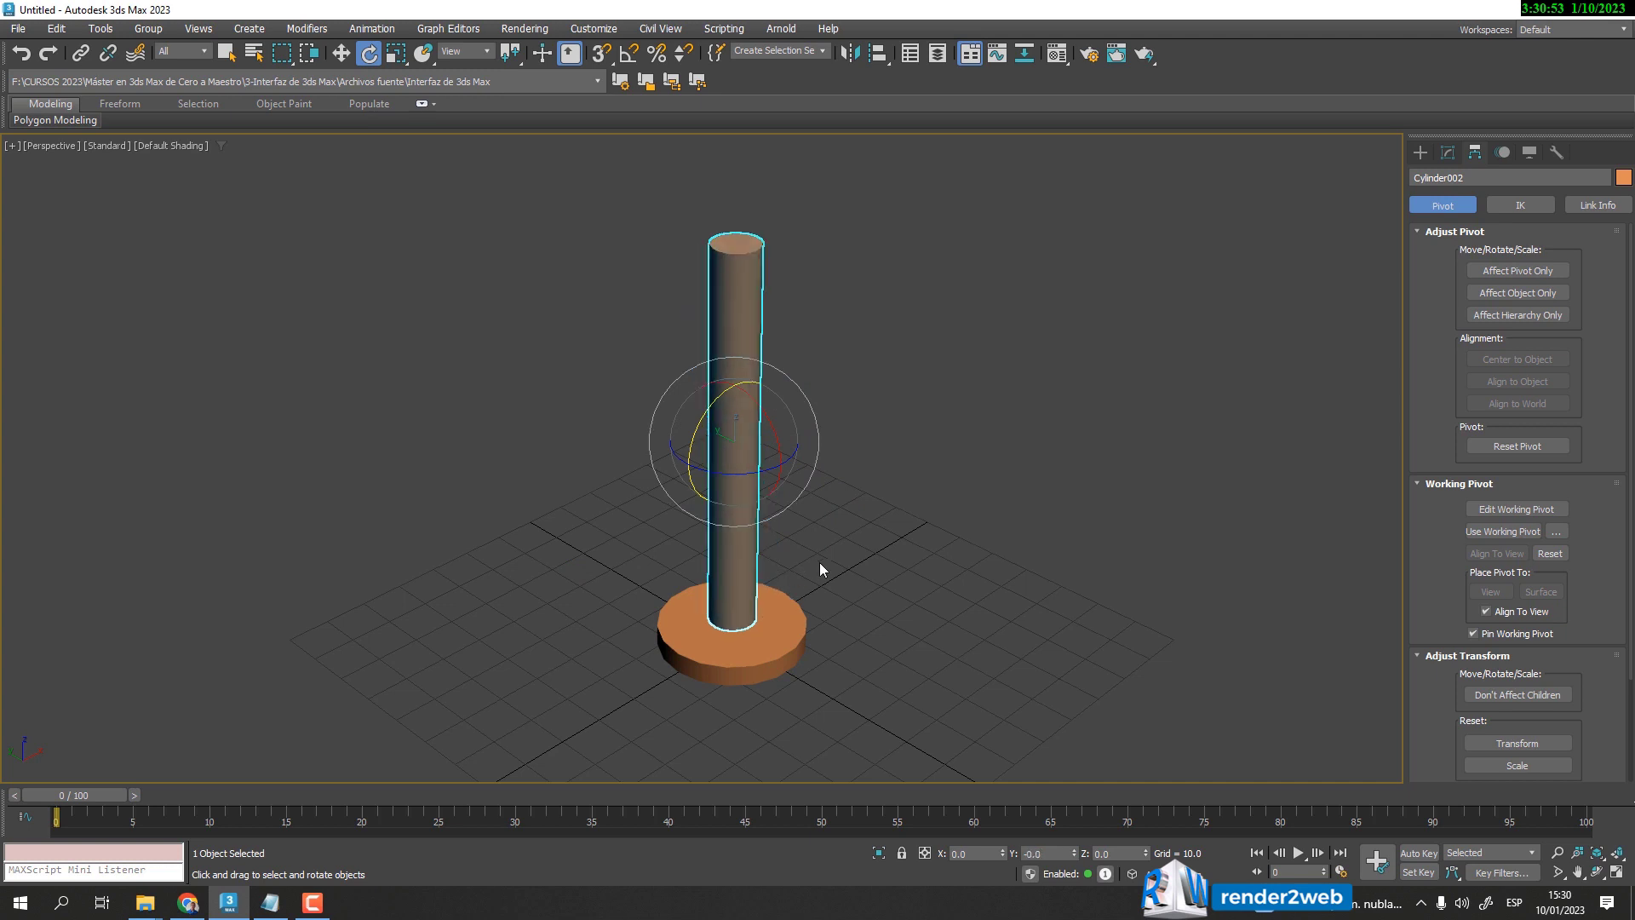
- Move only the tall cylinder's pivot down to its lower end at Z about 2.2, and leave pivot-only editing
{"action": "left_click", "coordinate": [1491, 273]}
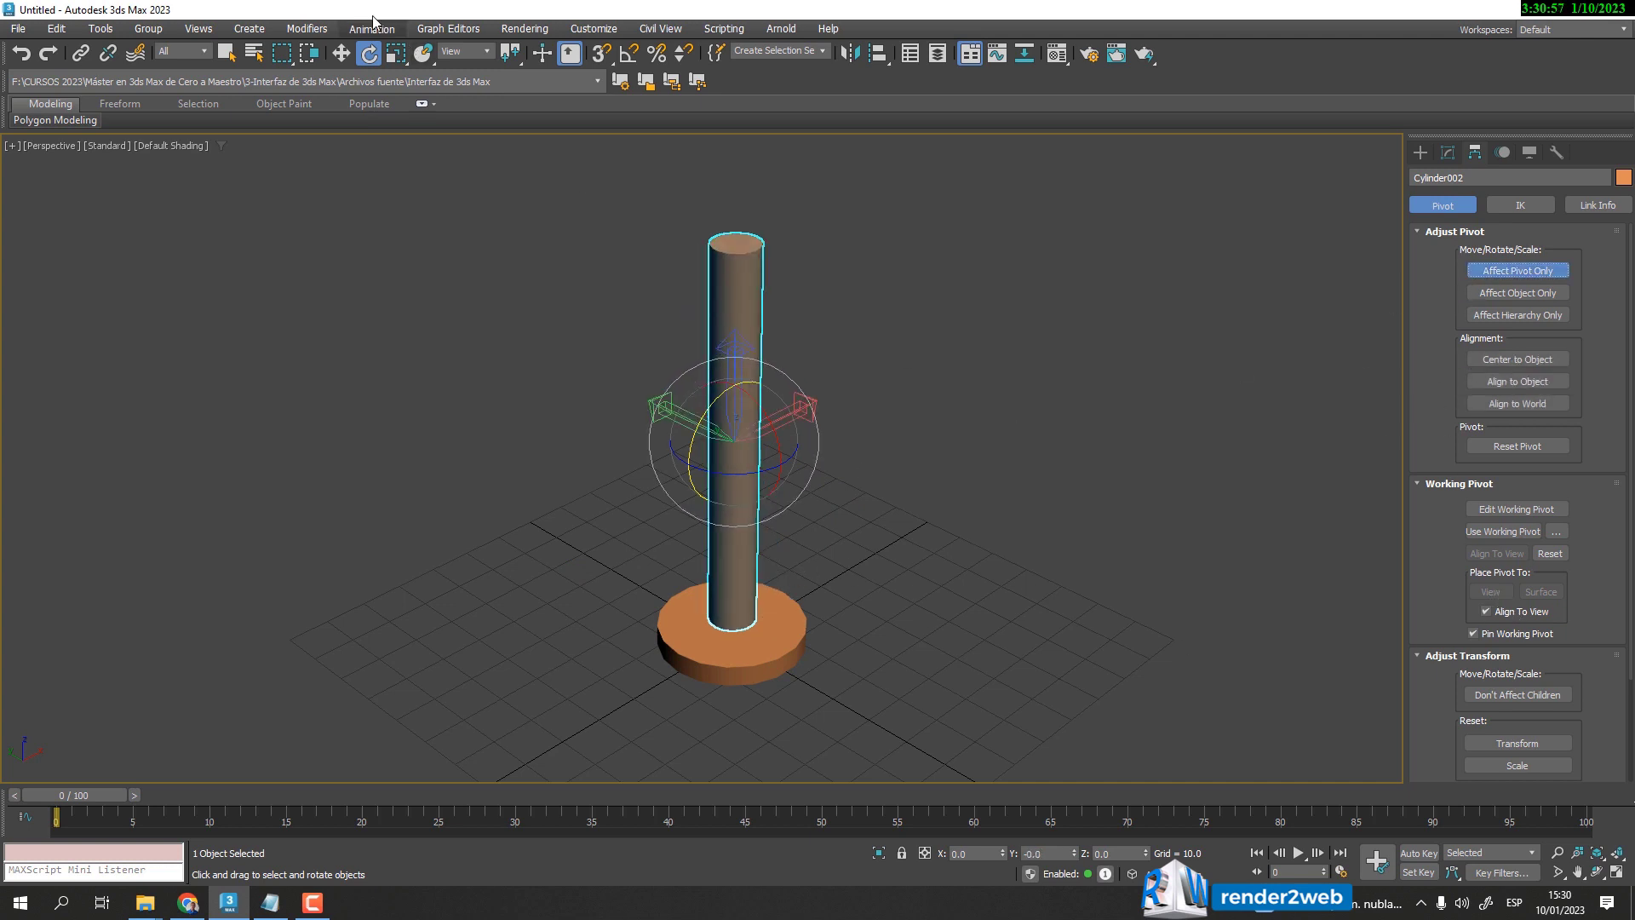
{"action": "left_click", "coordinate": [341, 53]}
{"action": "left_click_drag", "start_coordinate": [733, 393], "coordinate": [738, 586]}
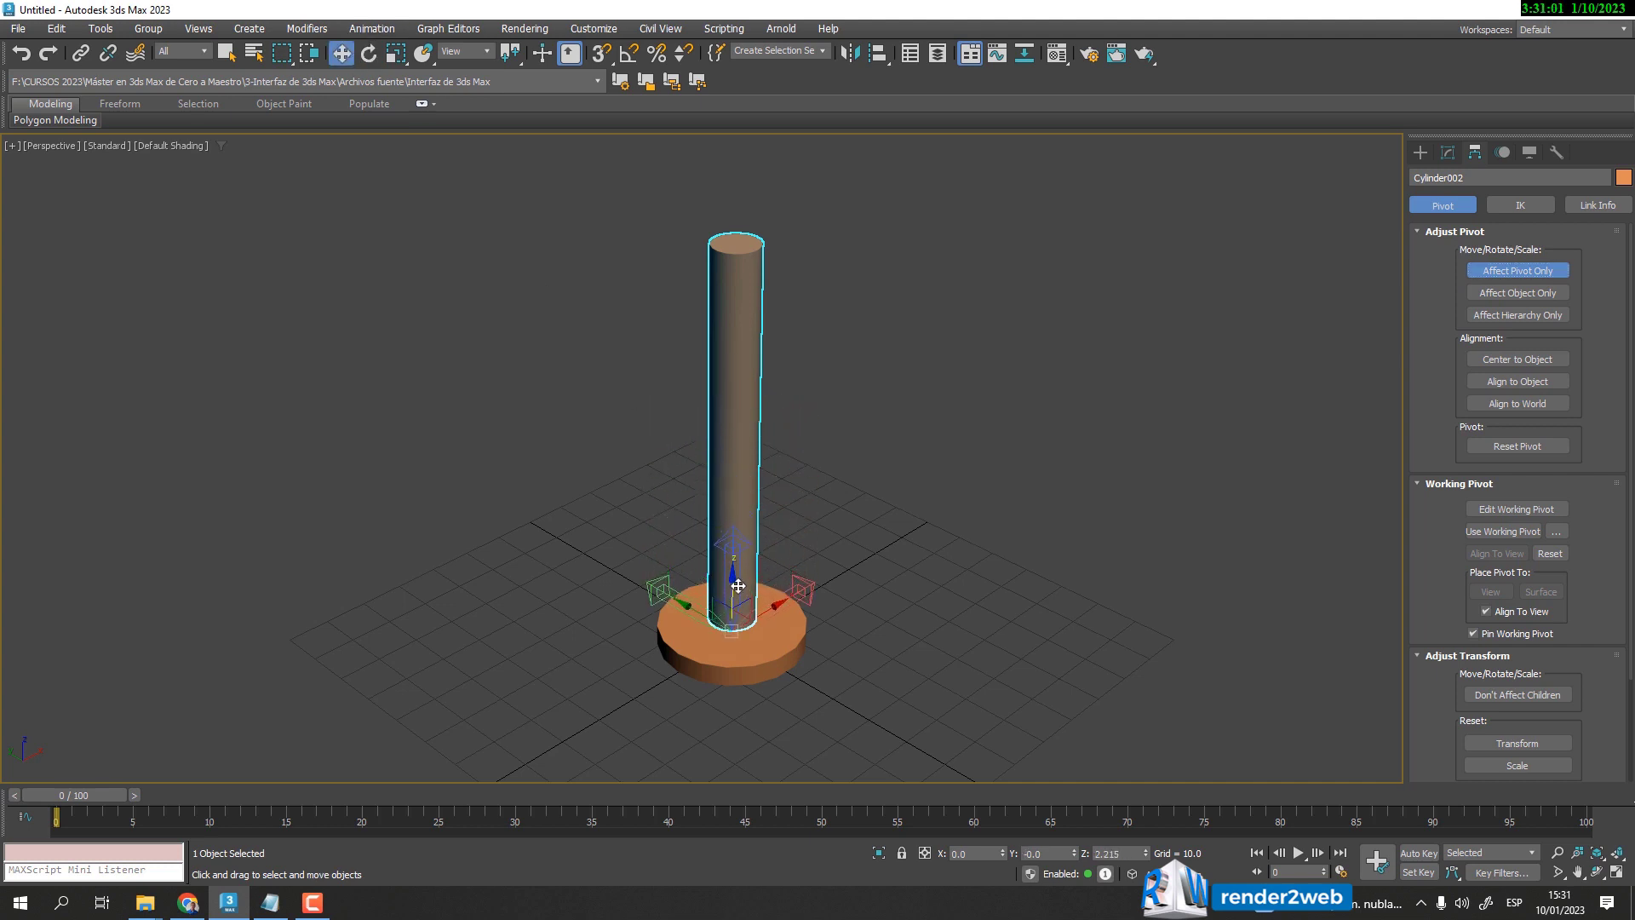
{"action": "left_click", "coordinate": [1533, 270]}
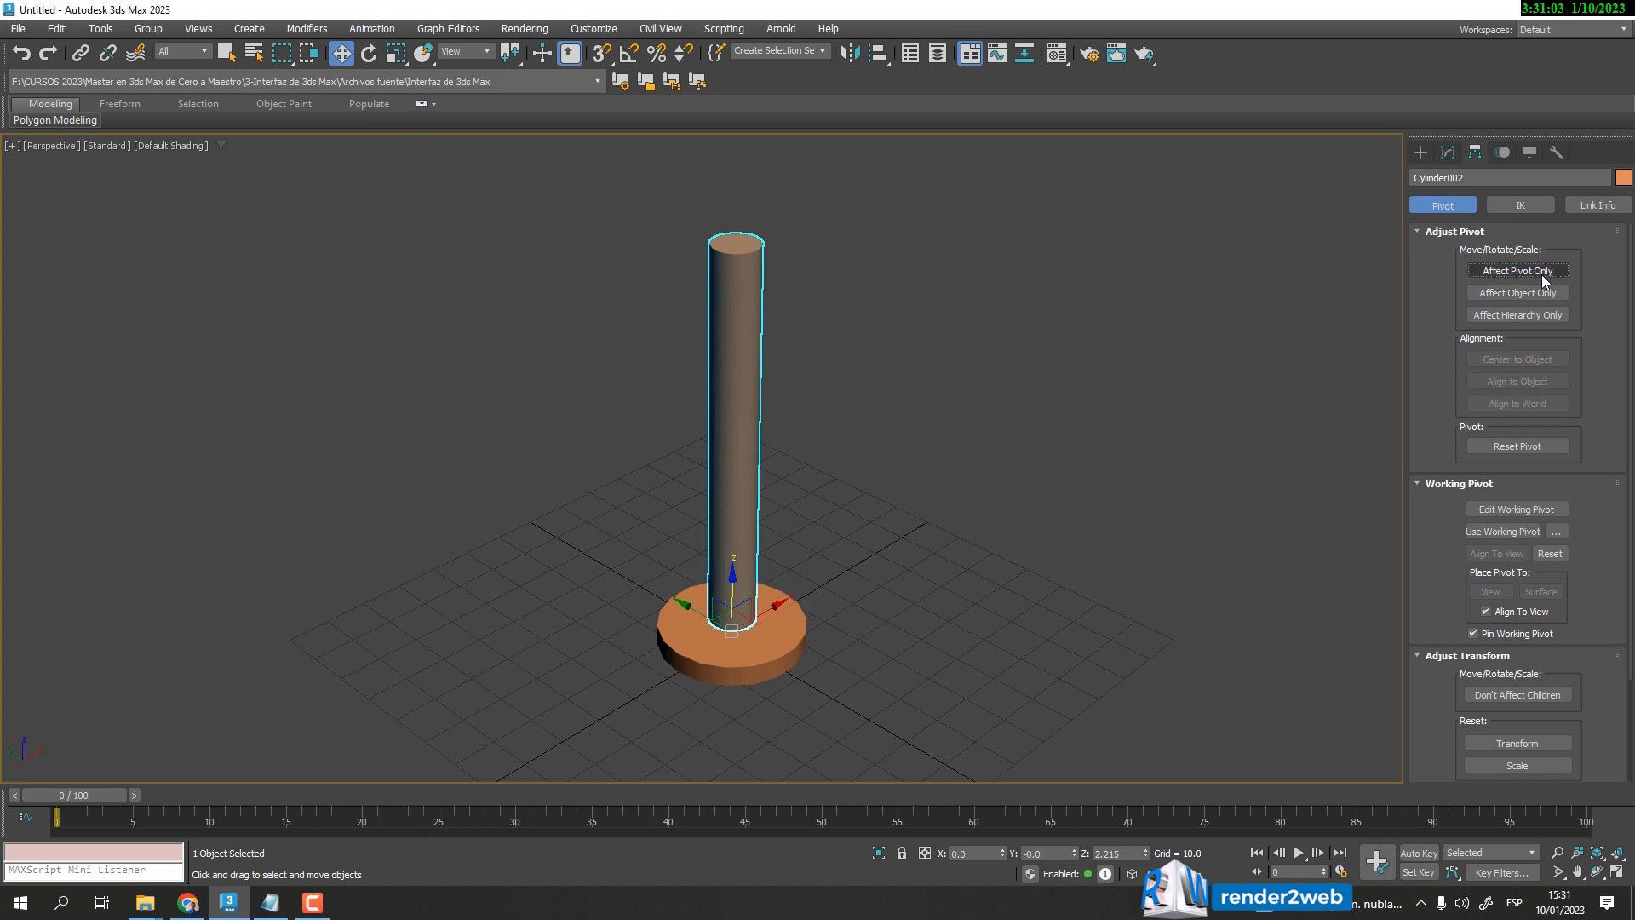
- Try to tilt the tall cylinder around the pivot at its lower end, and undo the rotation
{"action": "left_click", "coordinate": [368, 52]}
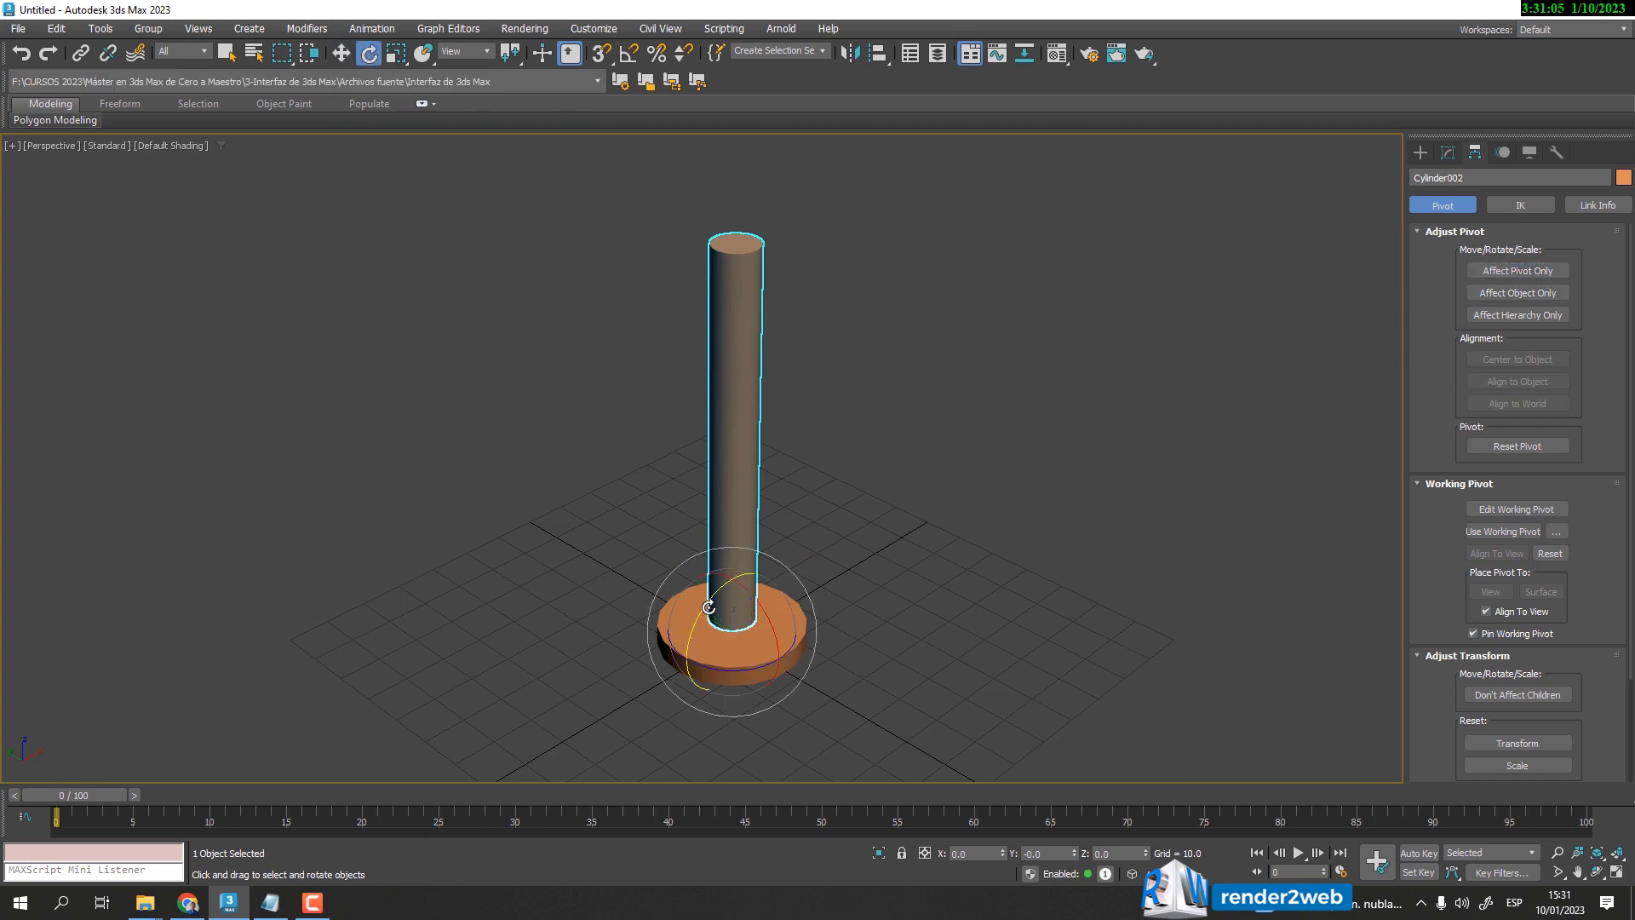
{"action": "left_click_drag", "start_coordinate": [710, 604], "coordinate": [635, 625]}
{"action": "key", "text": "ctrl+z"}
- Rotate the tall cylinder about 22.9 degrees around its vertical Z axis on the base
{"action": "middle_click_drag", "start_coordinate": [898, 589], "coordinate": [734, 598], "text": "alt"}
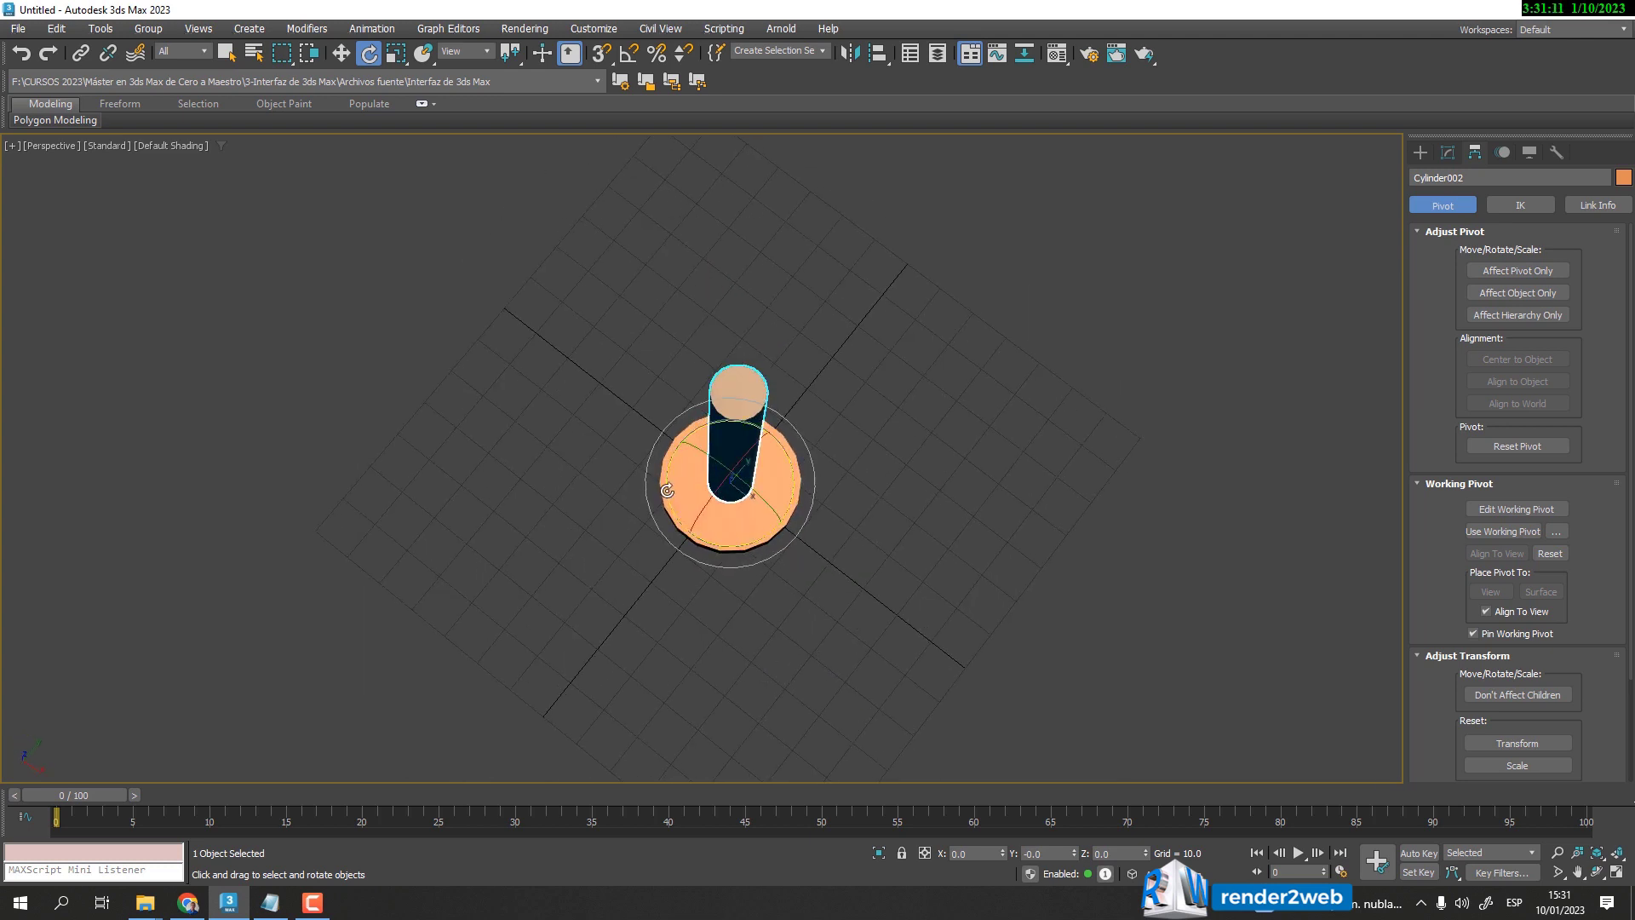
{"action": "left_click_drag", "start_coordinate": [728, 545], "coordinate": [779, 593]}
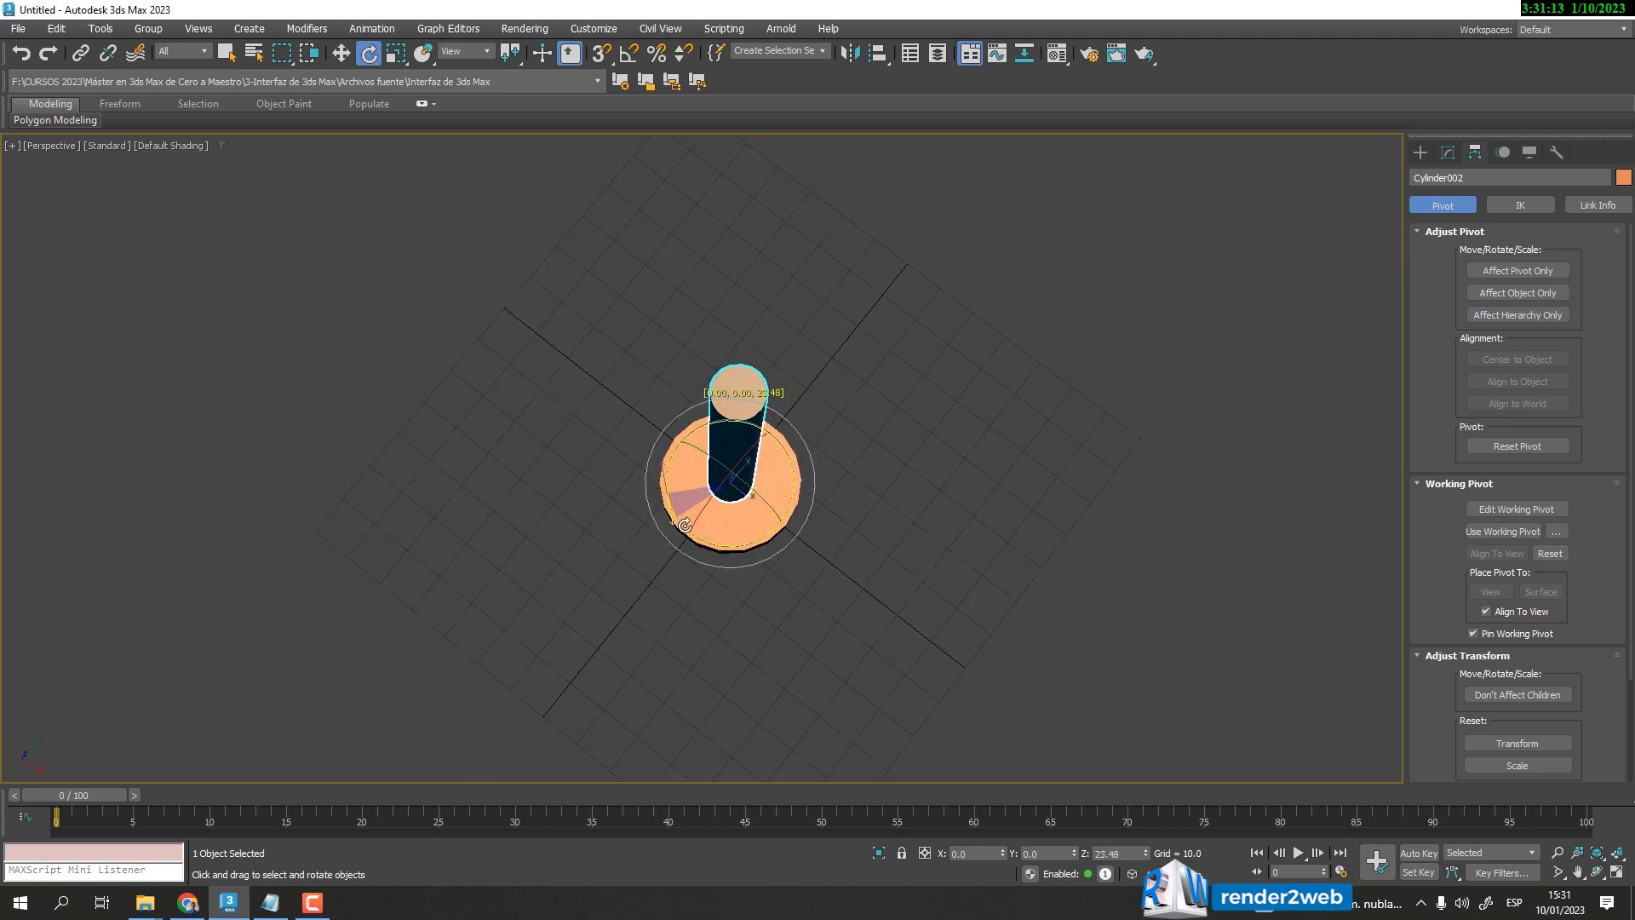
{"action": "mouse_move", "coordinate": [779, 592]}
{"action": "middle_mouse_down", "text": "alt"}
{"action": "mouse_move", "coordinate": [818, 559]}
{"action": "mouse_move", "coordinate": [766, 596]}
{"action": "middle_mouse_up", "text": "alt"}
{"action": "left_click_drag", "start_coordinate": [764, 600], "coordinate": [810, 605]}
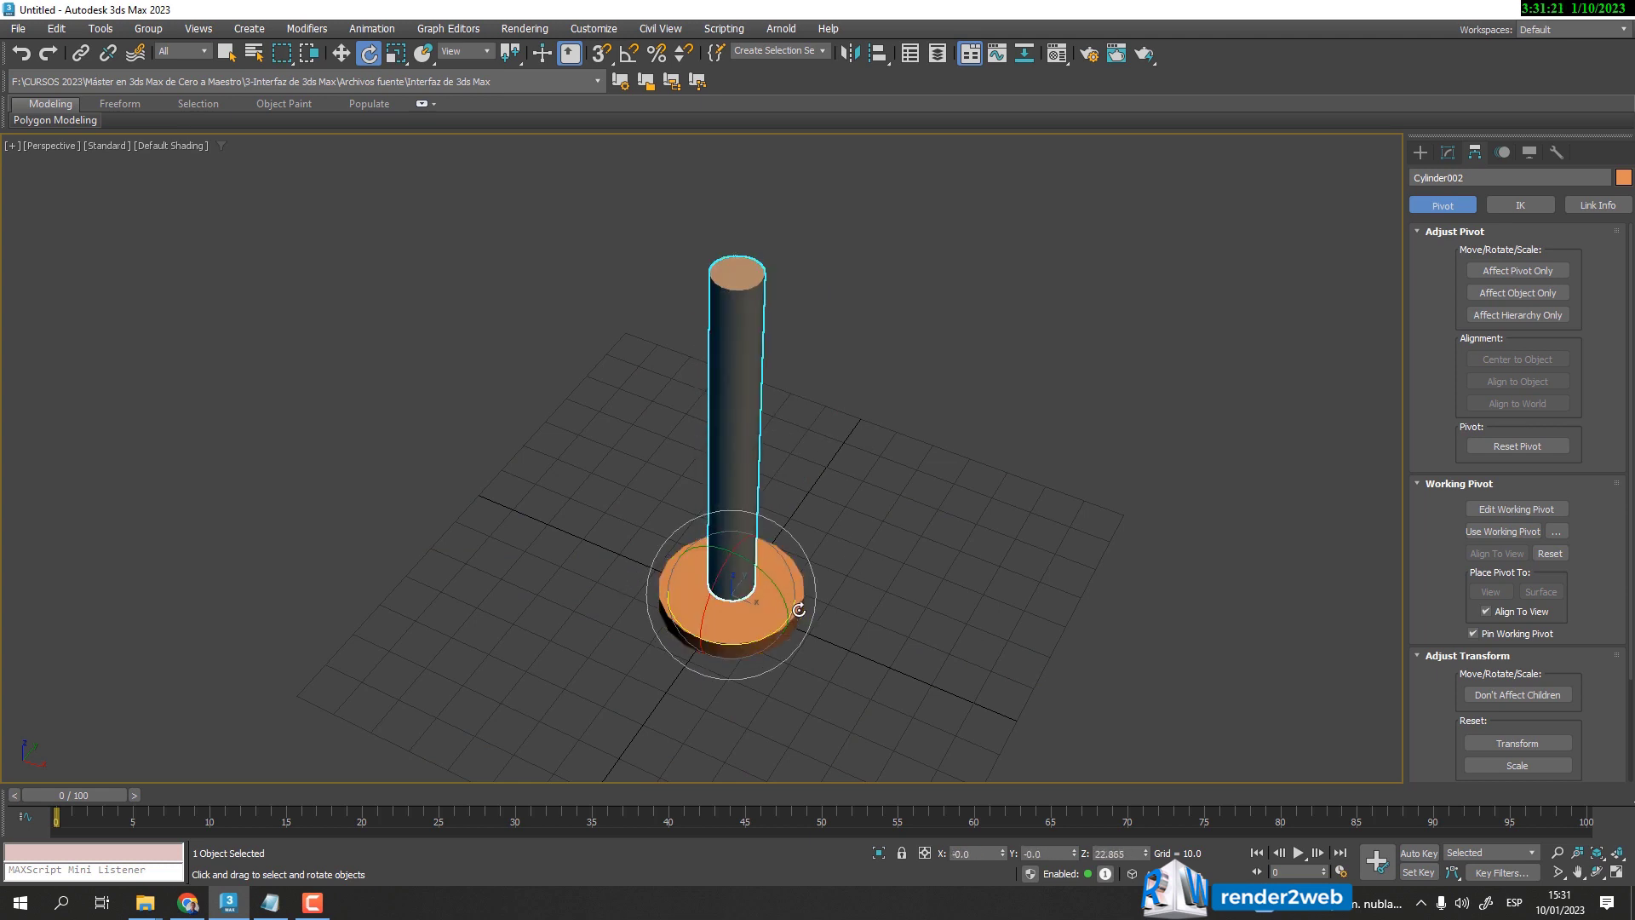
{"action": "middle_click_drag", "start_coordinate": [601, 679], "coordinate": [822, 662], "text": "alt"}
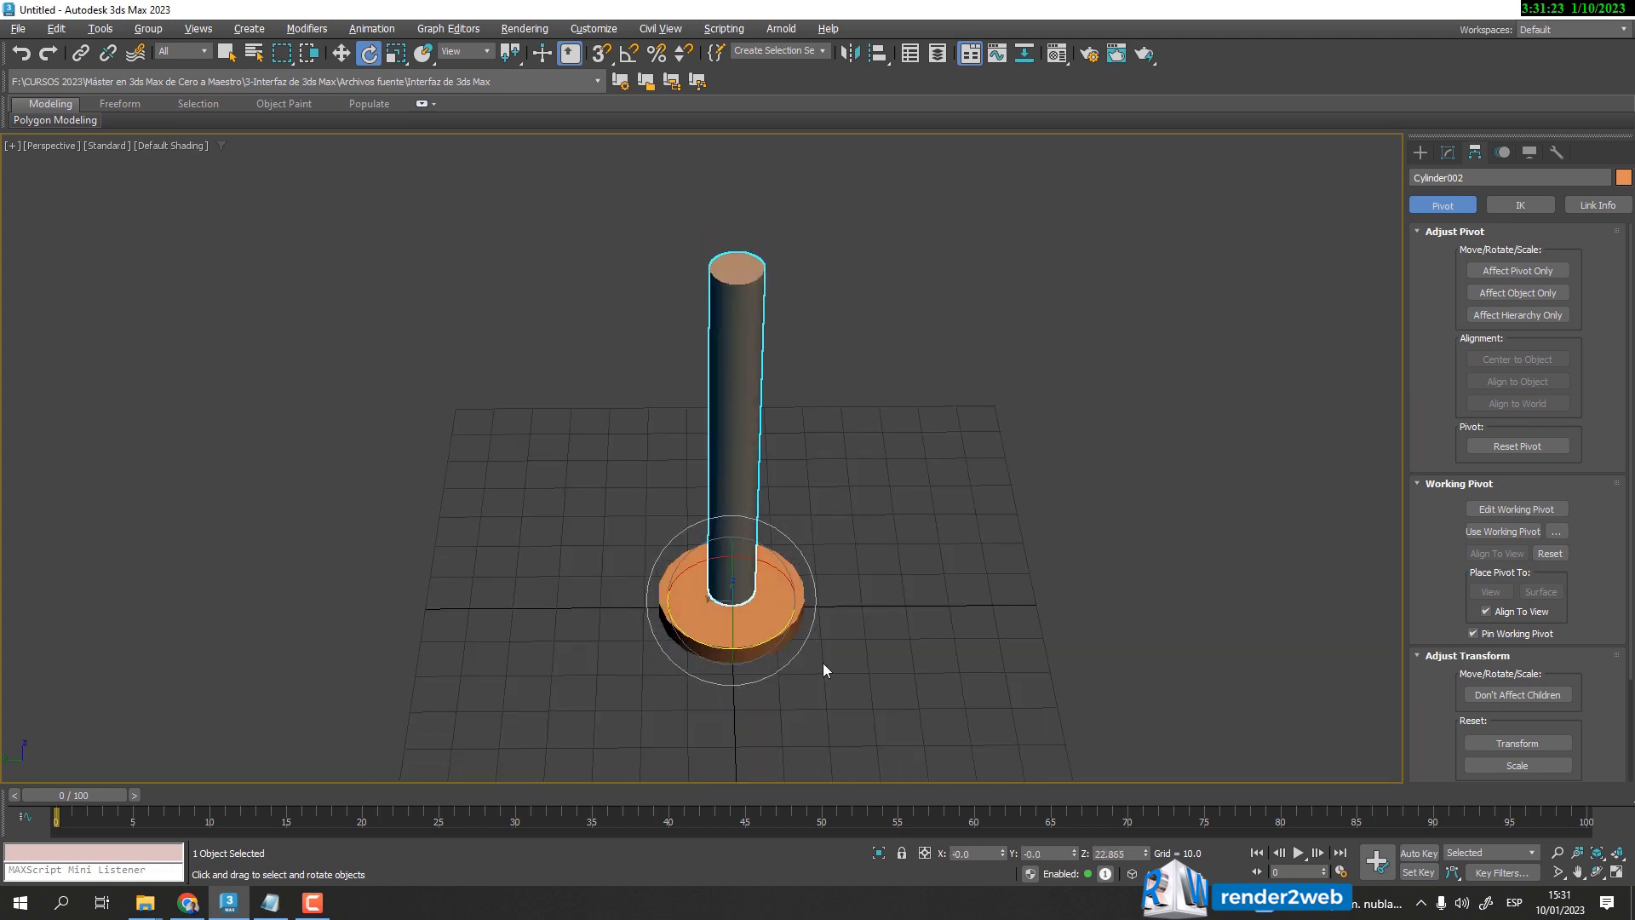
{"action": "left_click", "coordinate": [1420, 152]}
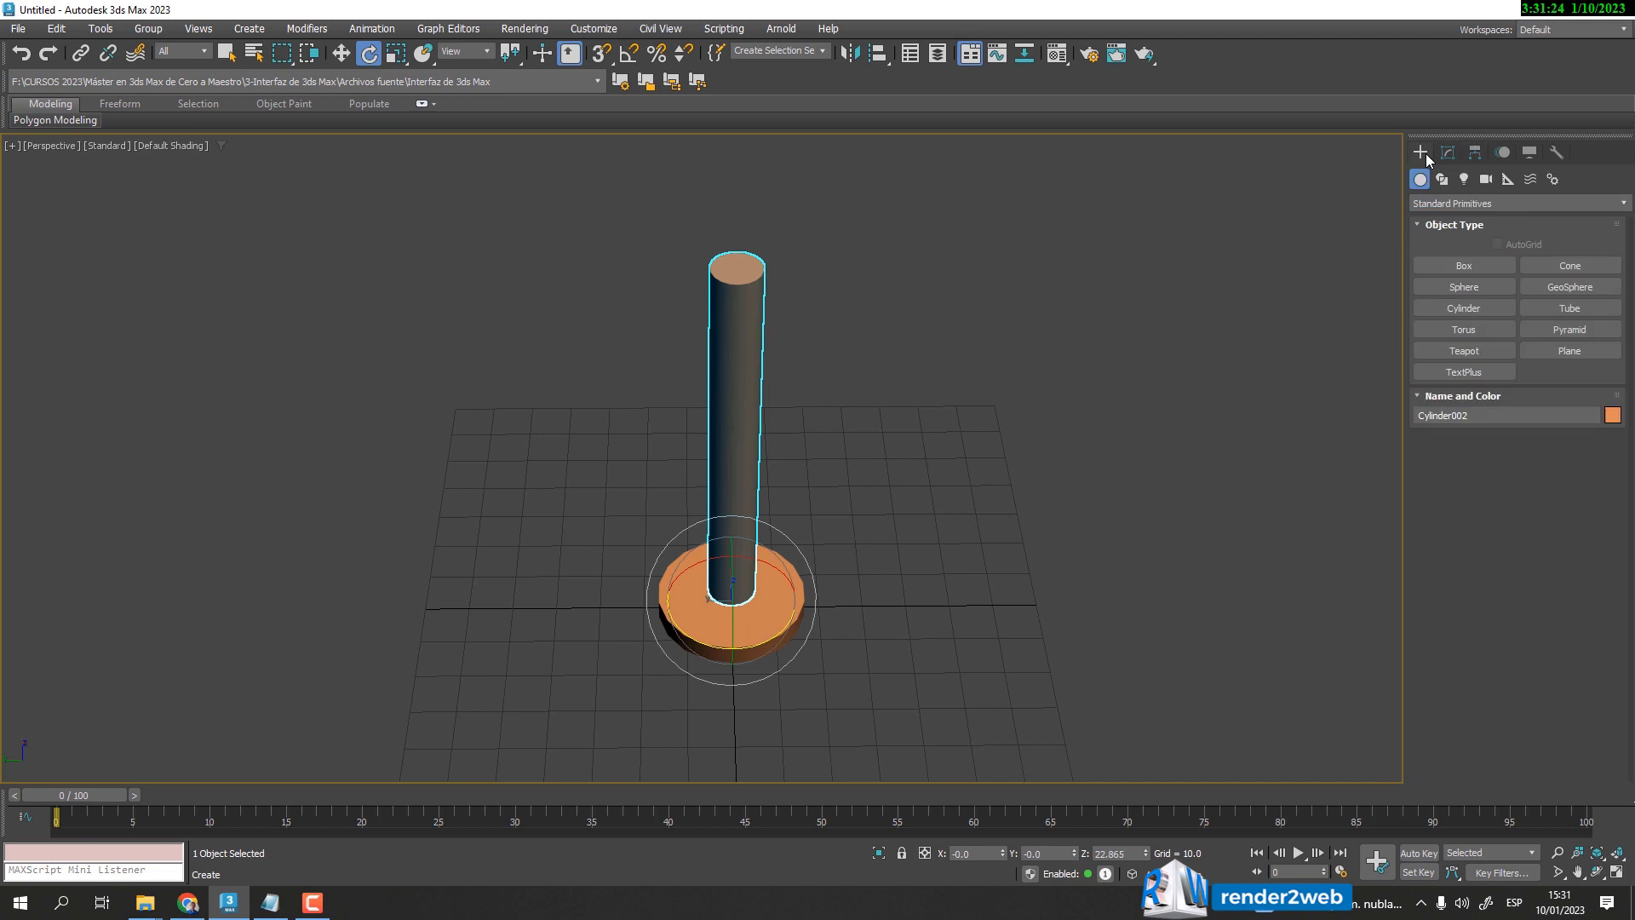
{"action": "left_click", "coordinate": [1477, 153]}
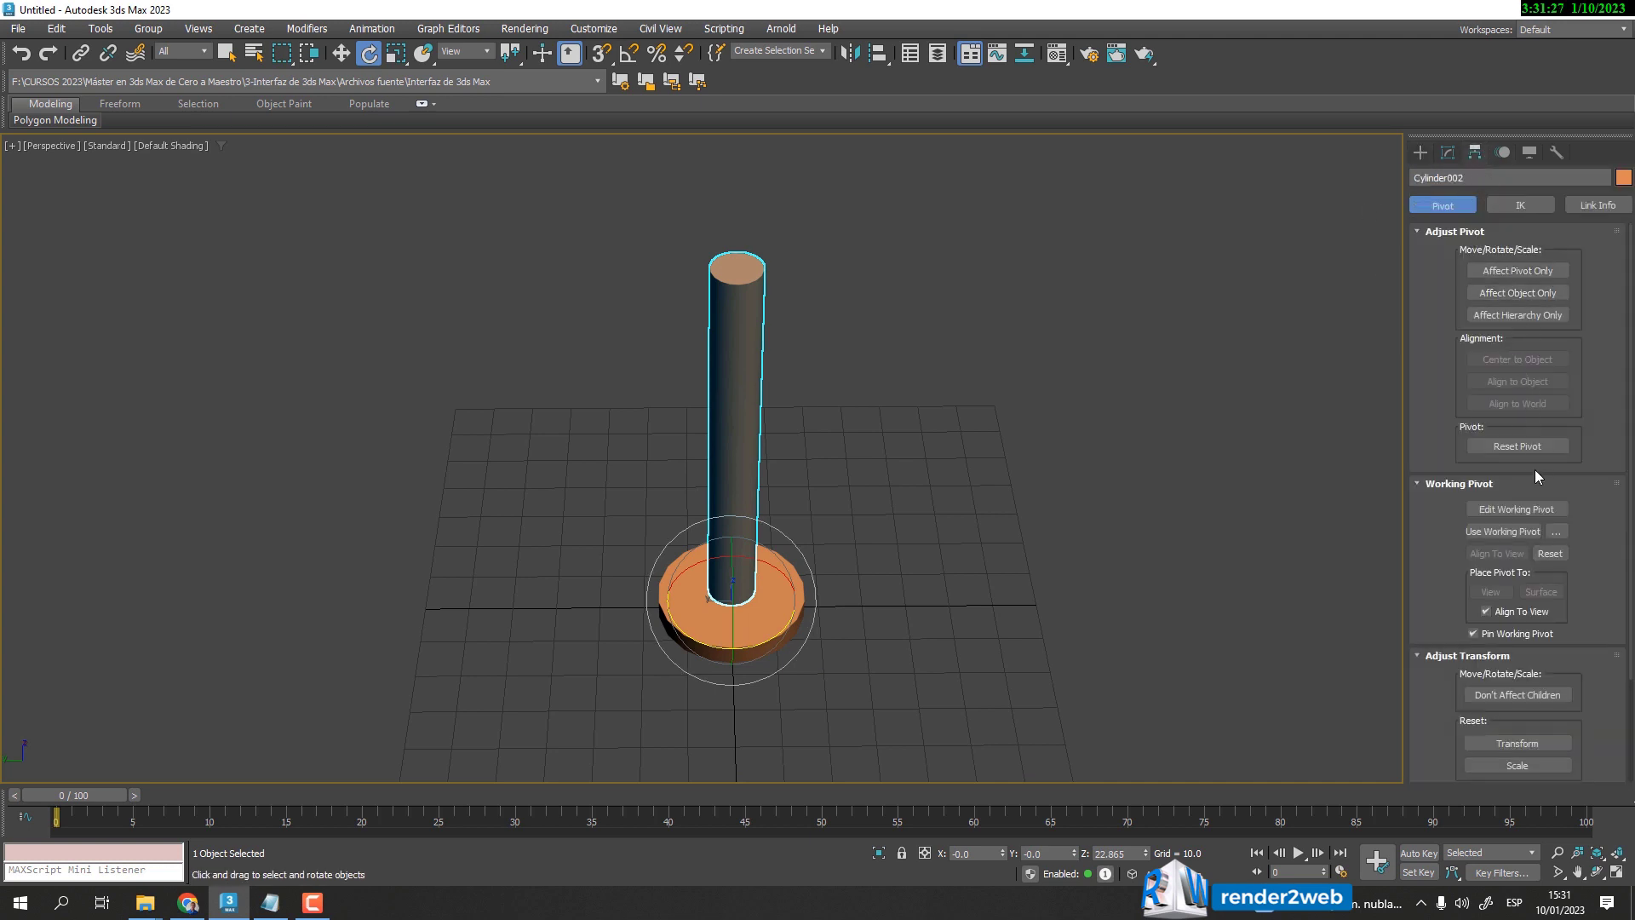